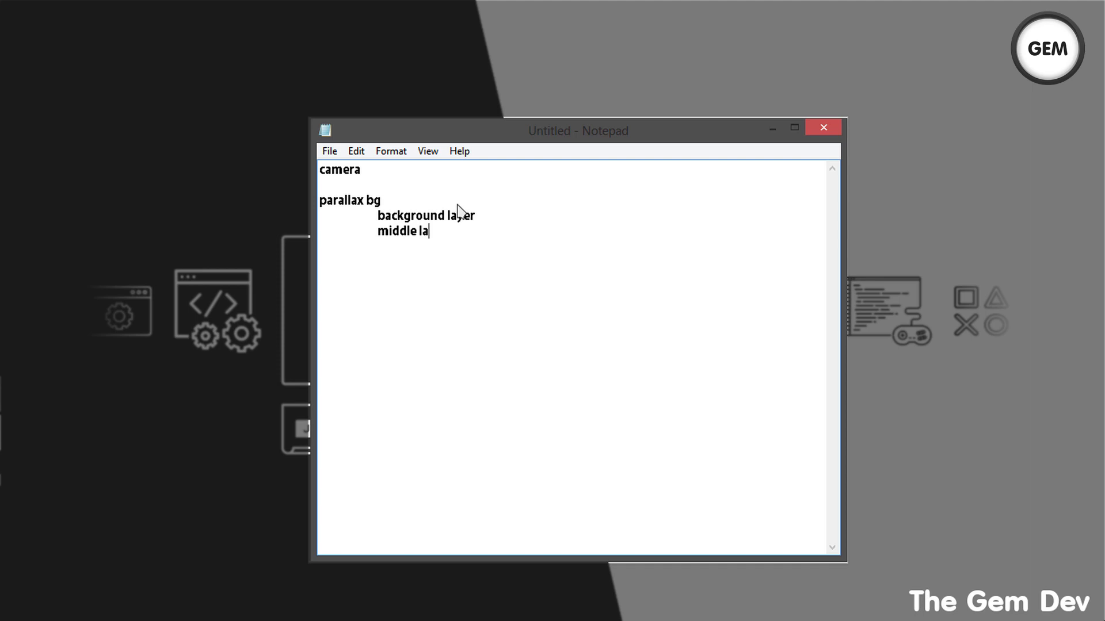
Step: Add an indented "foreground layer" entry beneath "middle layer" in the parallax bg notes
key(Return)
key(Tab)
text(foreground layer)
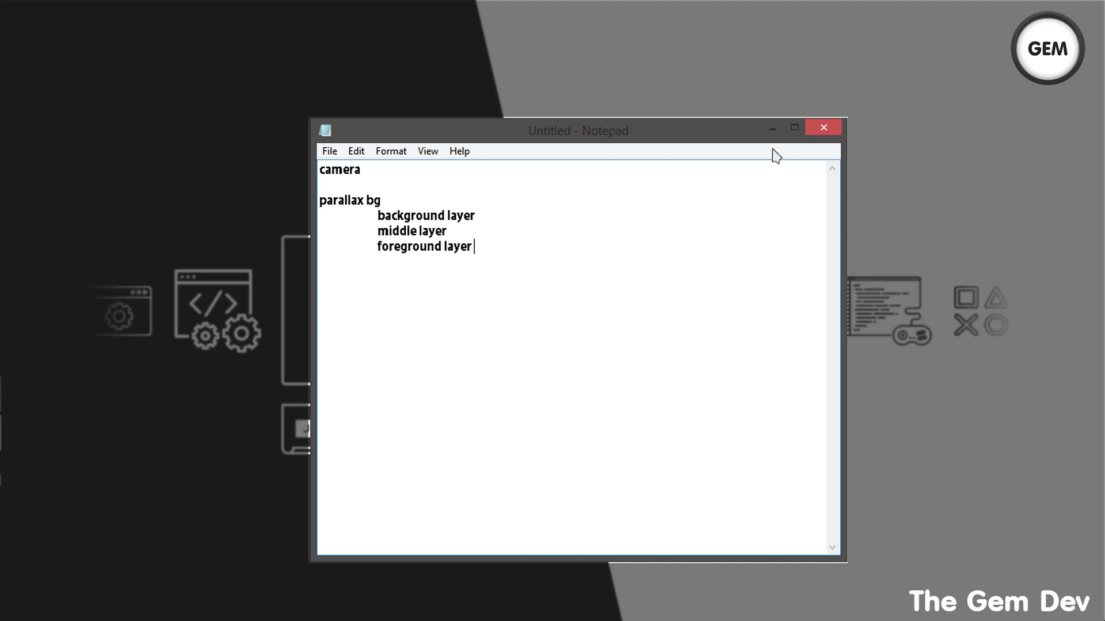
Step: Put the notes aside, switch to GDevelop and show the New scene layout
click(773, 127)
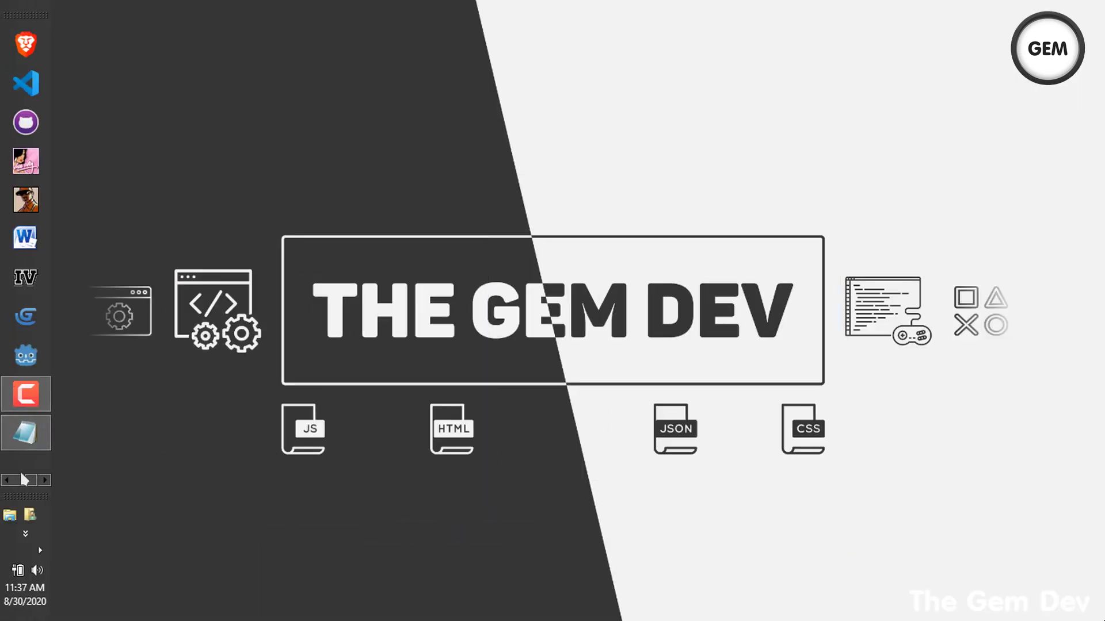
click(27, 478)
click(23, 84)
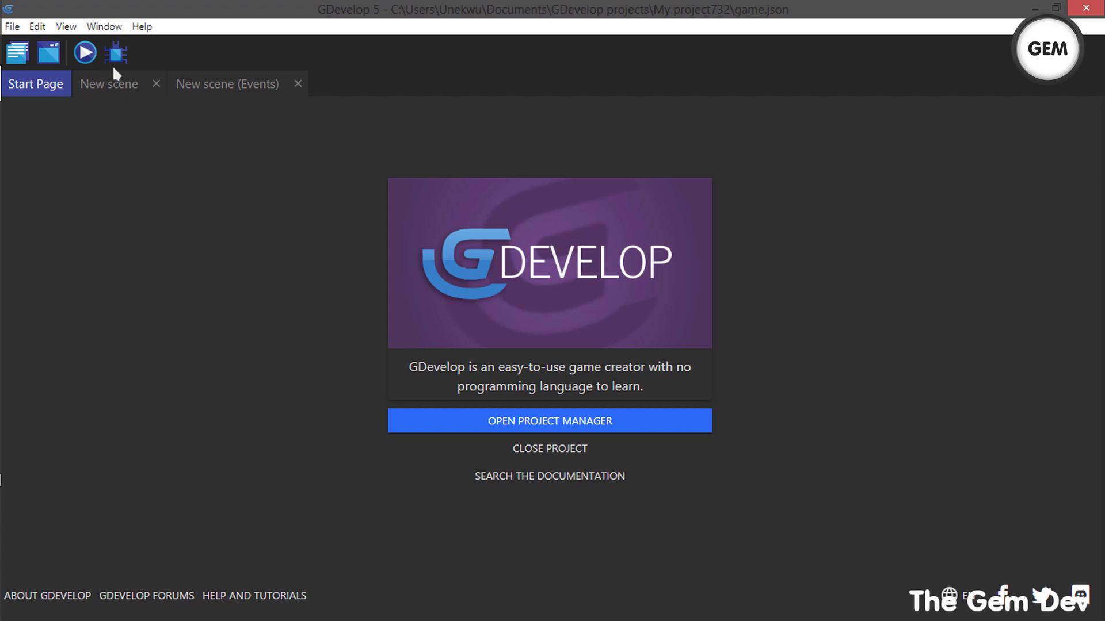
click(111, 86)
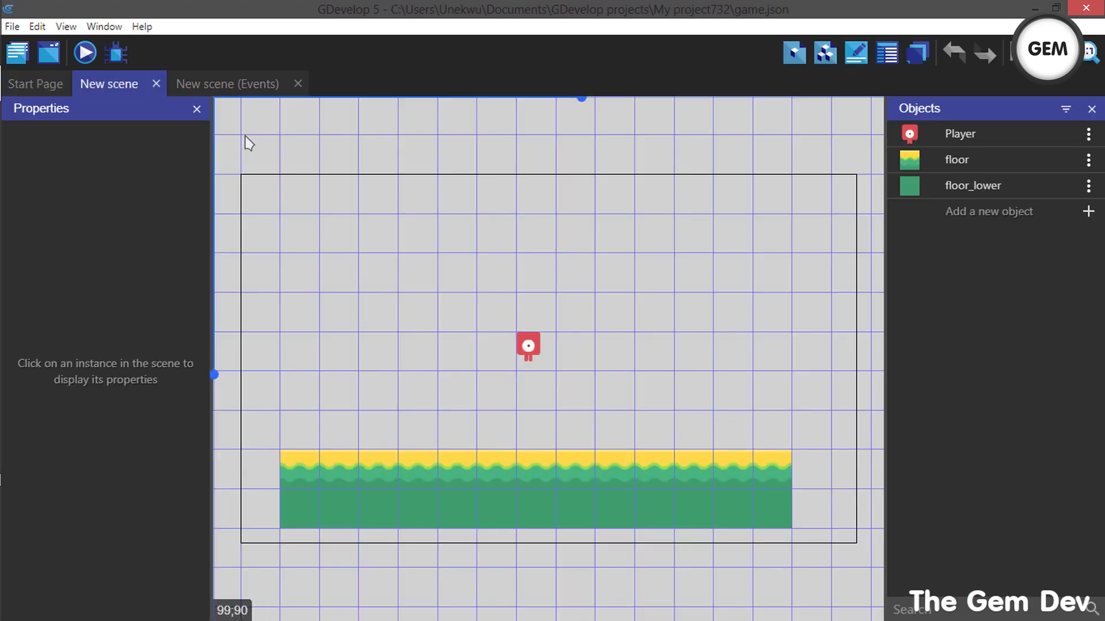
Step: Preview the platformer, test the player's walking and jumping across the floor, and close the preview
click(84, 54)
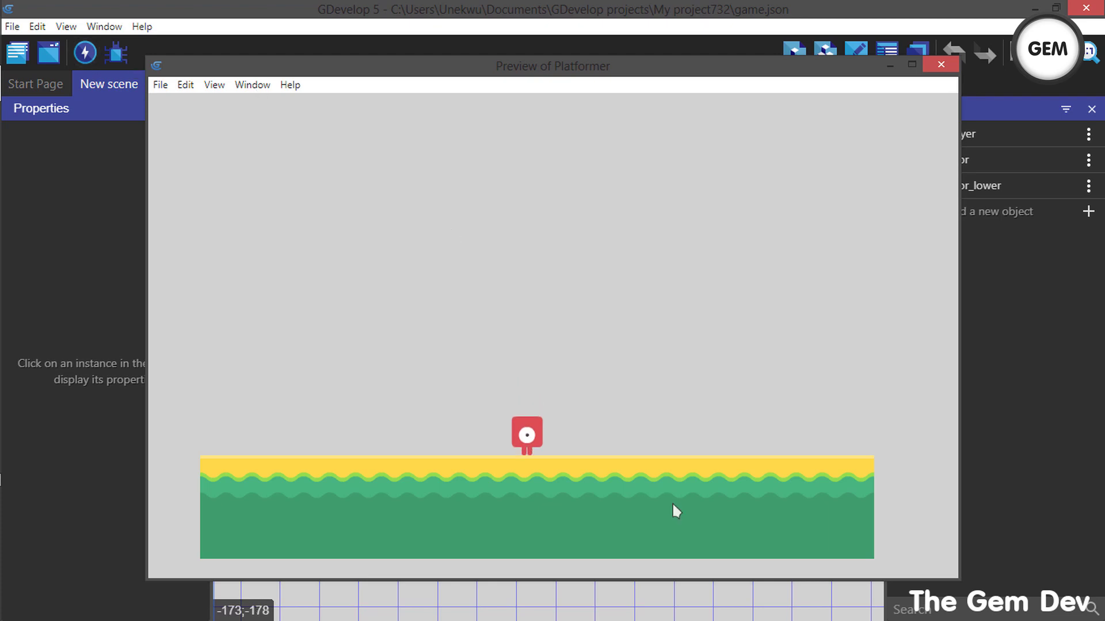
key(Left)
key(Right)
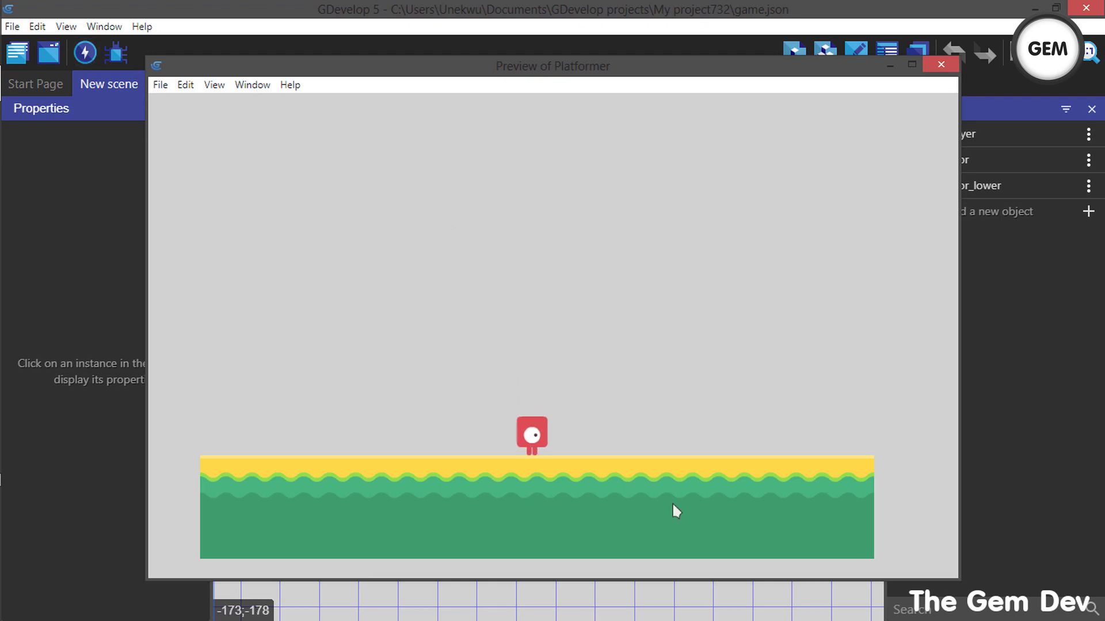
key(space)
key(space)
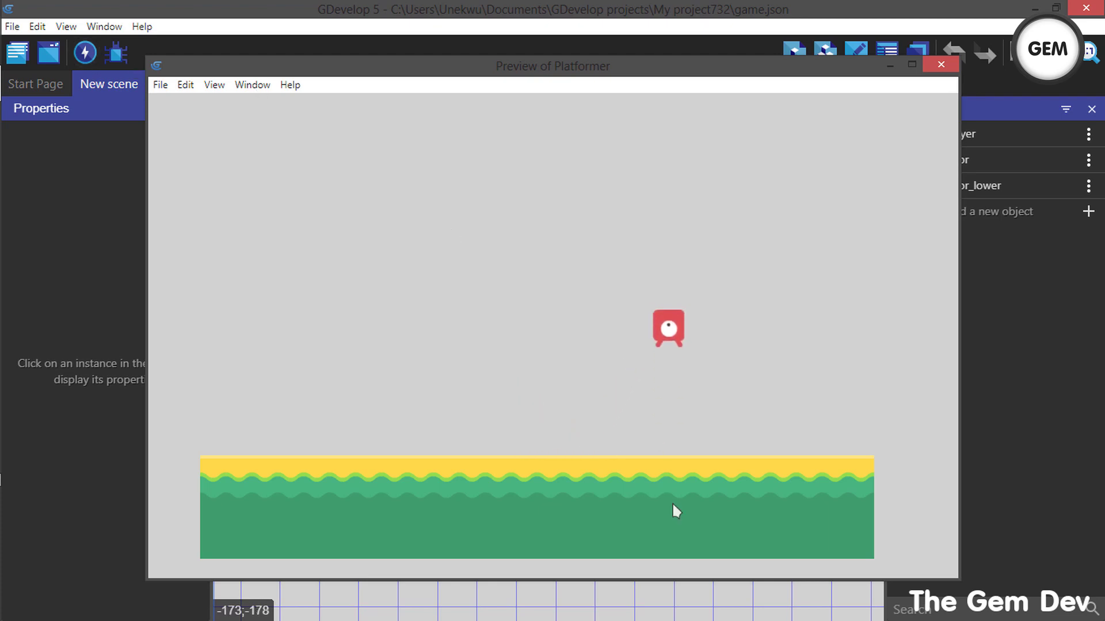
key(Right)
key(space)
key(space)
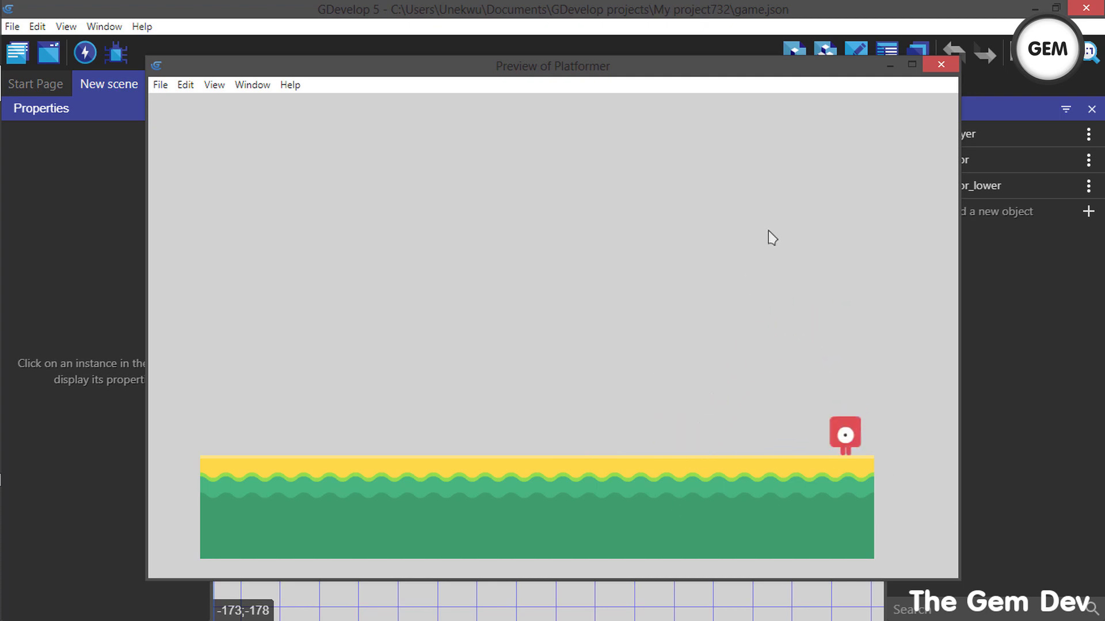
click(941, 65)
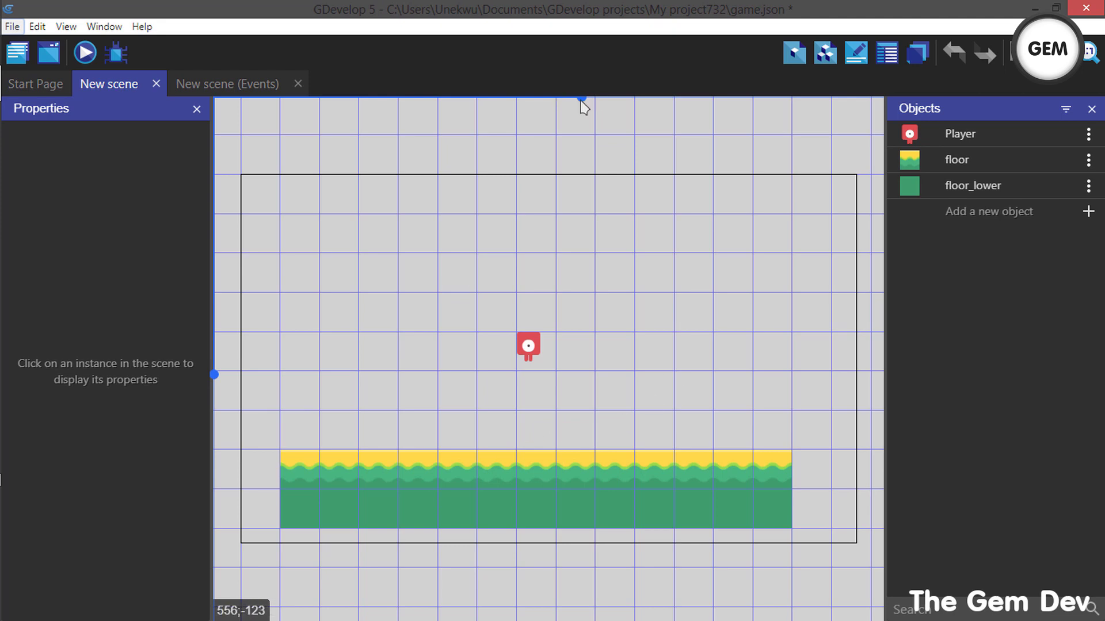
Step: Open the New scene events sheet and select the event for the Player jumping
drag(582, 99, 567, 100)
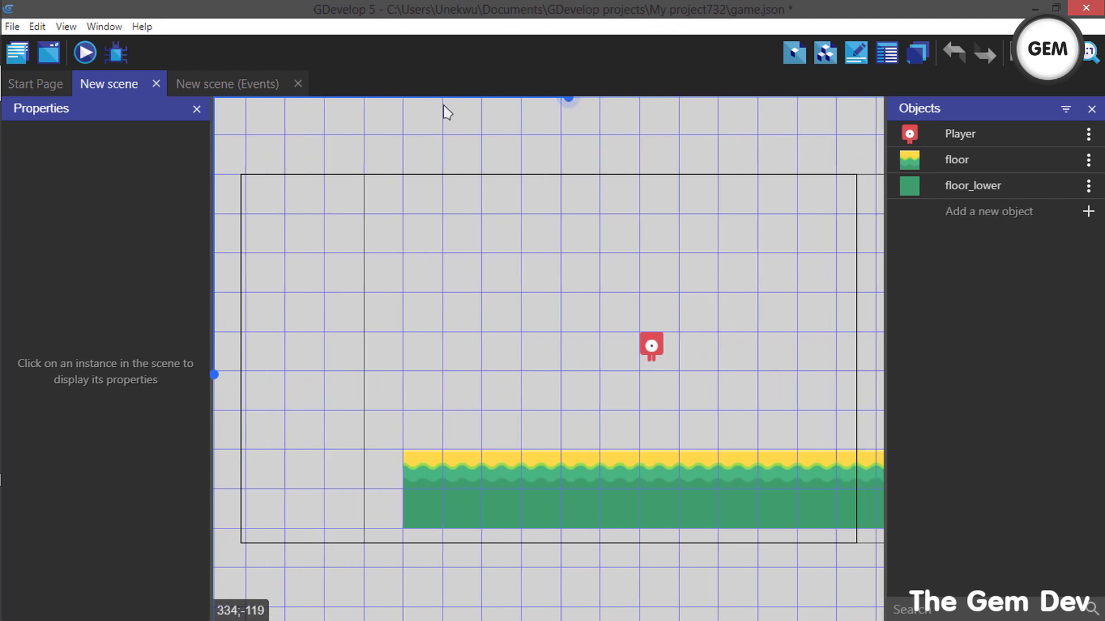
click(236, 85)
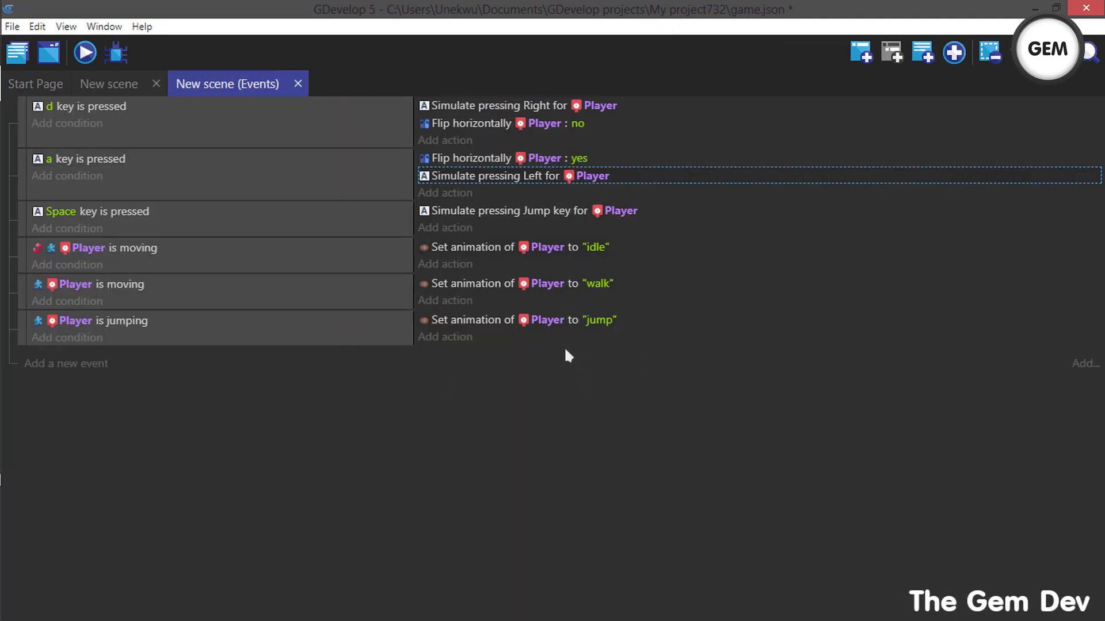
click(507, 343)
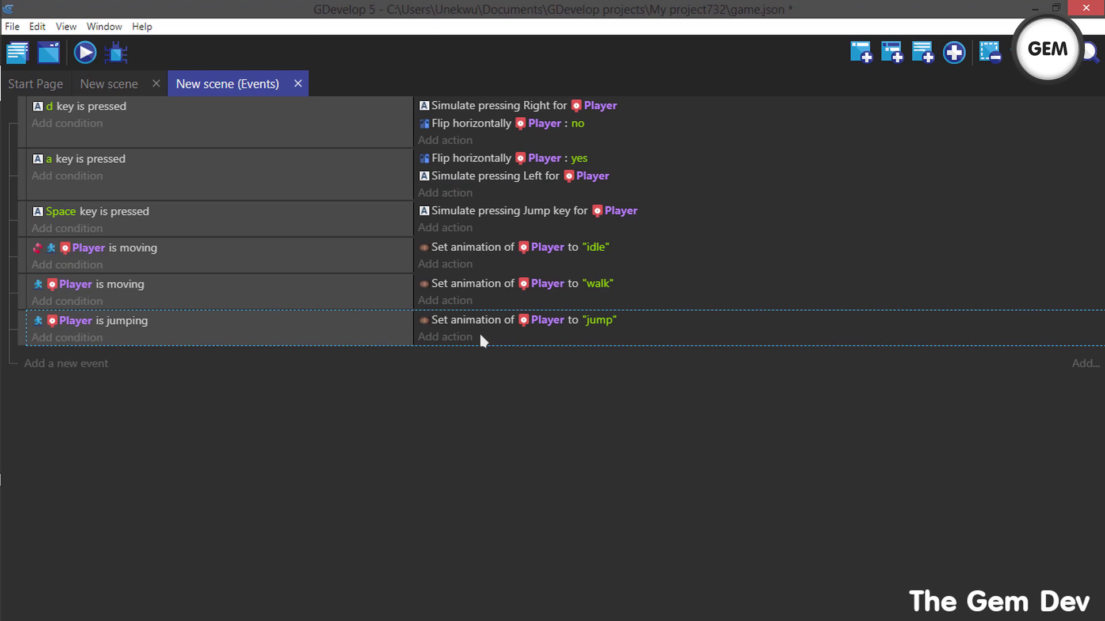
Step: Search the available actions for "simu" from the "a key is pressed" event and leave without adding any
click(443, 191)
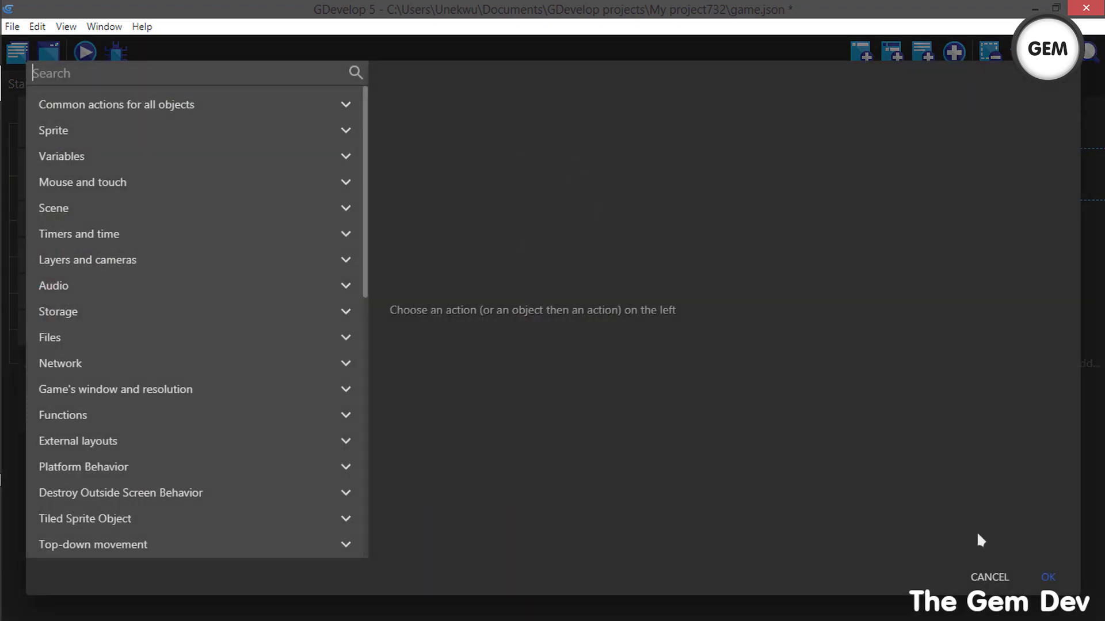
text(simu)
click(974, 577)
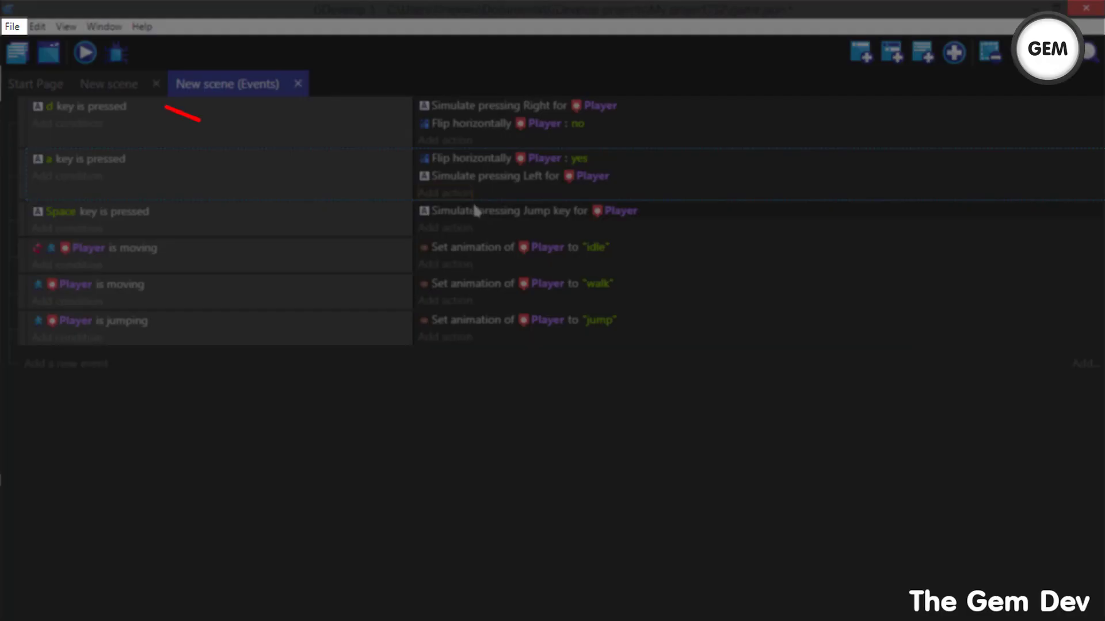
Step: Enable "Use the new action/condition editor" in the GDevelop preferences
click(13, 27)
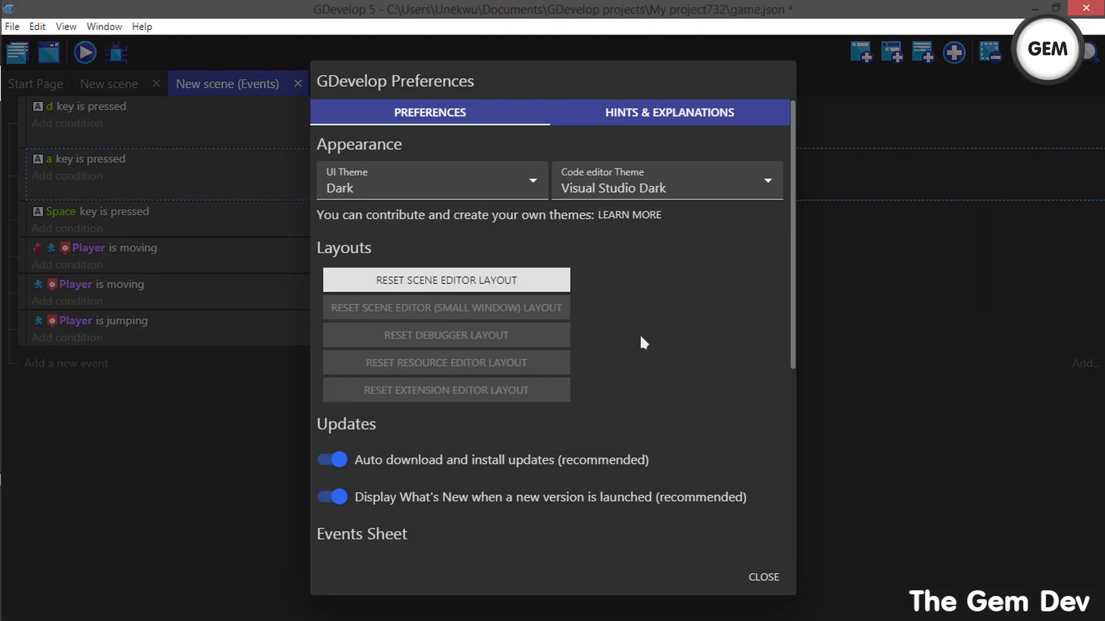
drag(791, 287, 756, 463)
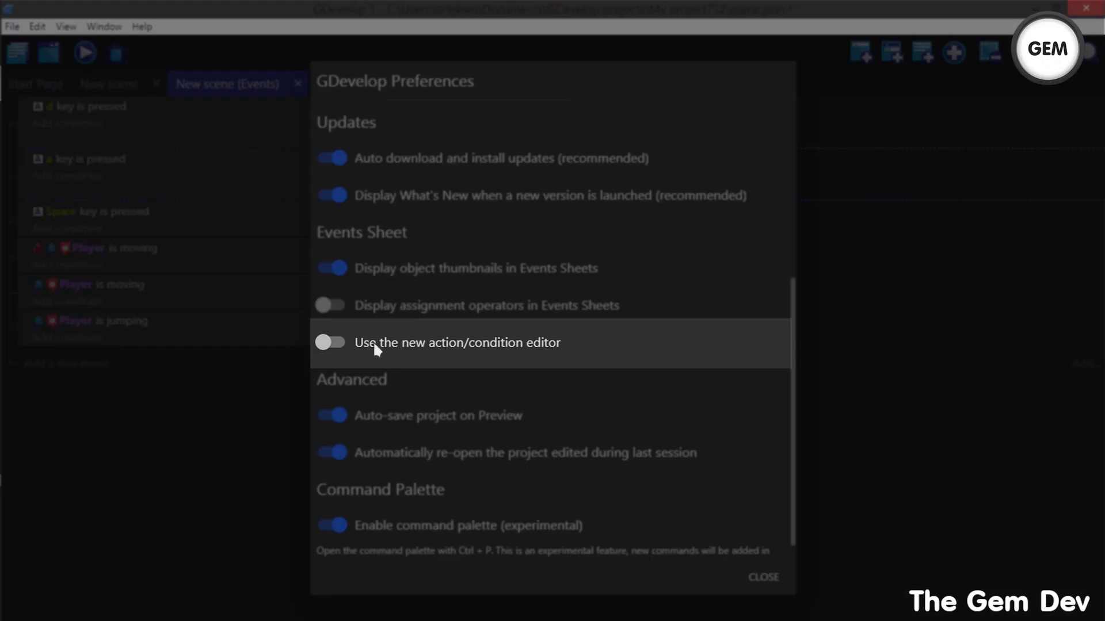
click(331, 344)
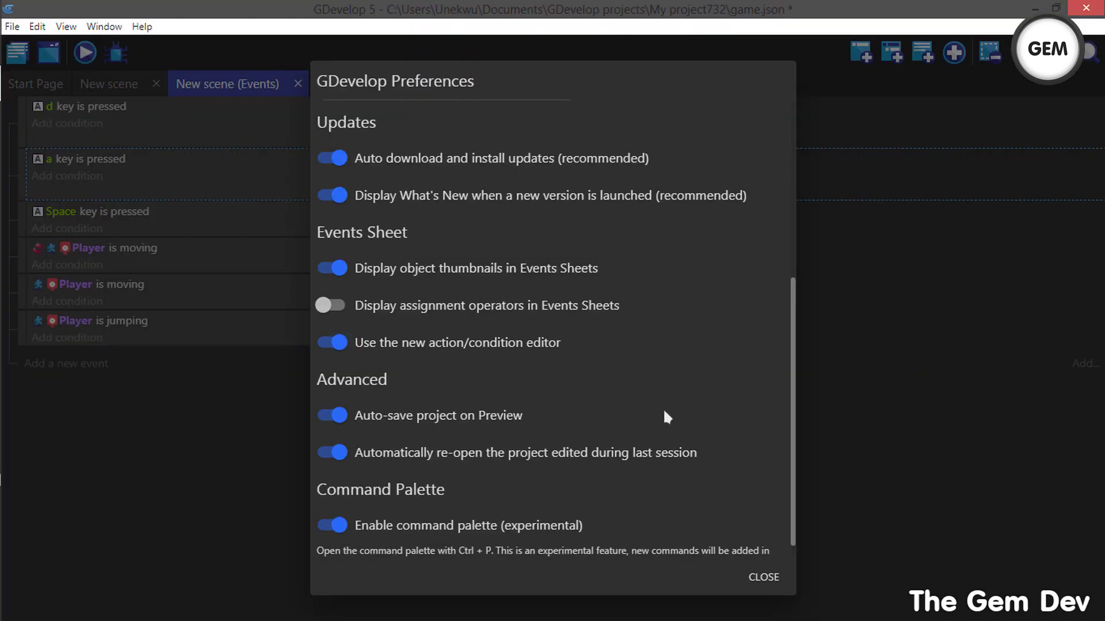
click(765, 578)
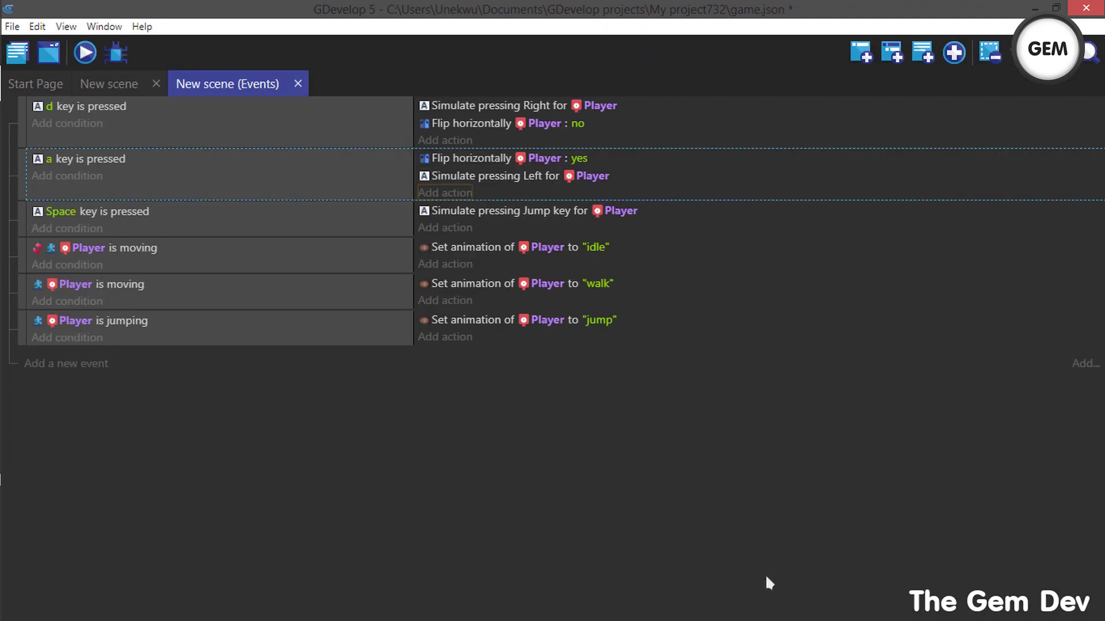
Step: Add a new empty event below the Player is jumping event and select it
click(516, 330)
click(862, 55)
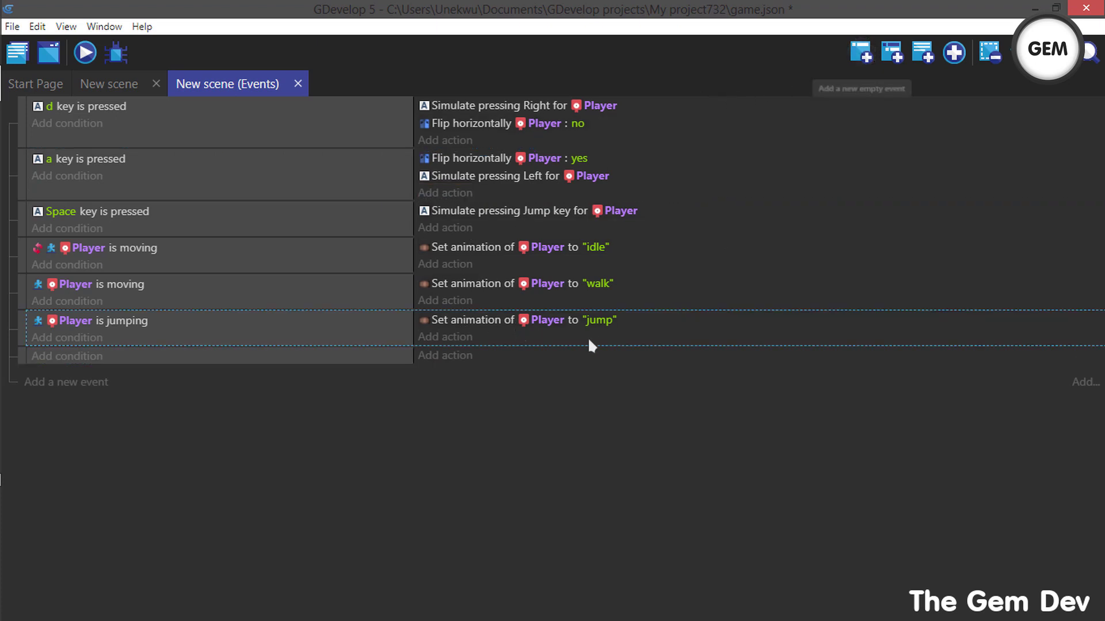
click(537, 362)
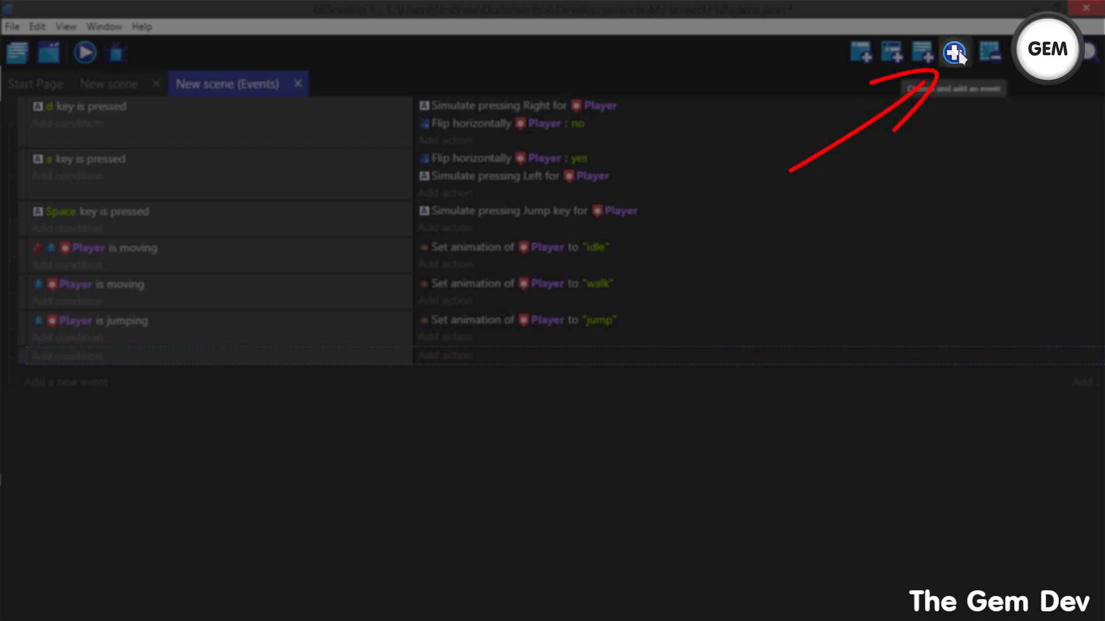
Step: Insert an event group next to the empty event and name it "camera& parallax"
click(955, 53)
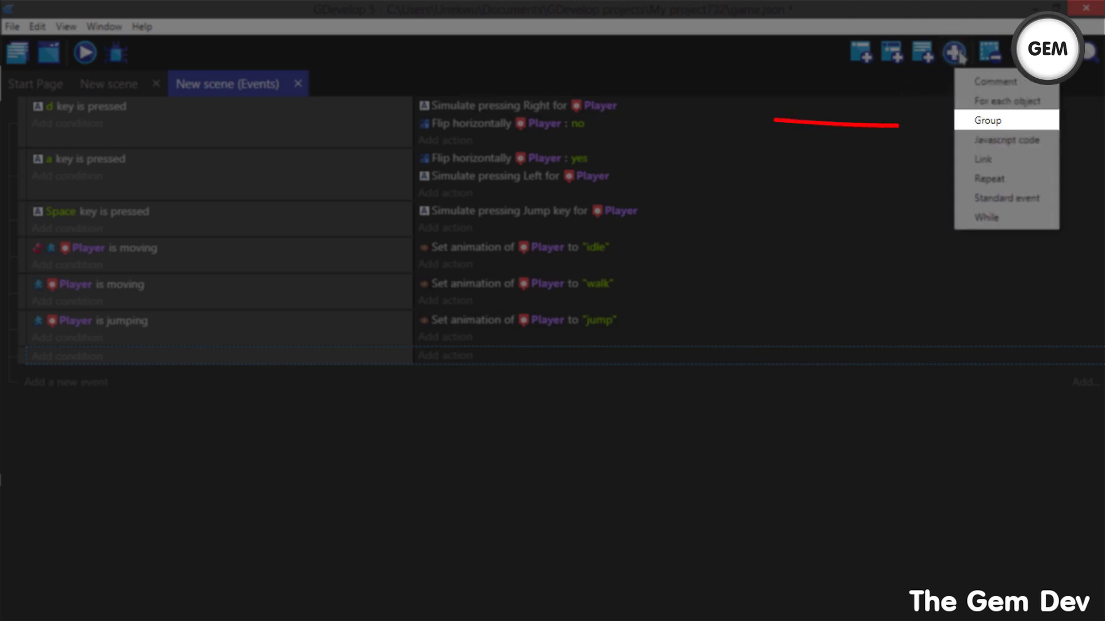
click(999, 118)
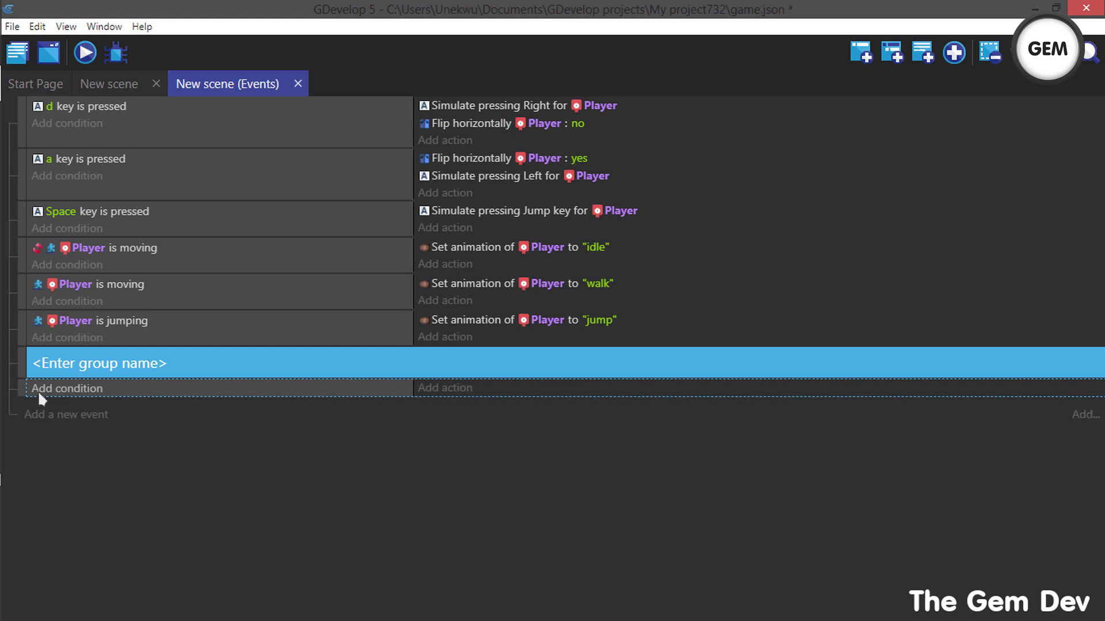
click(31, 370)
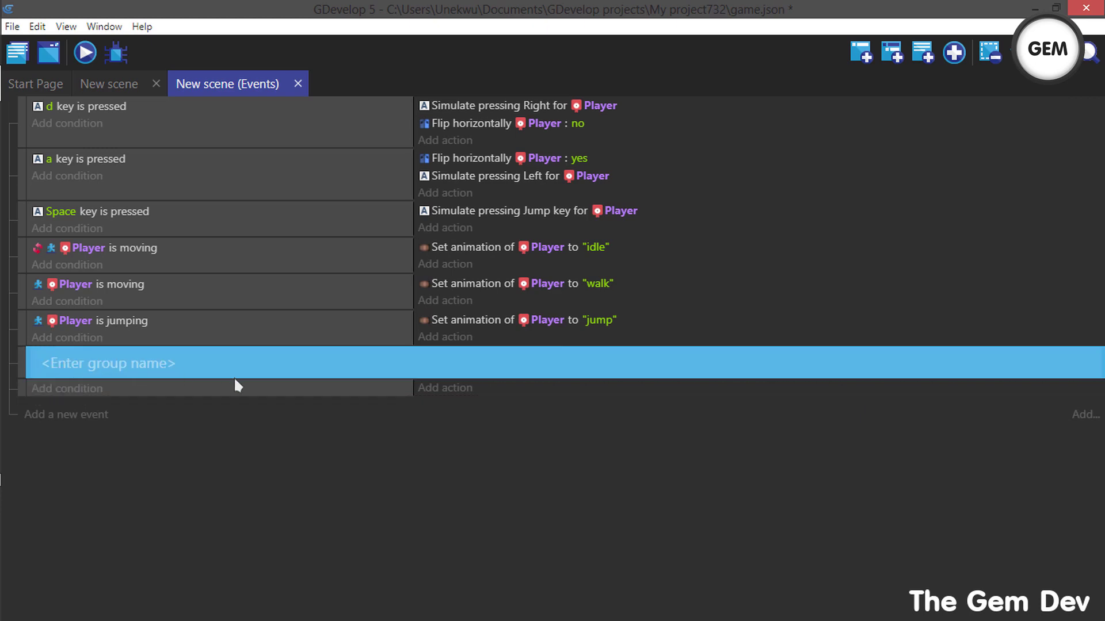
text(camera)
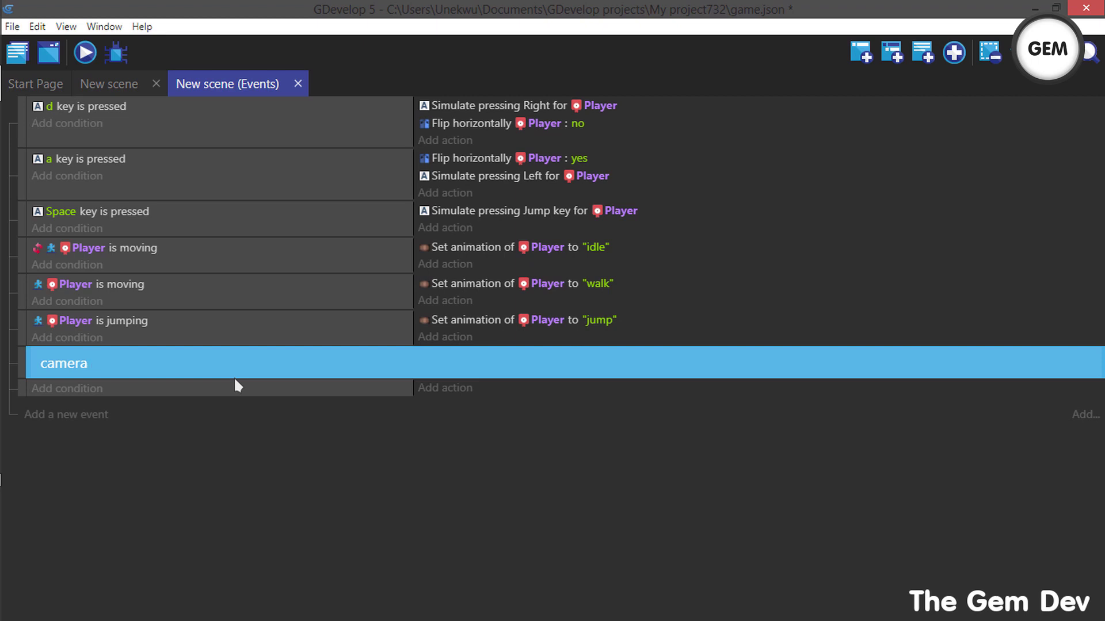
key(BackSpace)
text(& parallax)
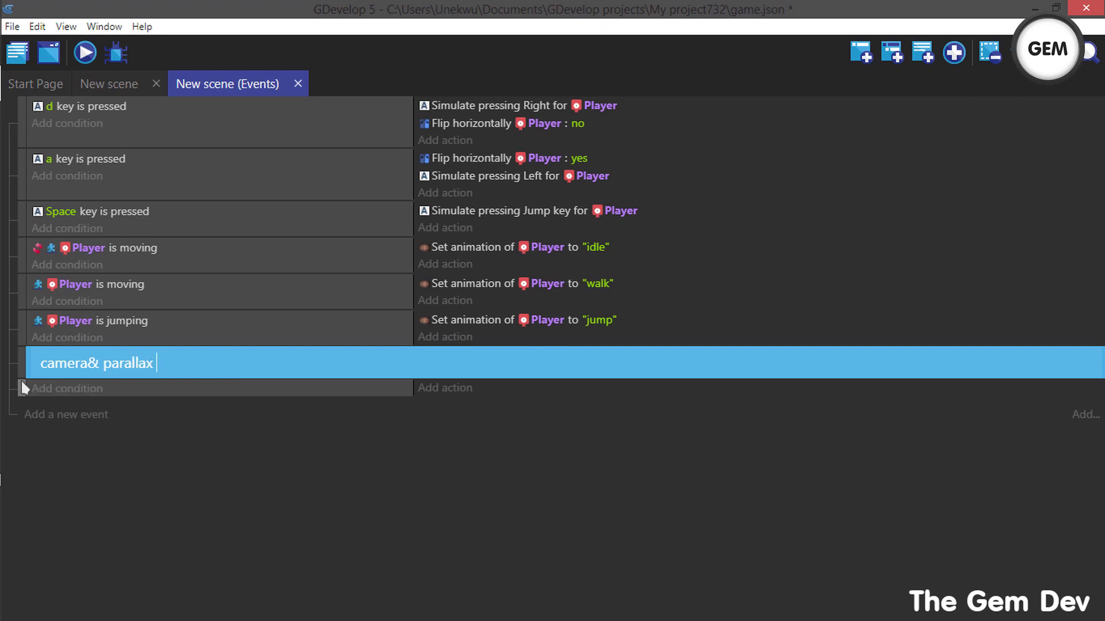
Step: Nest the empty event inside the new group, then collapse and expand the group to check it
drag(19, 391, 43, 392)
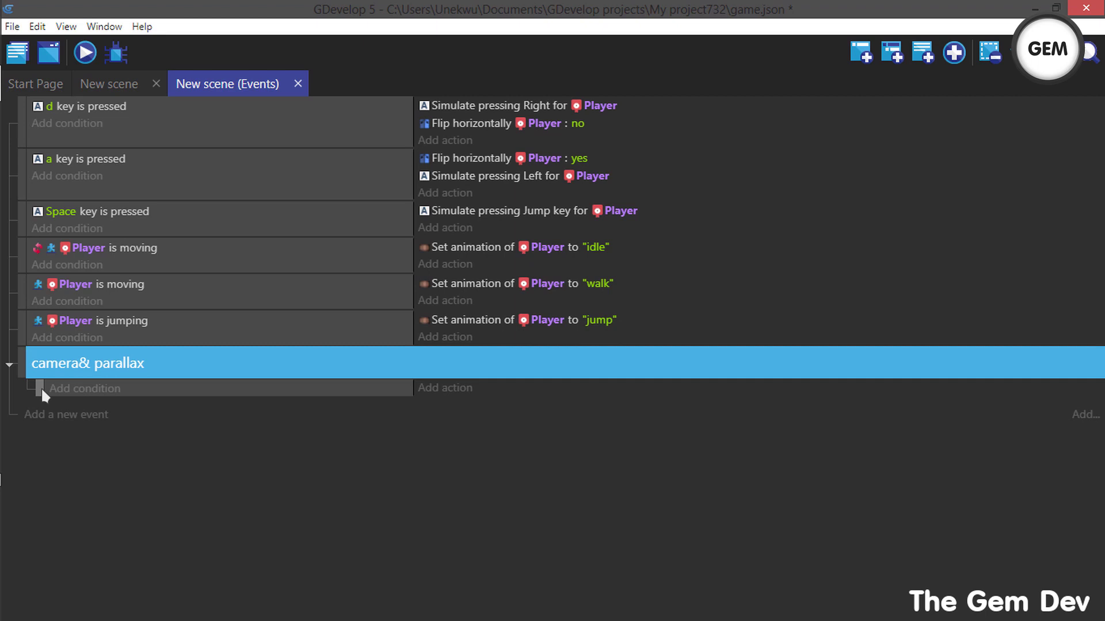
click(10, 365)
click(9, 366)
Step: Correct the spacing in the group name so it reads "camera & parallax"
click(81, 372)
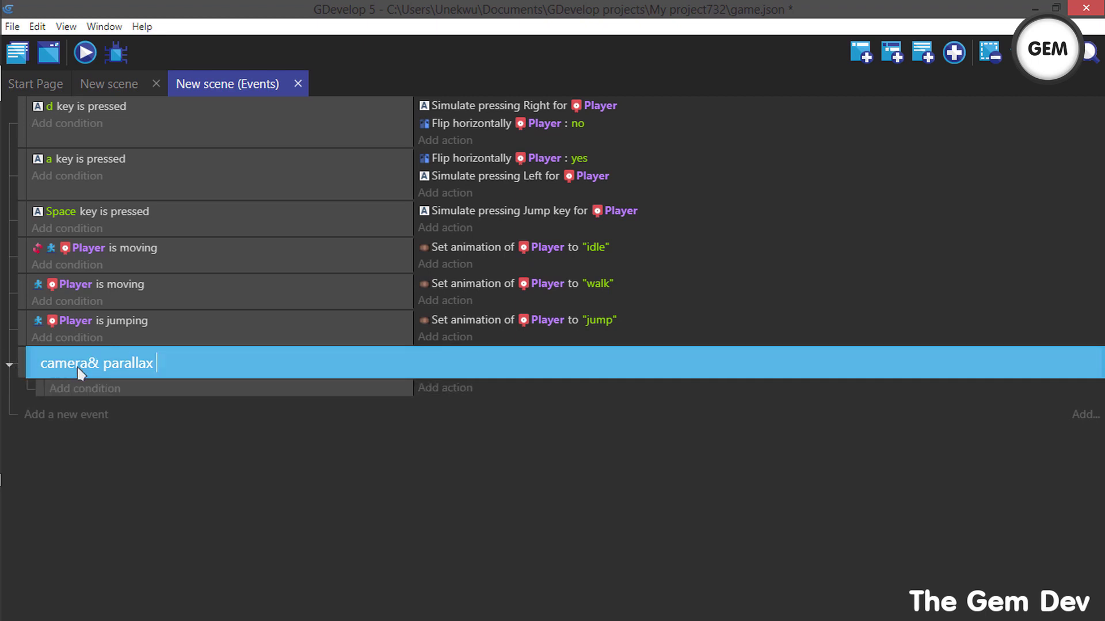
click(85, 368)
key(Right)
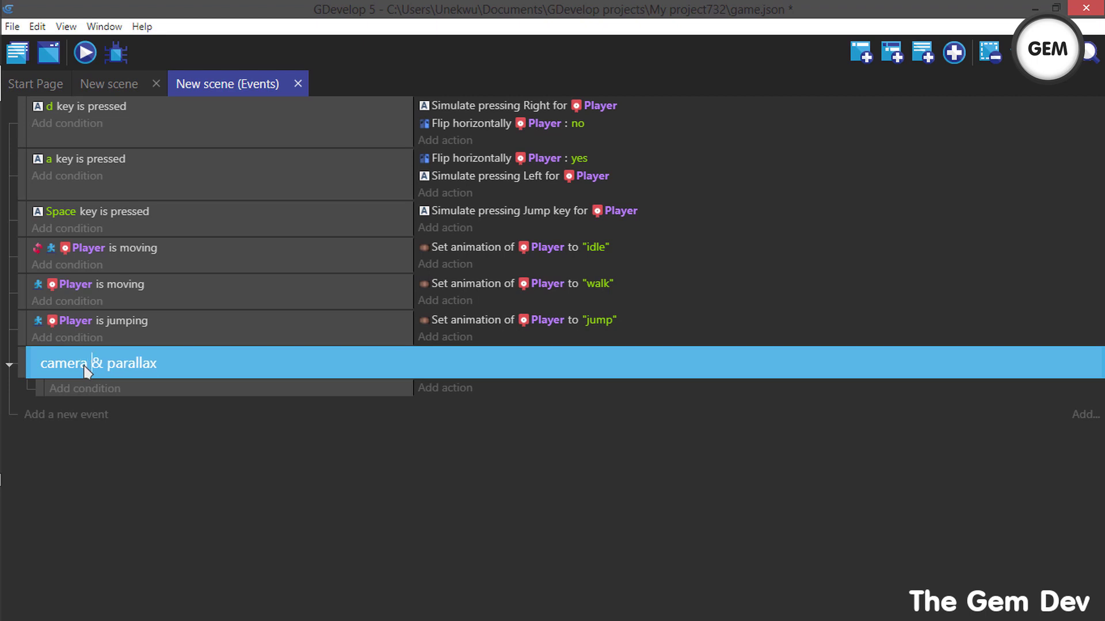
click(179, 434)
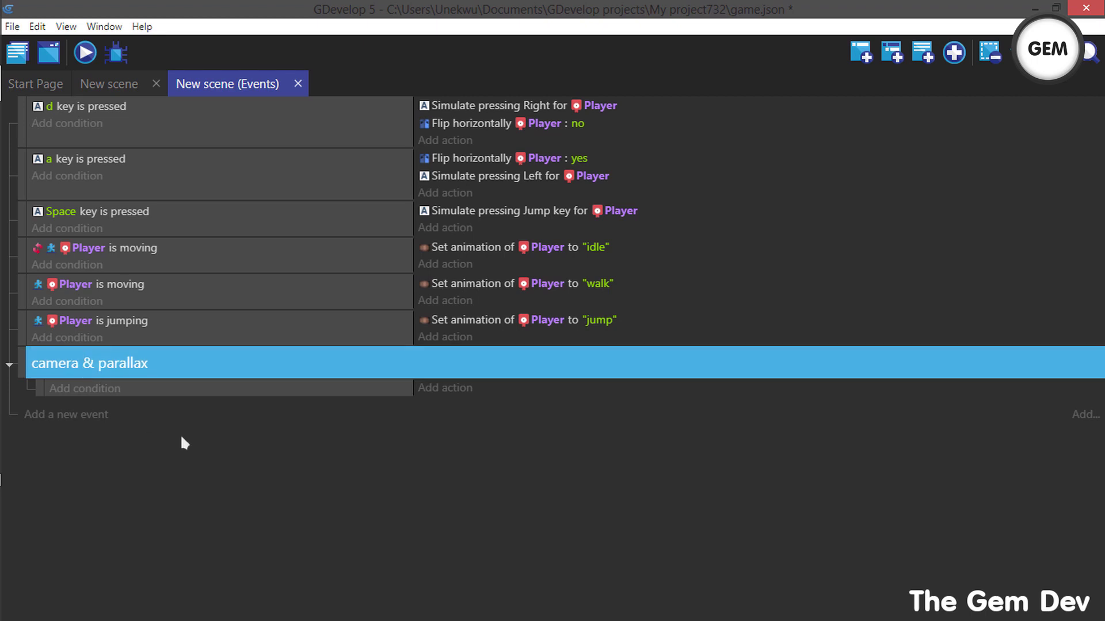
Step: Browse the actions available for the group's empty event, covering the Player actions and the non-object categories such as AdMob
click(453, 387)
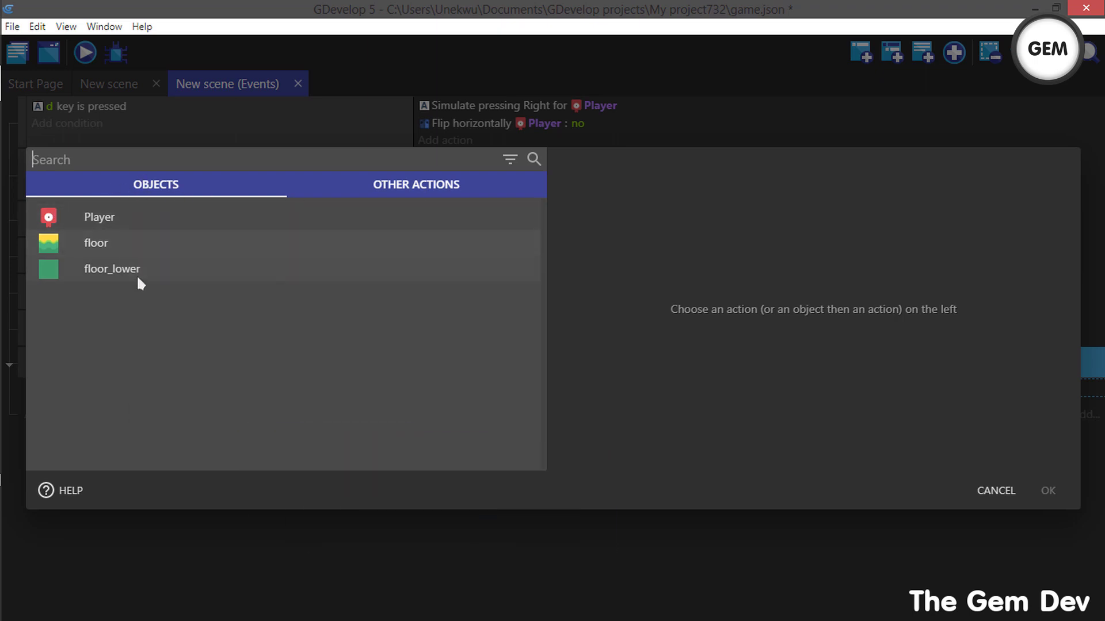
click(148, 222)
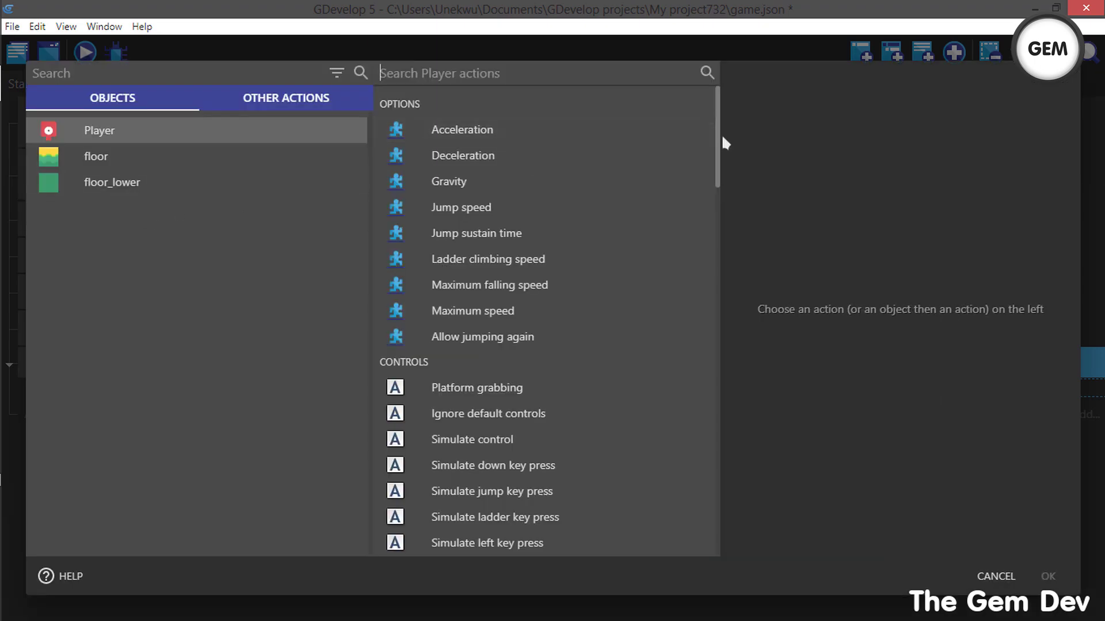
drag(719, 138, 740, 489)
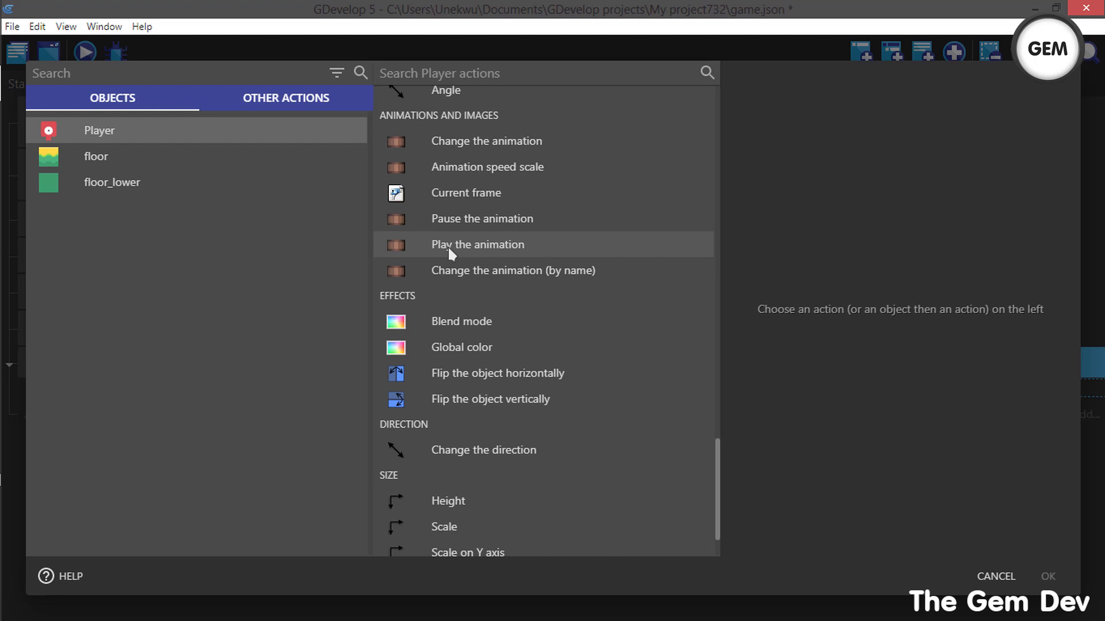
click(288, 106)
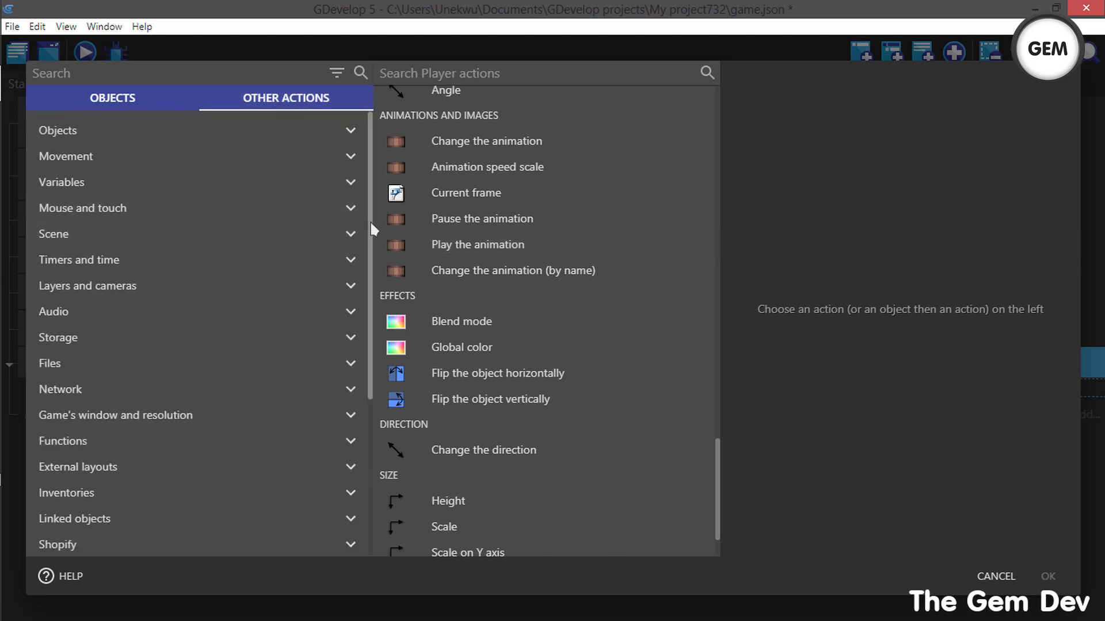
drag(370, 220, 368, 375)
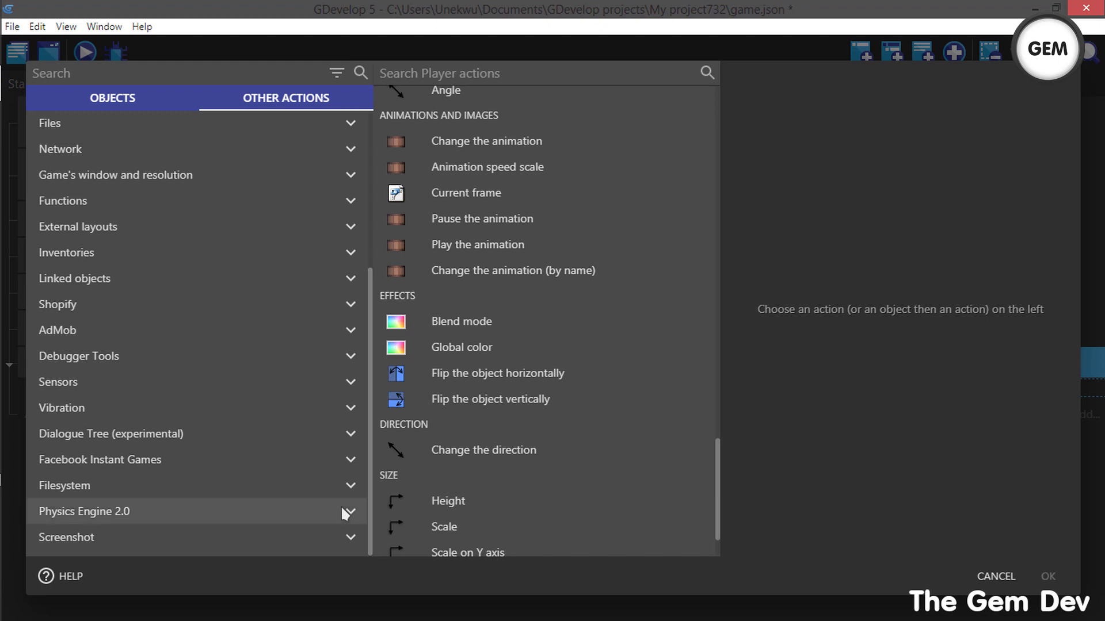
click(163, 336)
click(183, 383)
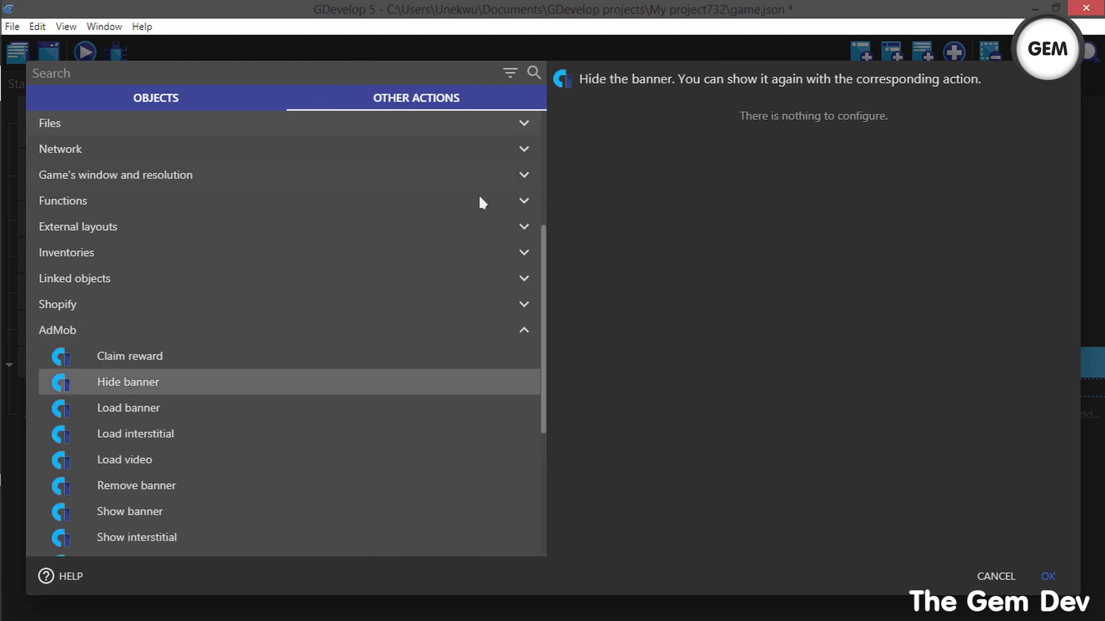
click(190, 97)
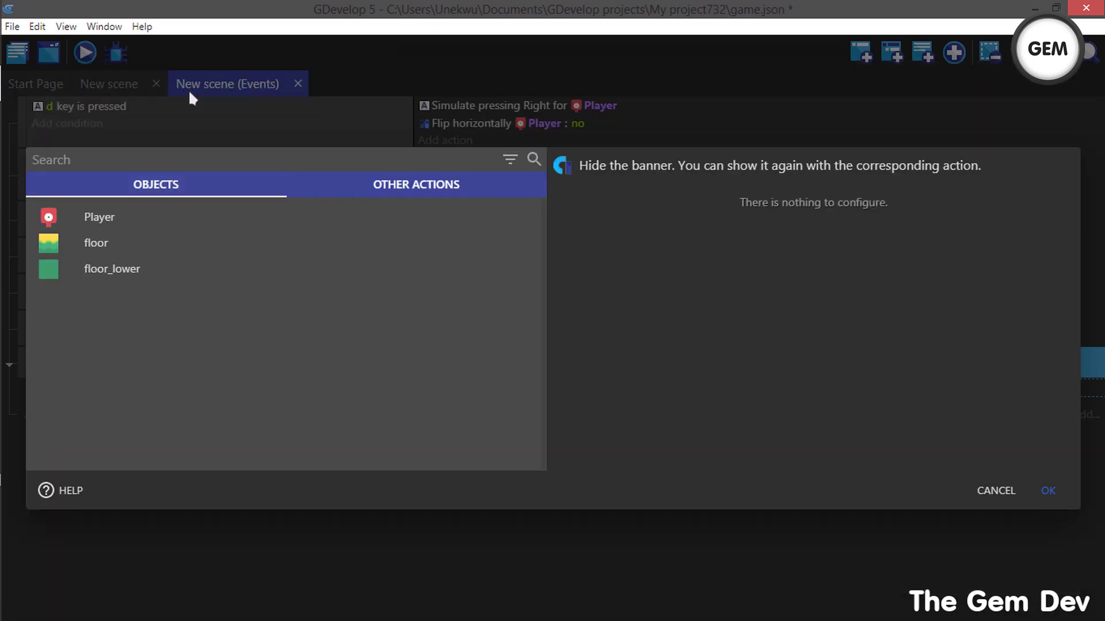
click(399, 184)
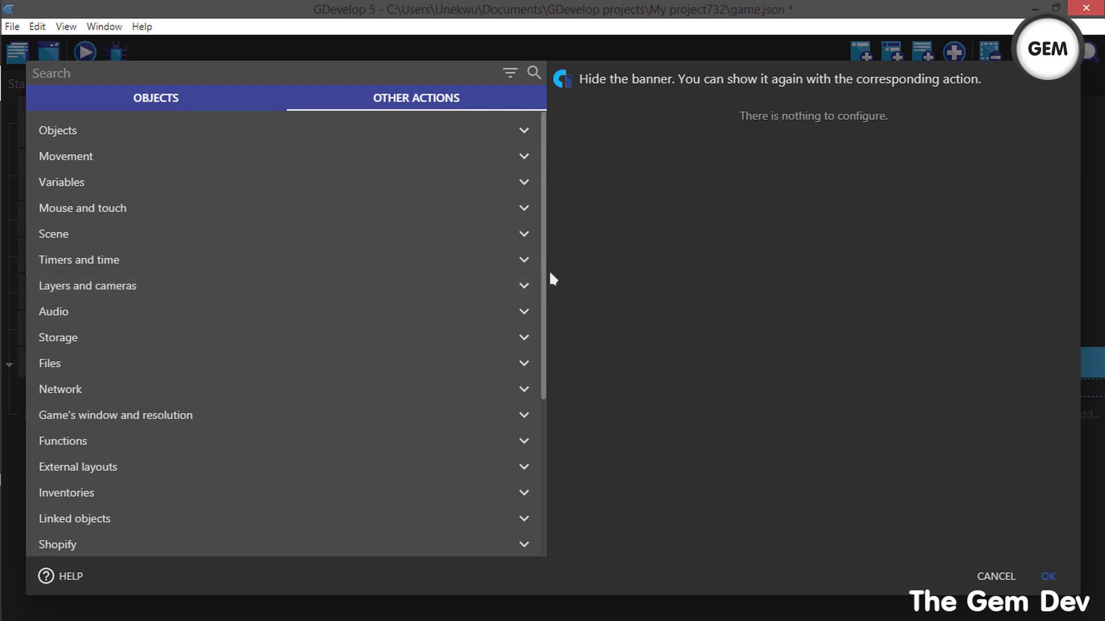
scroll(541, 481, down, 3)
scroll(541, 481, down, 2)
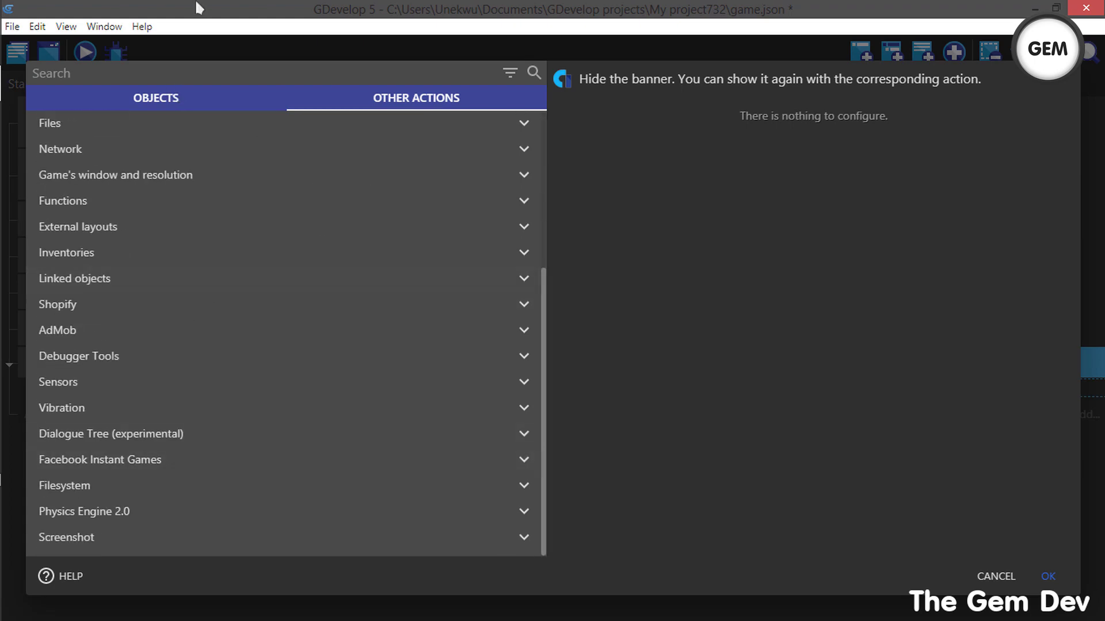
Step: Find the camera actions and add a "Center the camera on an object" action targeting Player to the group's event
click(167, 102)
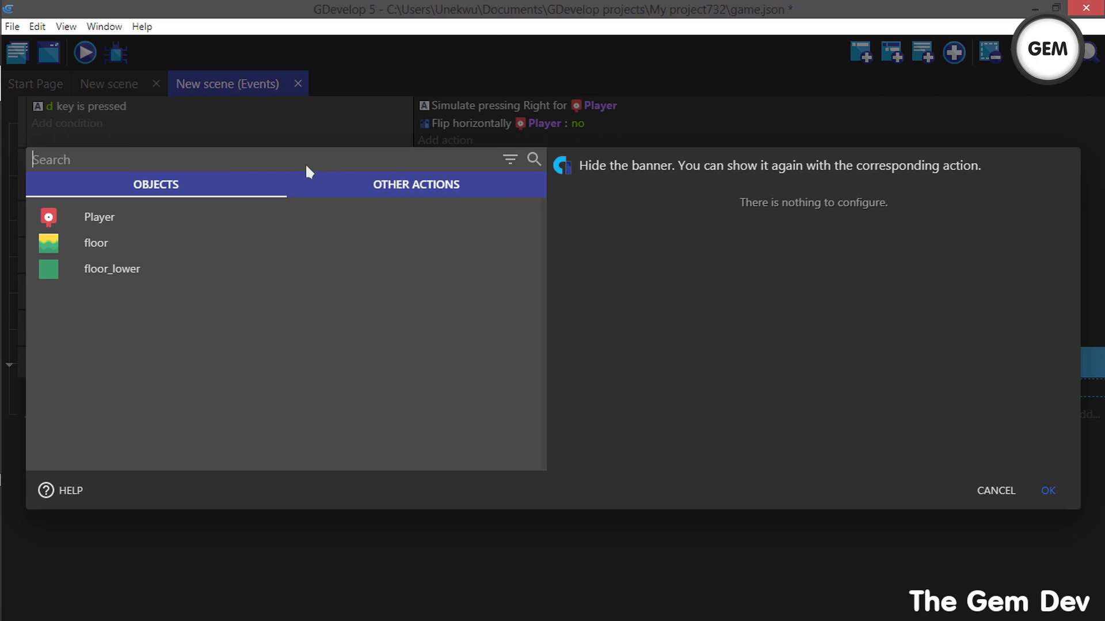
text(camera)
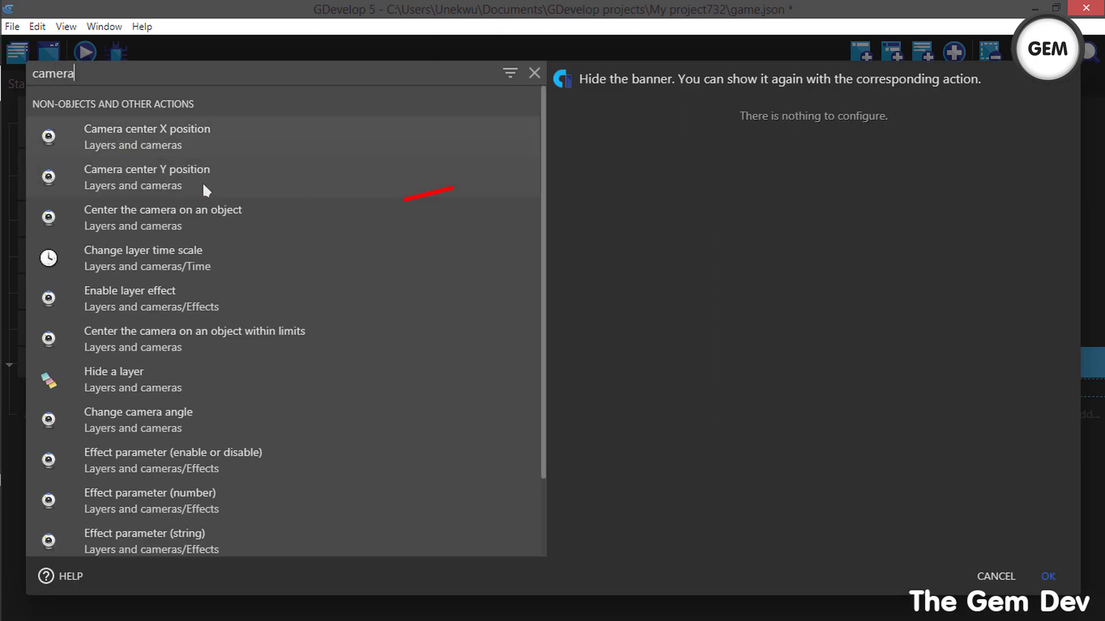
click(180, 221)
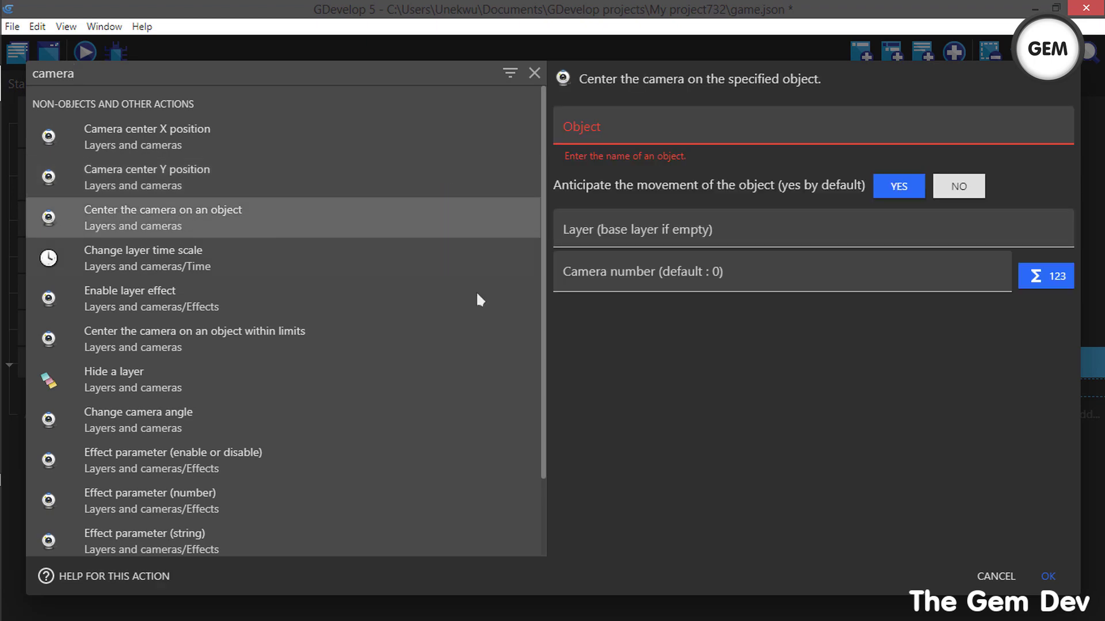
click(688, 128)
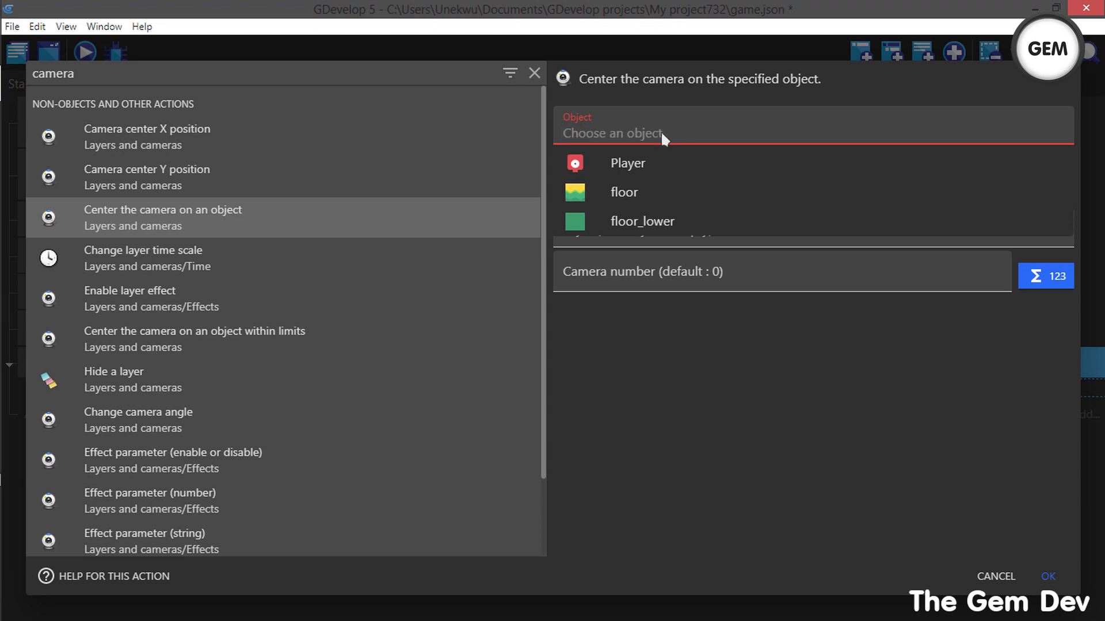
click(633, 161)
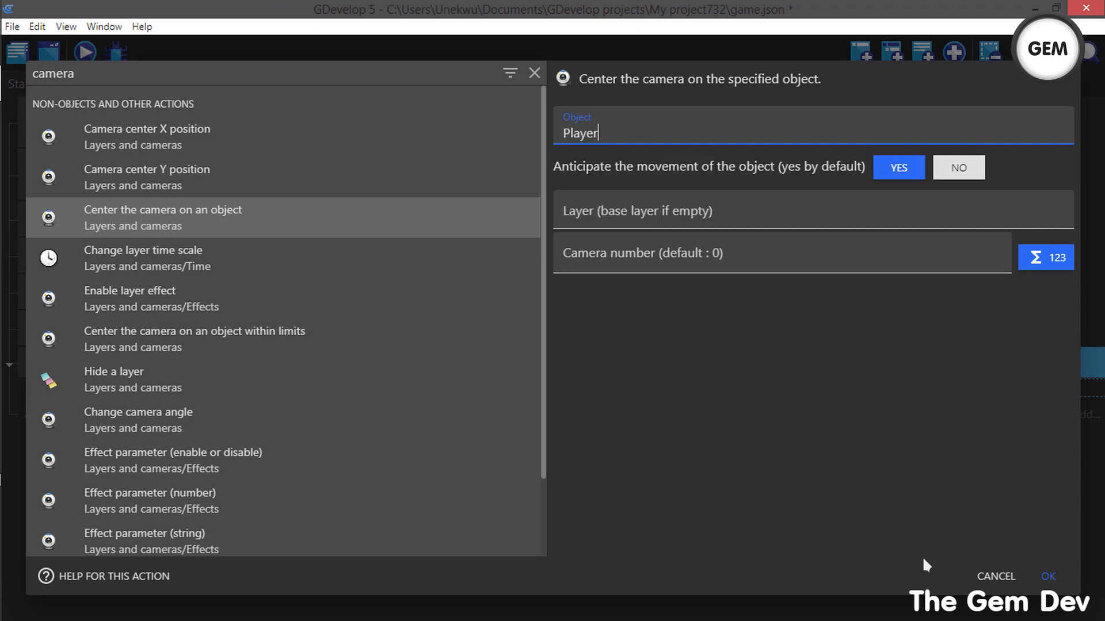
click(1048, 576)
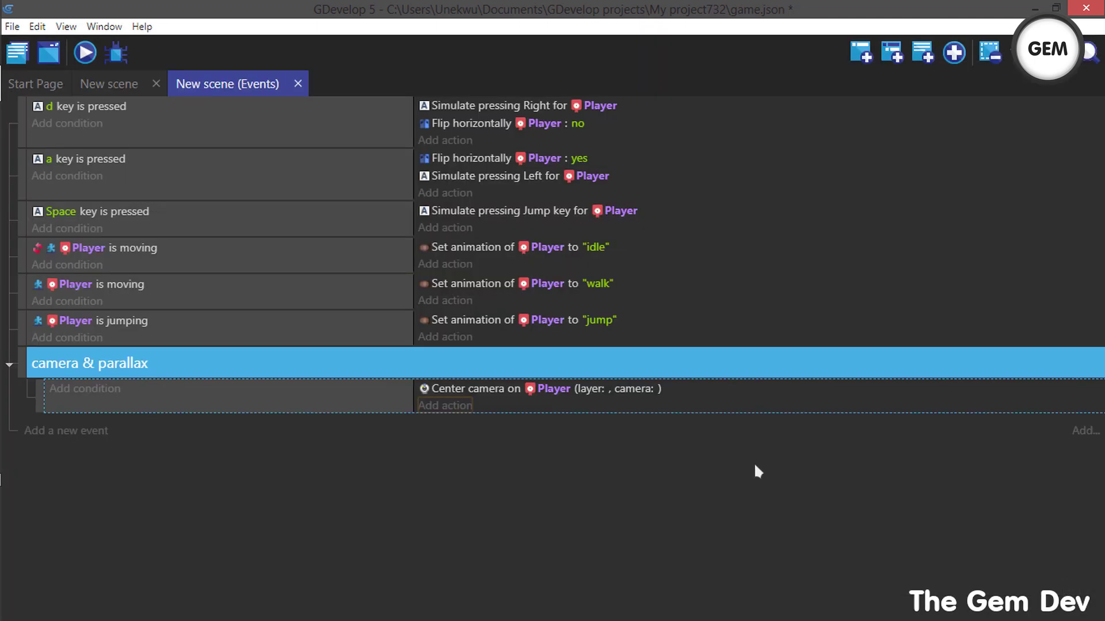
Step: Preview the game, walk and jump the Player in both directions to test the camera follow, and close the preview
click(91, 51)
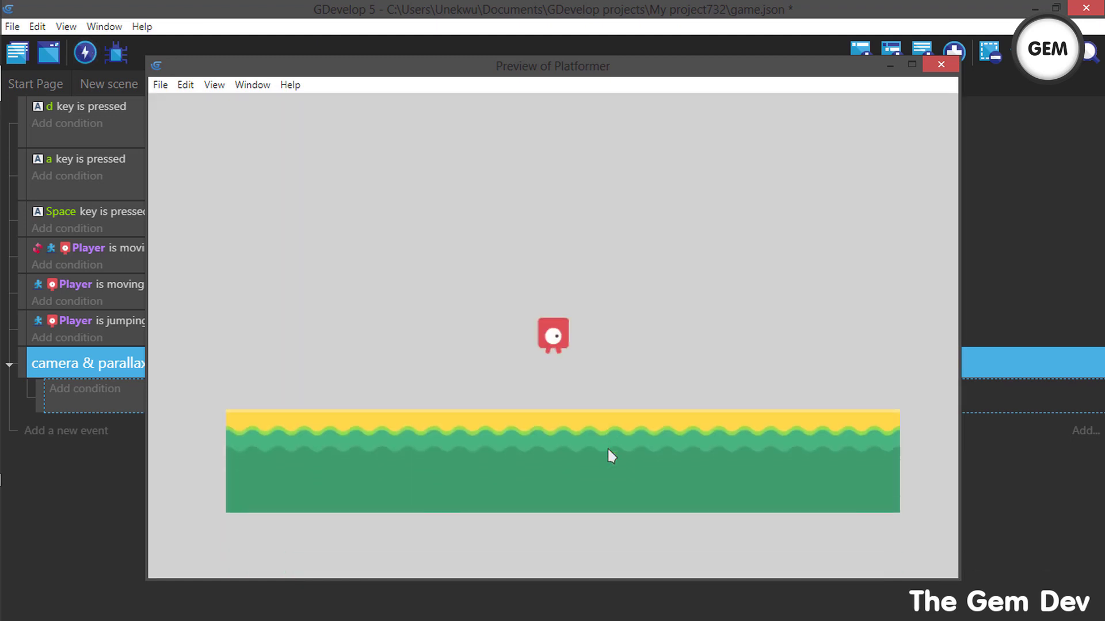
key(d)
key(space)
key(a)
key(space)
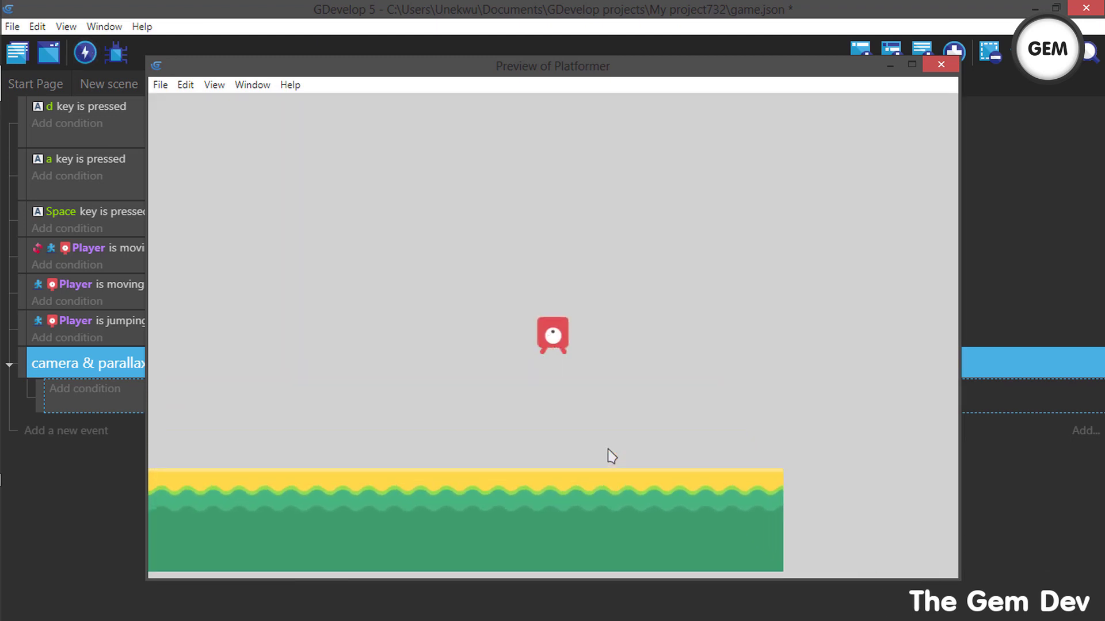
key(a)
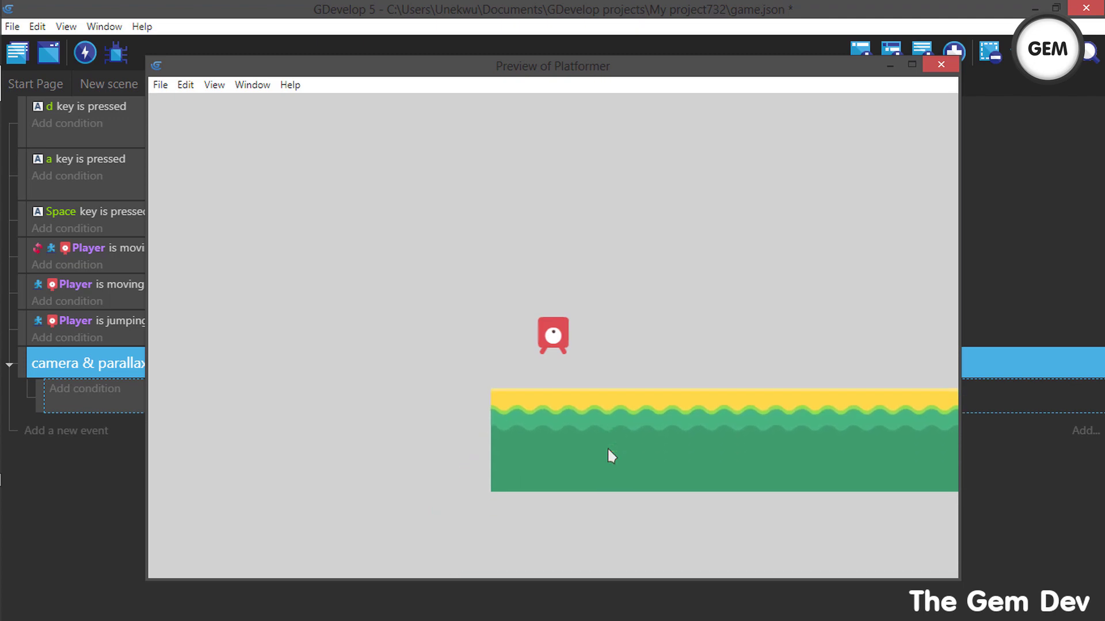
key(d)
key(space)
key(space)
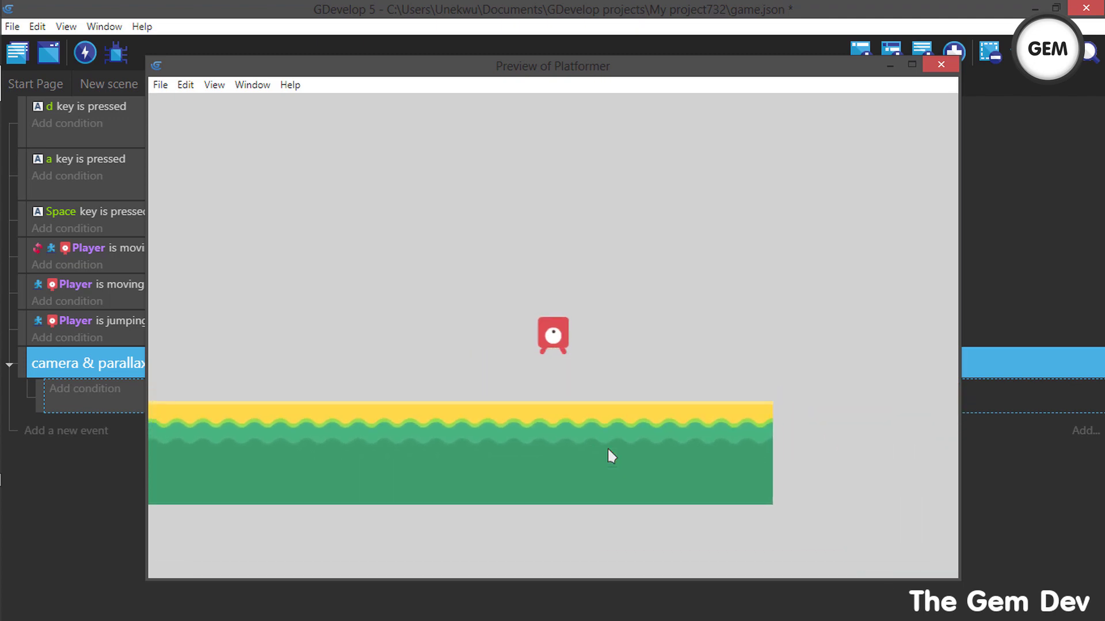
key(a)
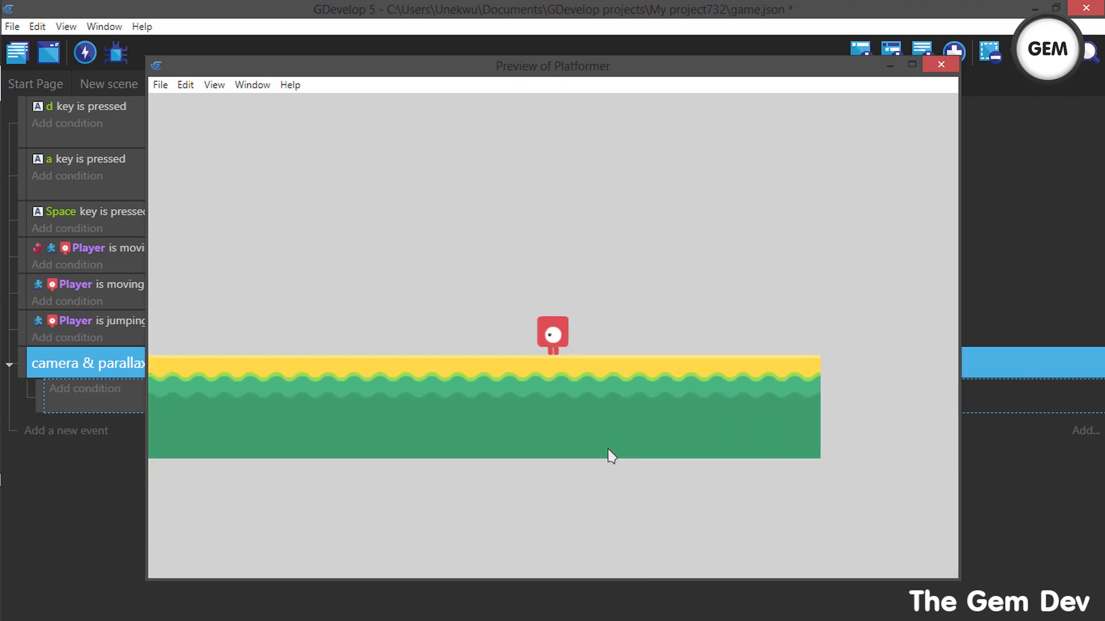
click(941, 65)
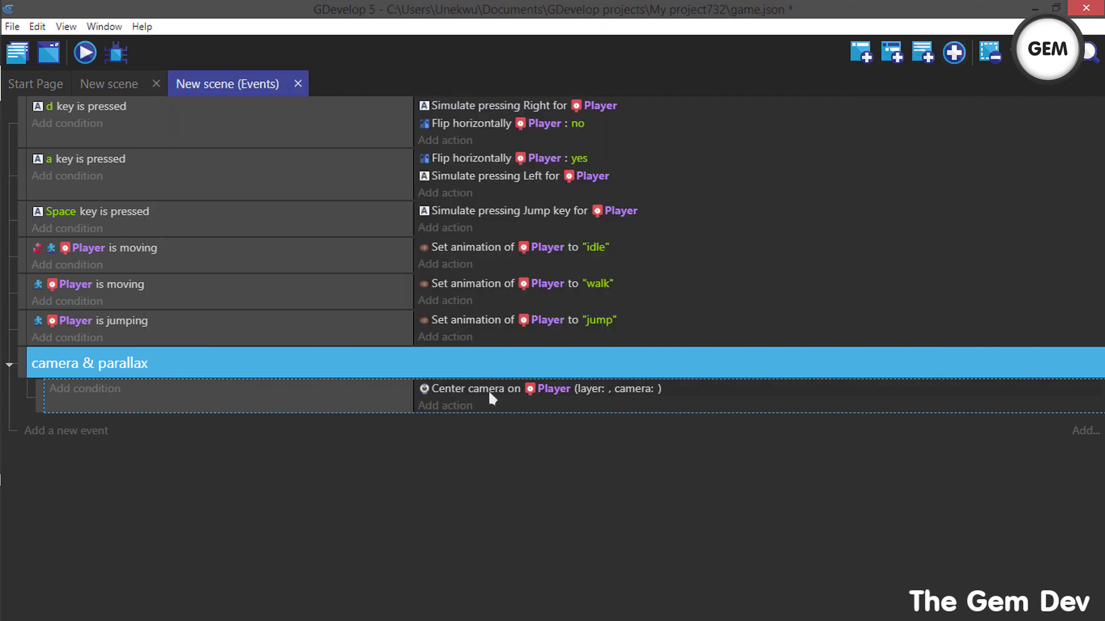
Step: Delete the Center camera on Player action from the event in the camera & parallax group
click(486, 389)
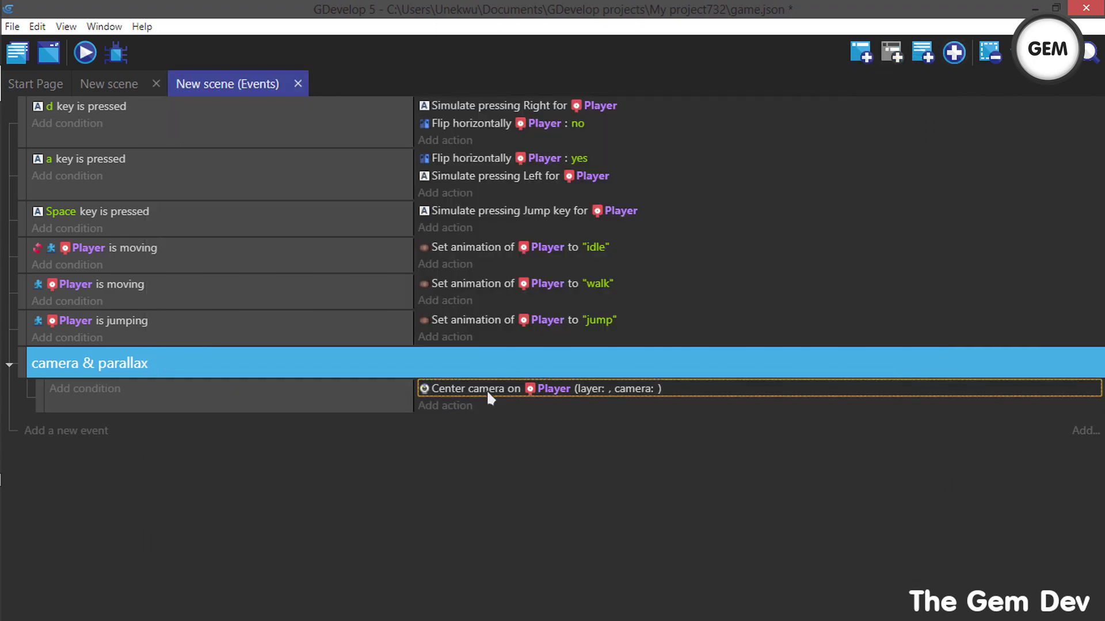
key(Delete)
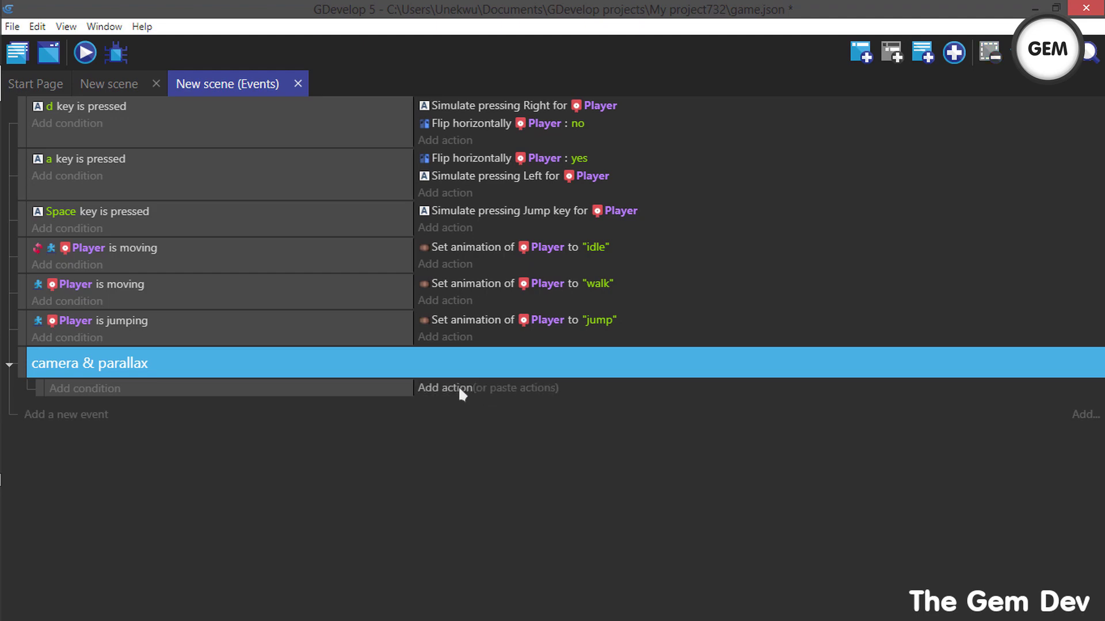
Step: Start a "Camera center X position" action in the camera & parallax event with the operator = (set to)
click(458, 387)
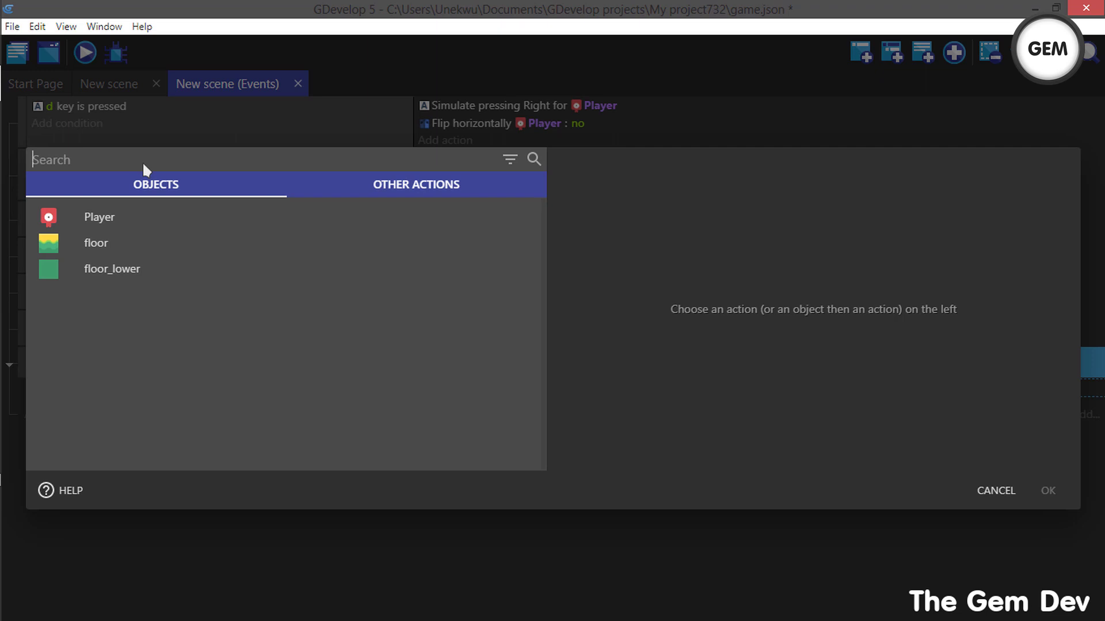
text(camera)
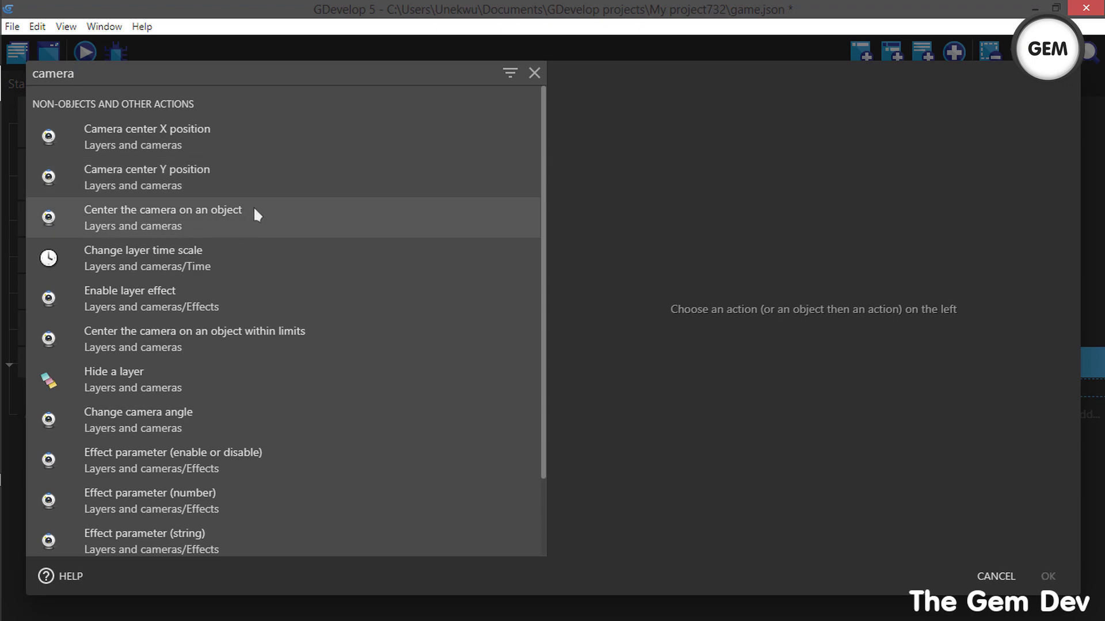
click(176, 139)
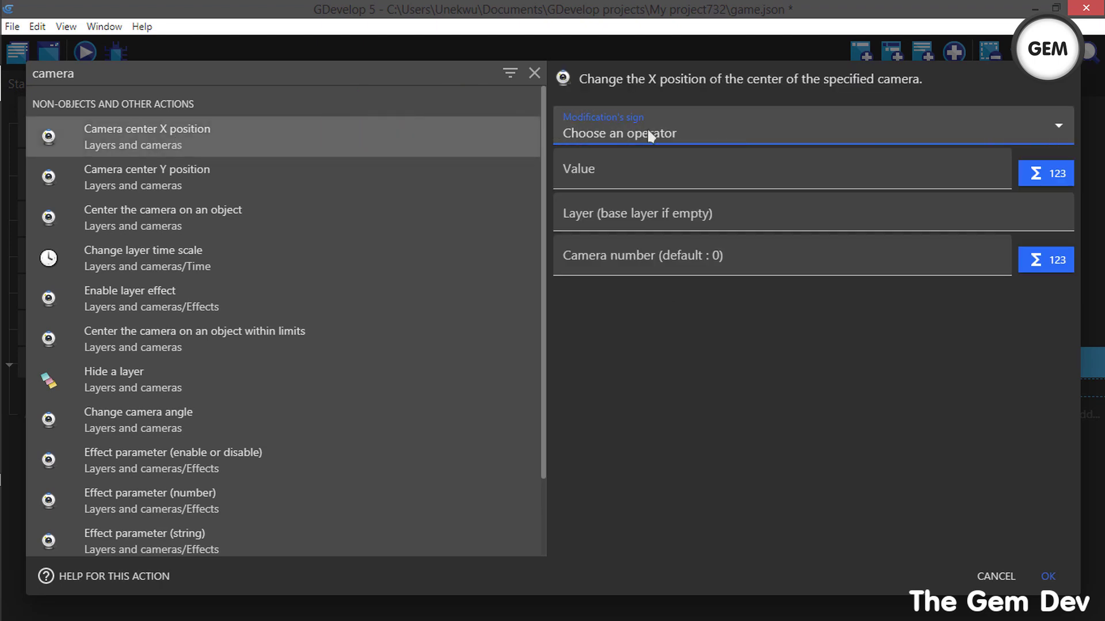
click(703, 134)
click(673, 174)
Step: Begin the action's value with a lerp expression that has CameraX() as its first parameter
click(716, 173)
text(lerp)
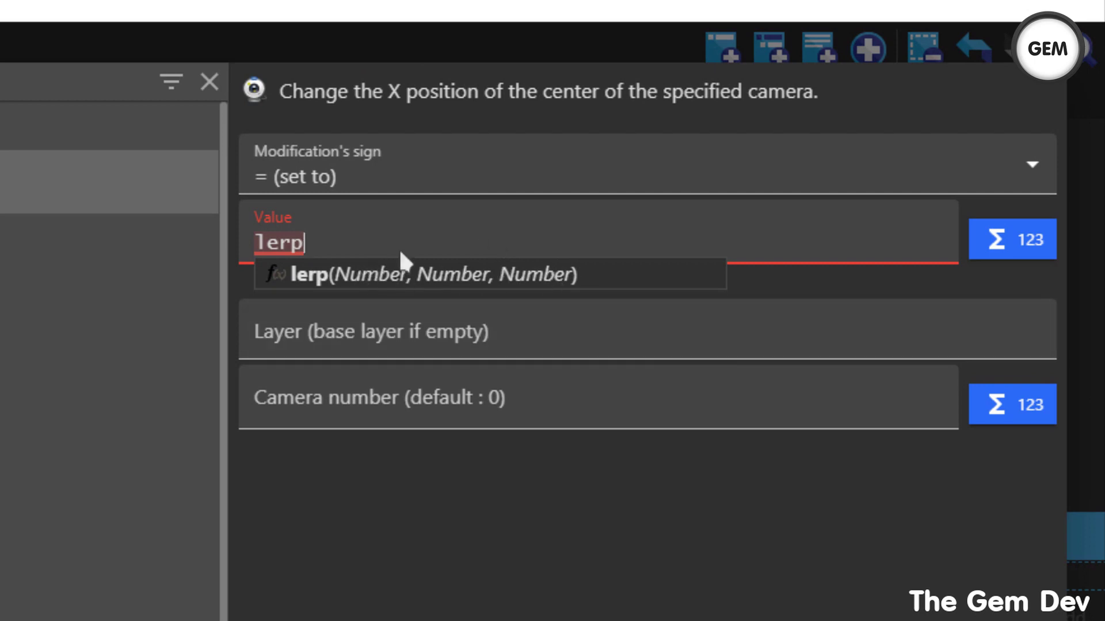
text(()
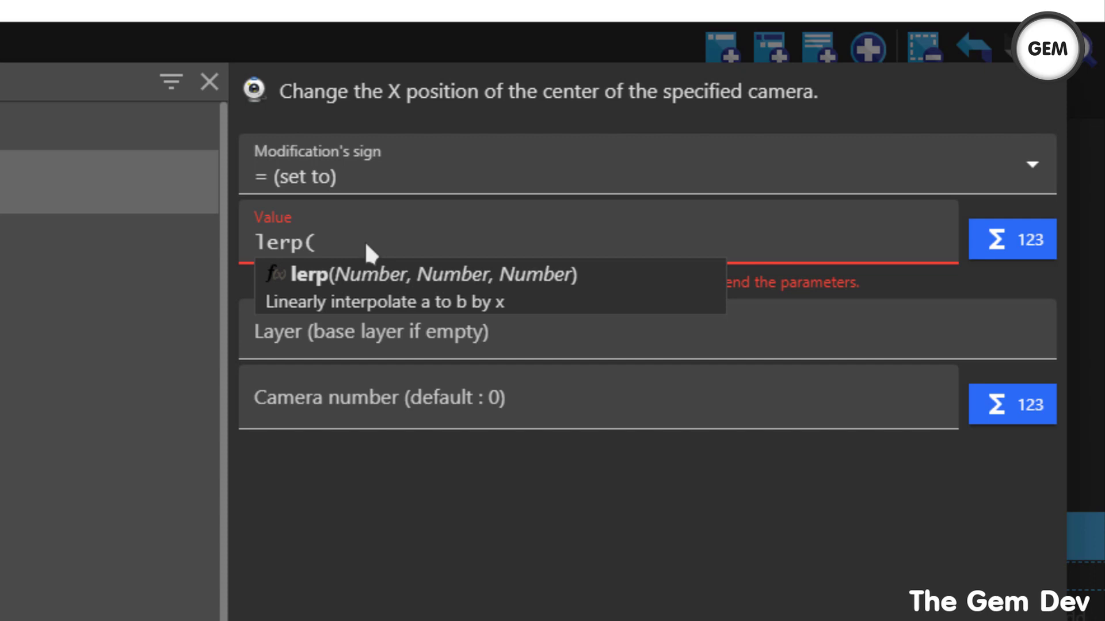
text(camera)
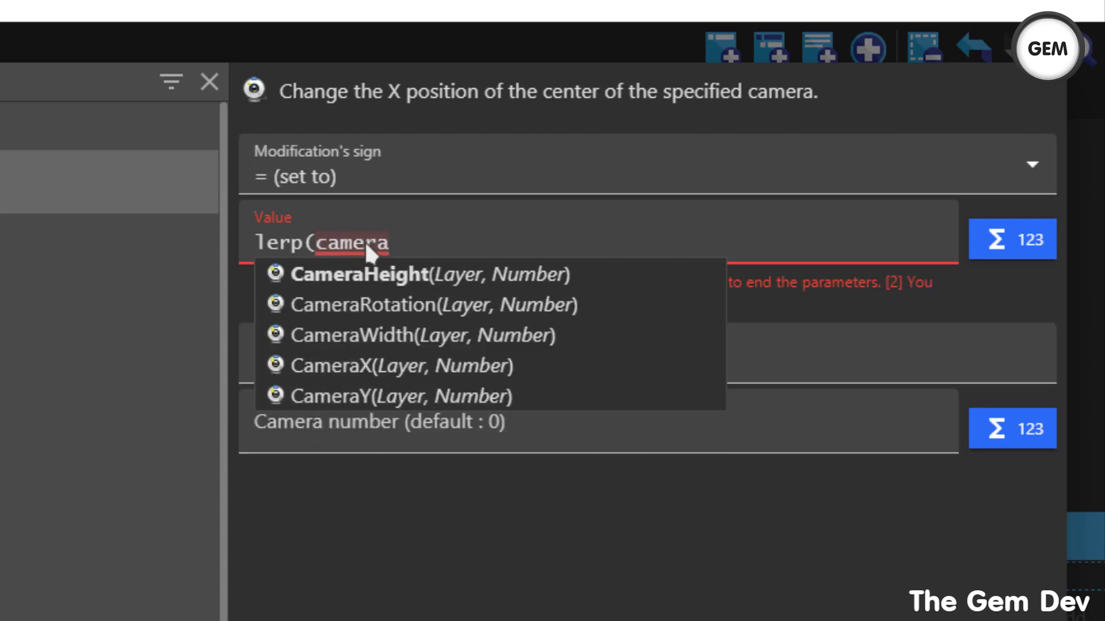
key(Down)
key(Down)
key(Down)
key(Down)
key(Up)
key(Return)
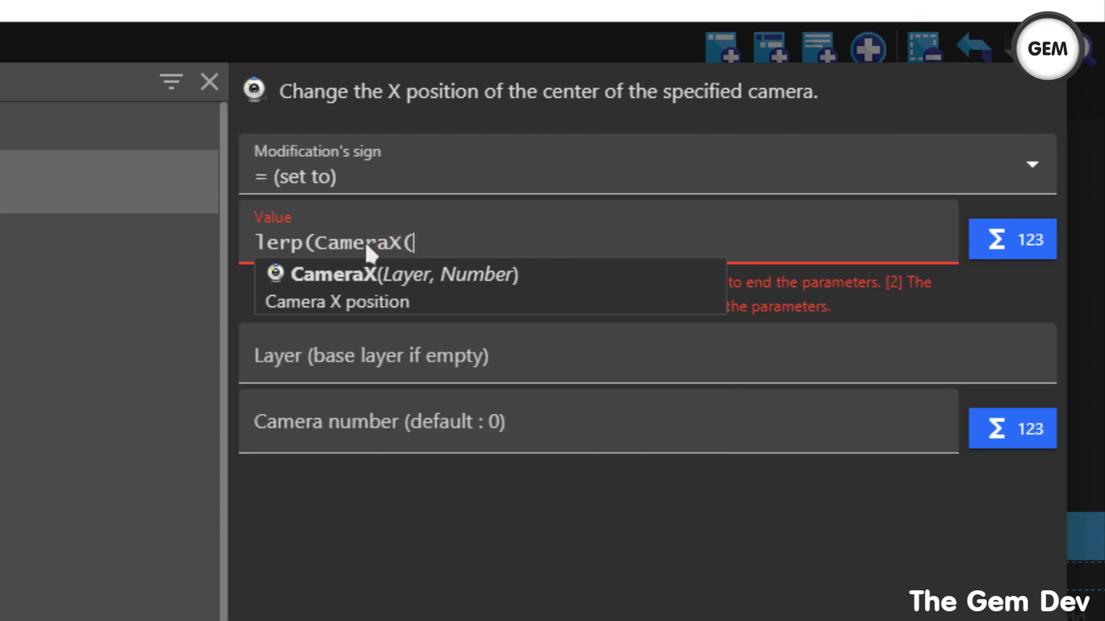
text(),)
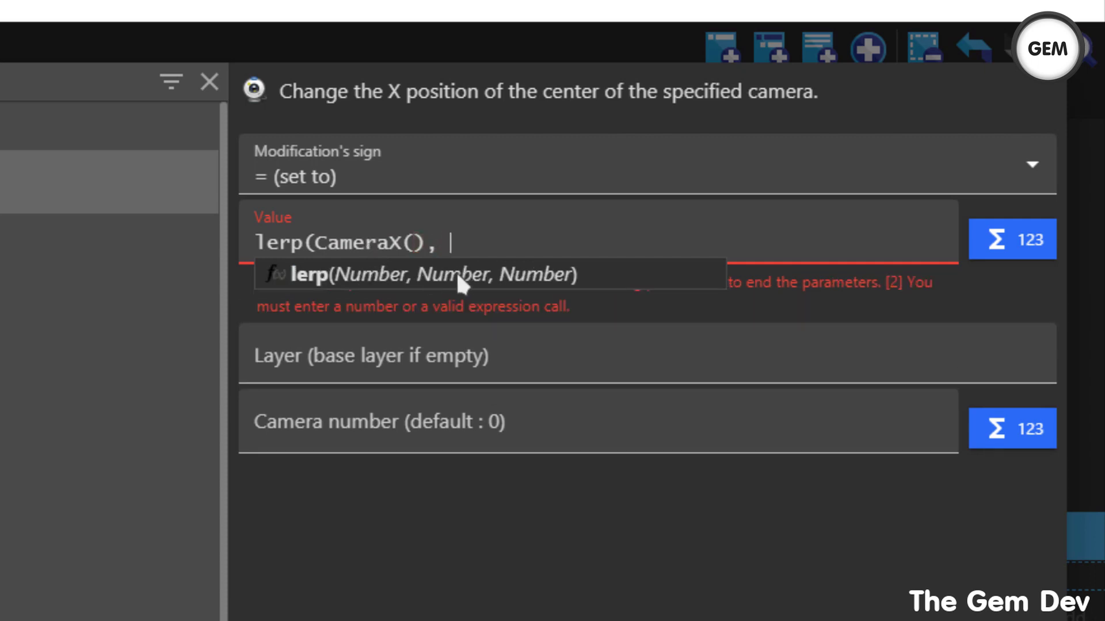
Step: Complete the camera X value as lerp(CameraX(), Player.X(), 0.05) and confirm the action
text( Player.)
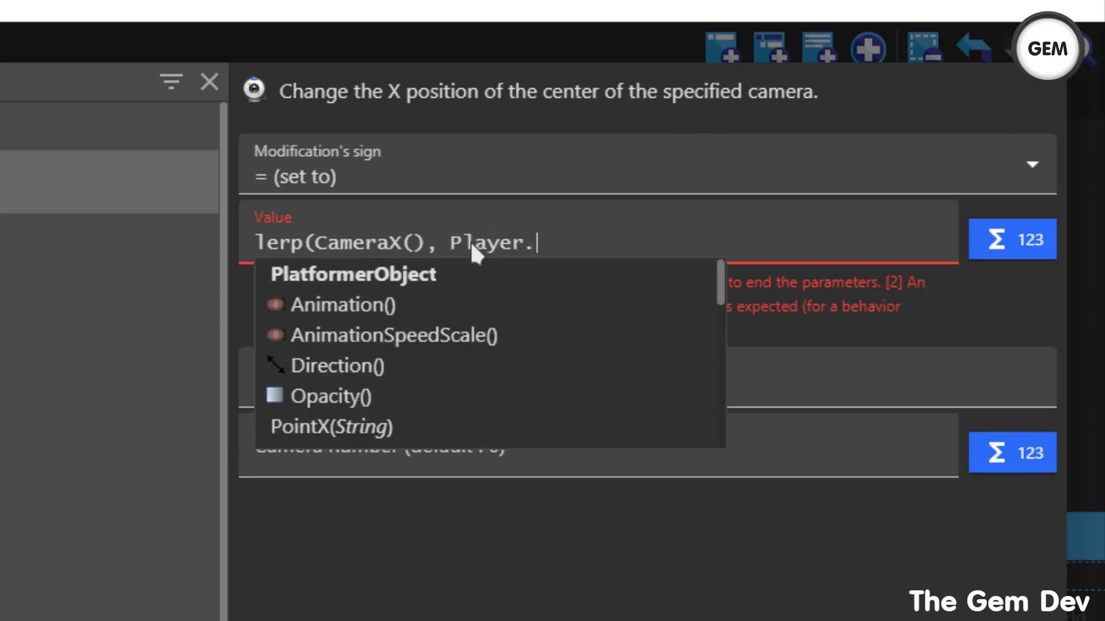
text(X())
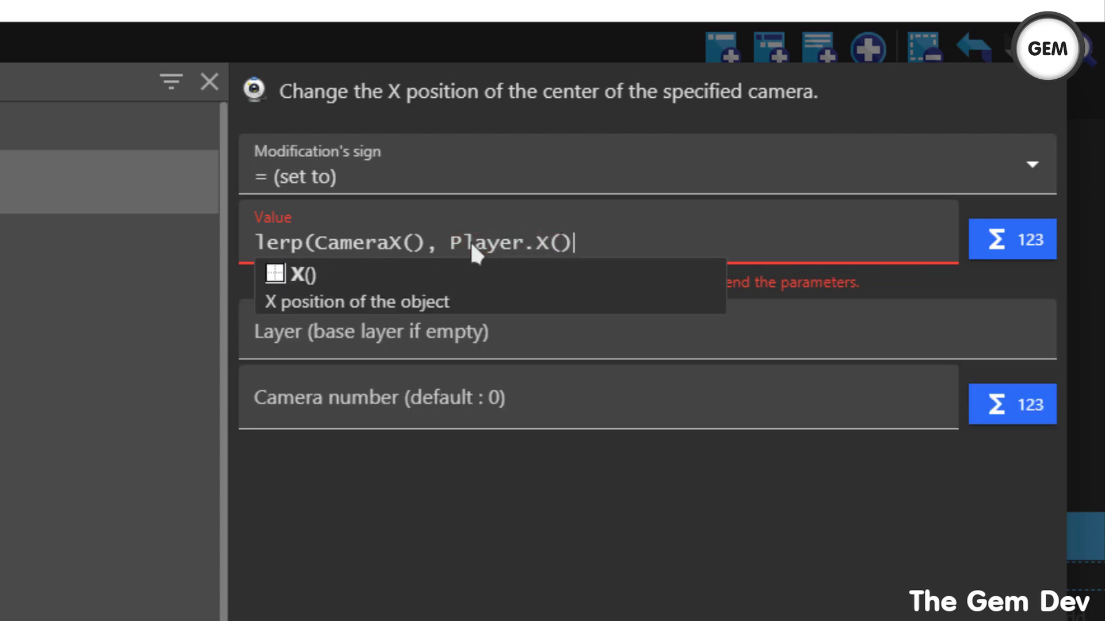
text(, )
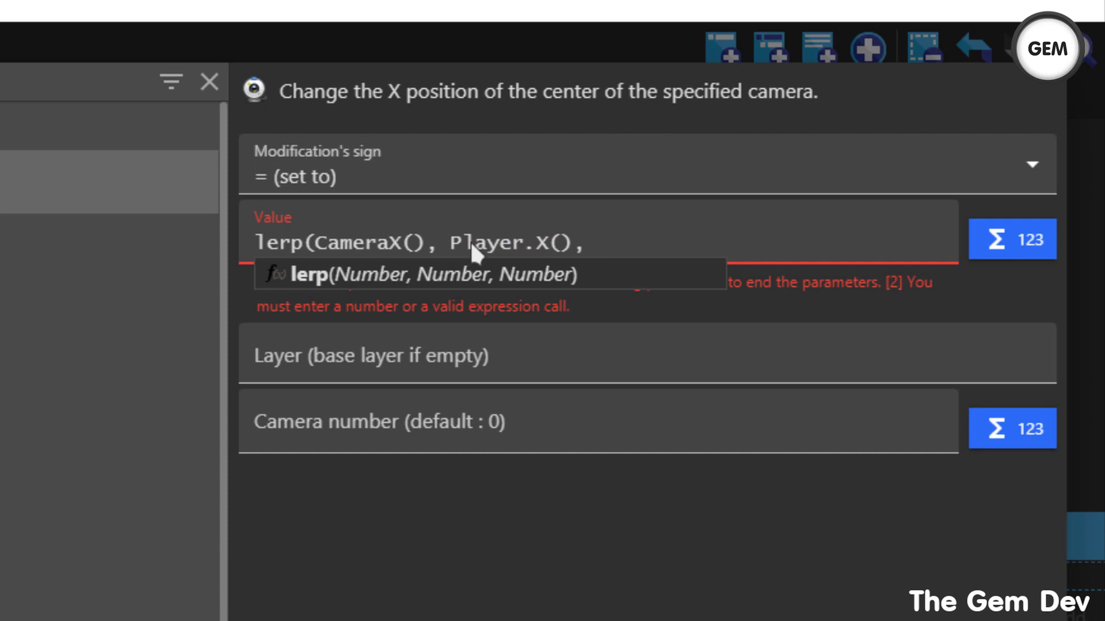
text(0.0)
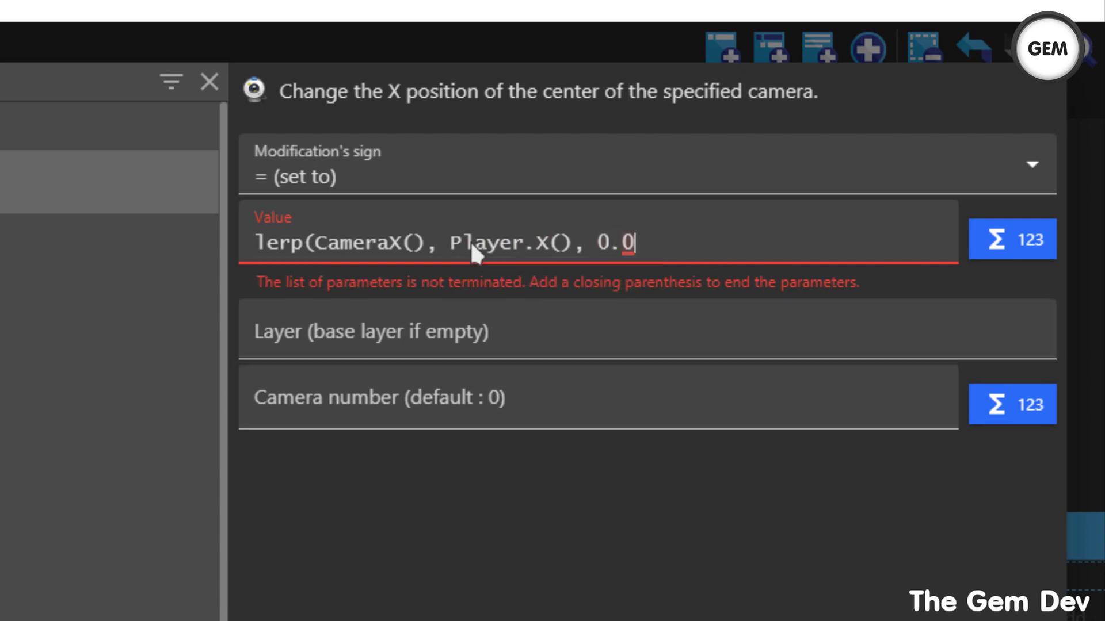
text(5))
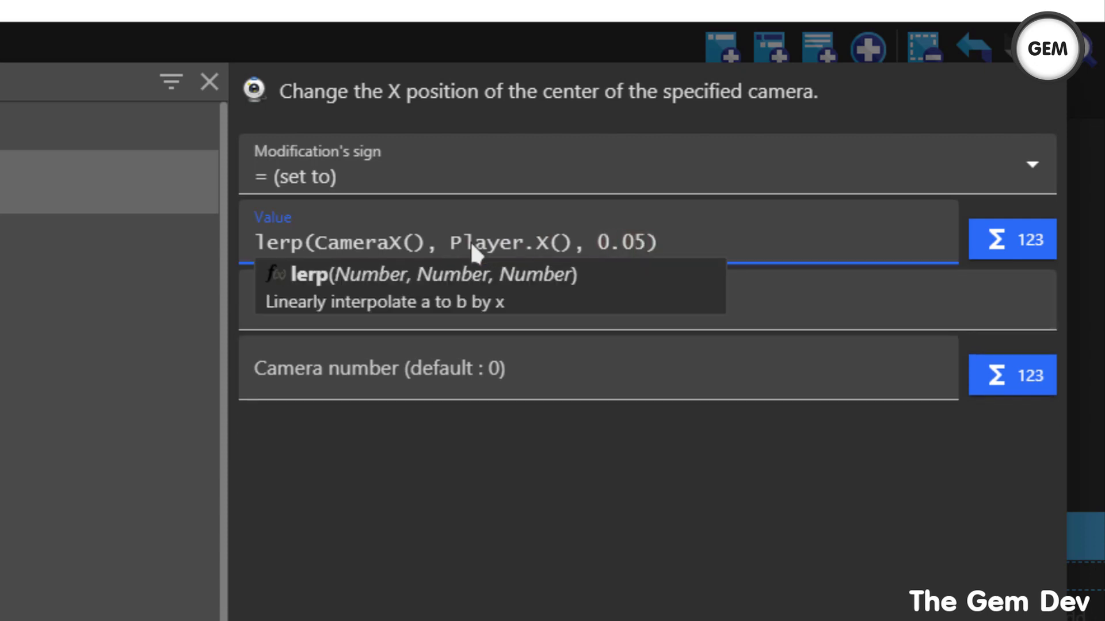
click(572, 552)
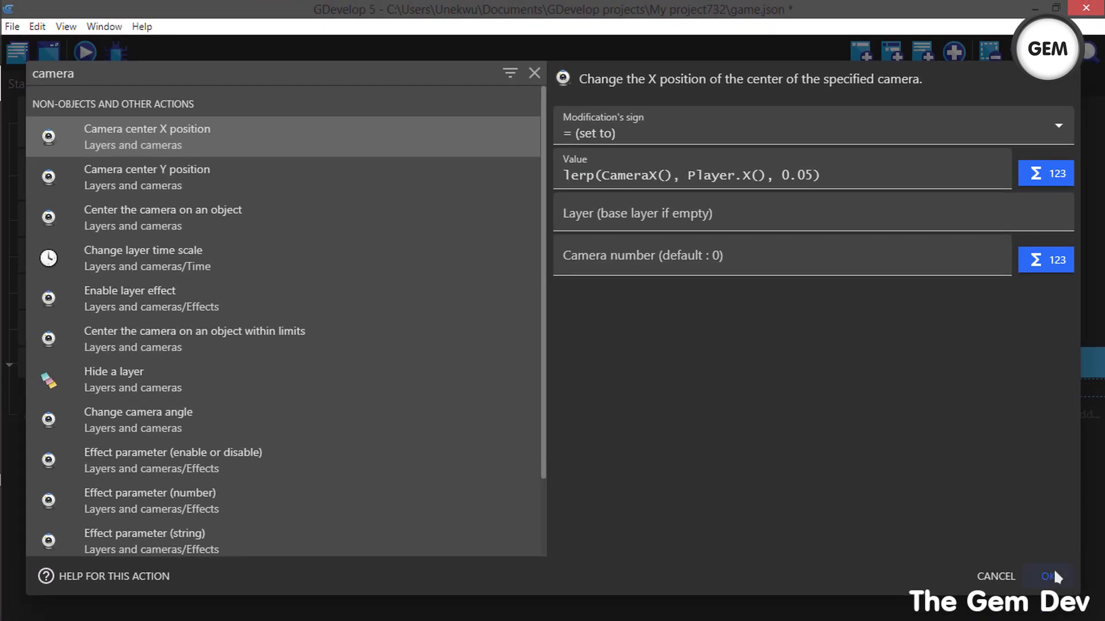
click(1053, 576)
Step: Preview the game, walk the Player in both directions to test the camera's horizontal follow, and close the preview
click(86, 53)
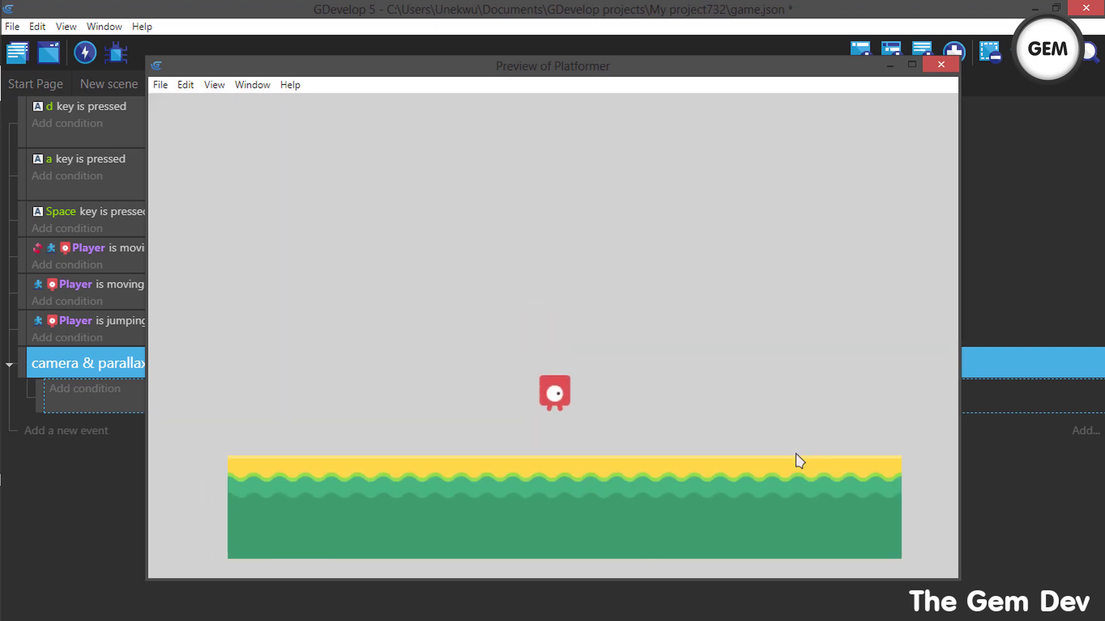
key(d)
key(a)
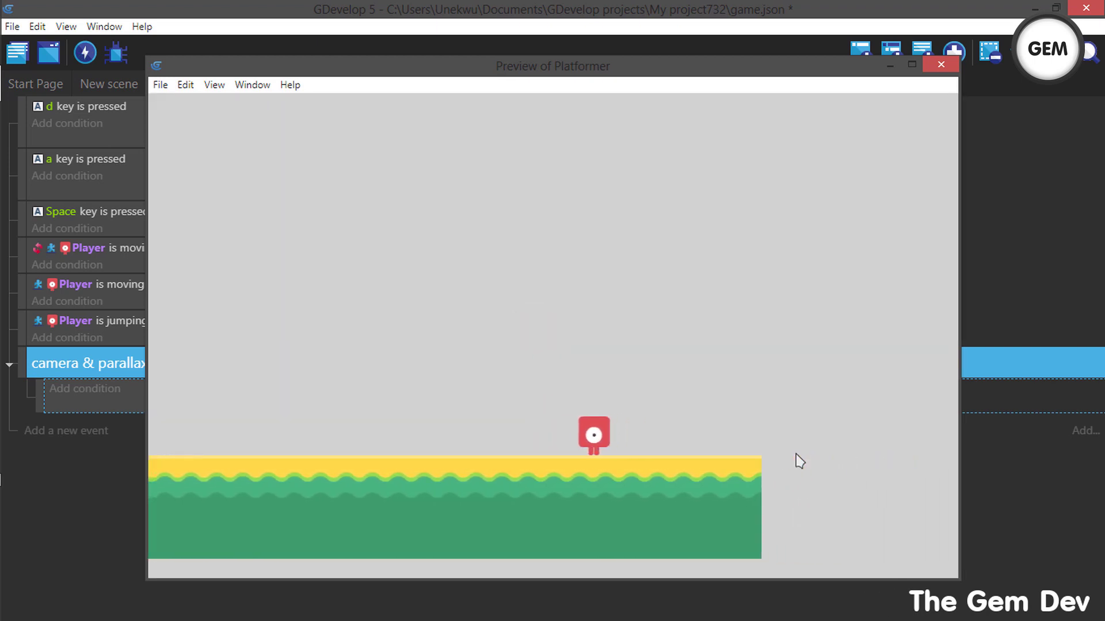
key(d)
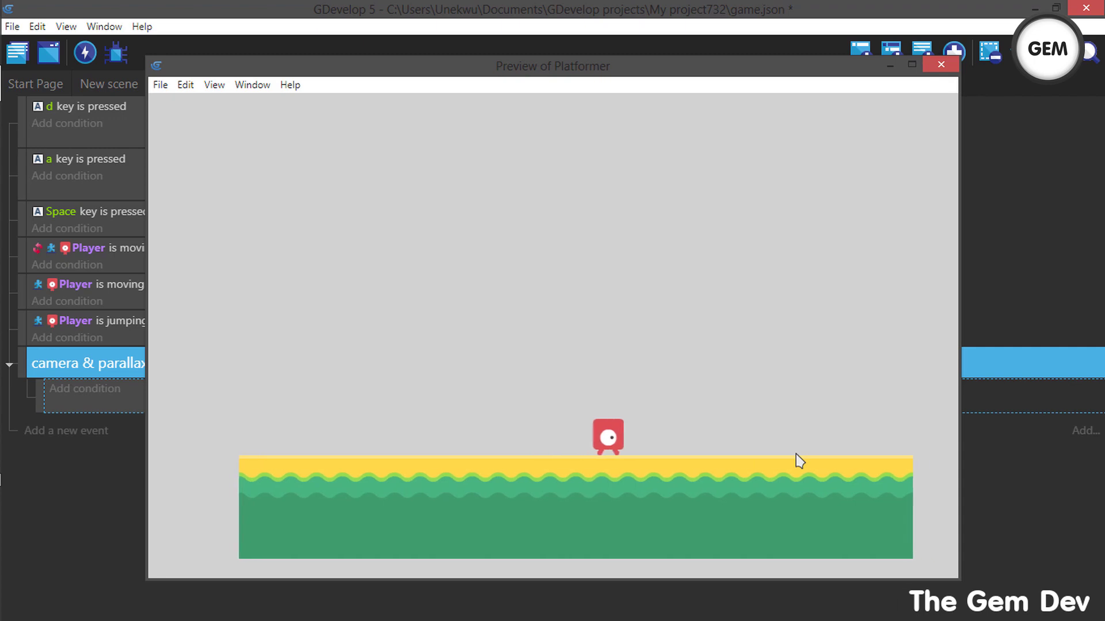
key(a)
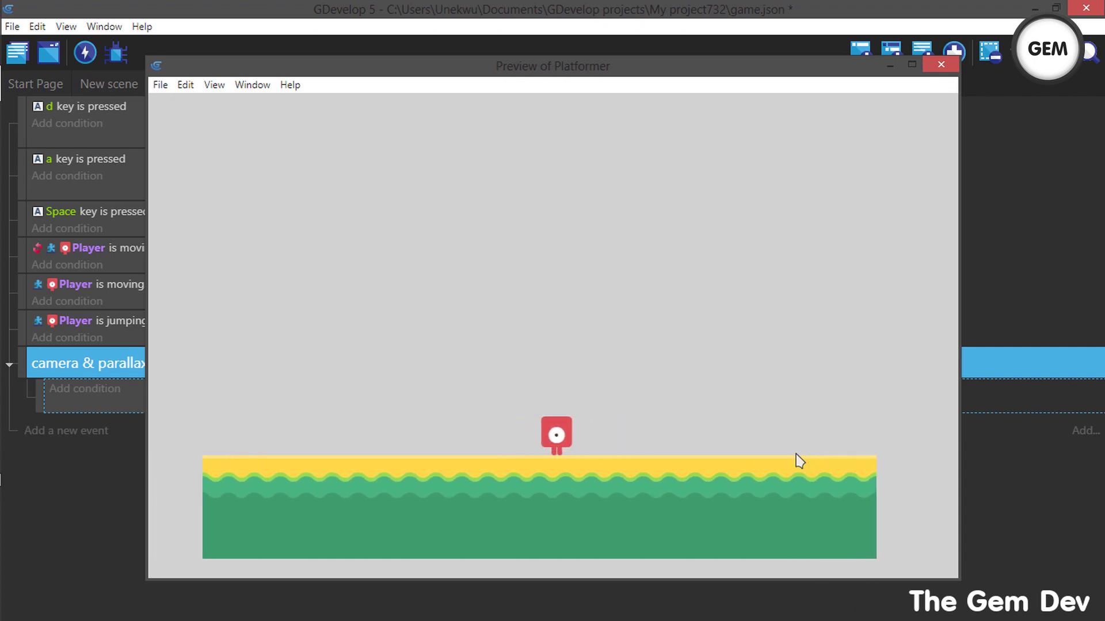
click(940, 65)
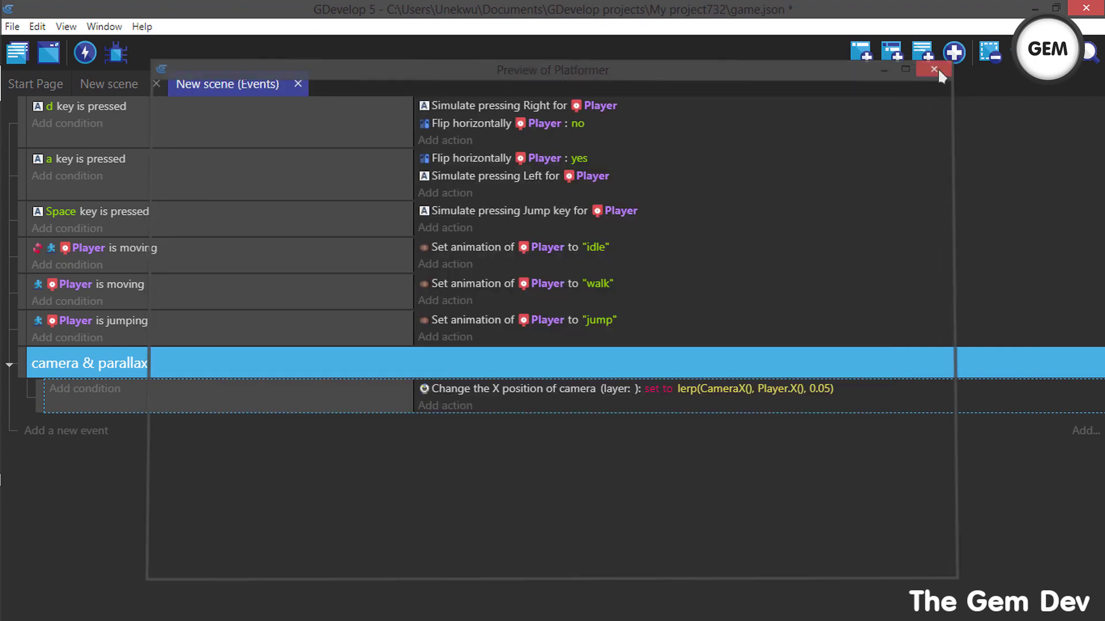
Step: Set the last parameter of the camera X lerp expression to 0.50 and test the Player's movement in a preview
click(818, 387)
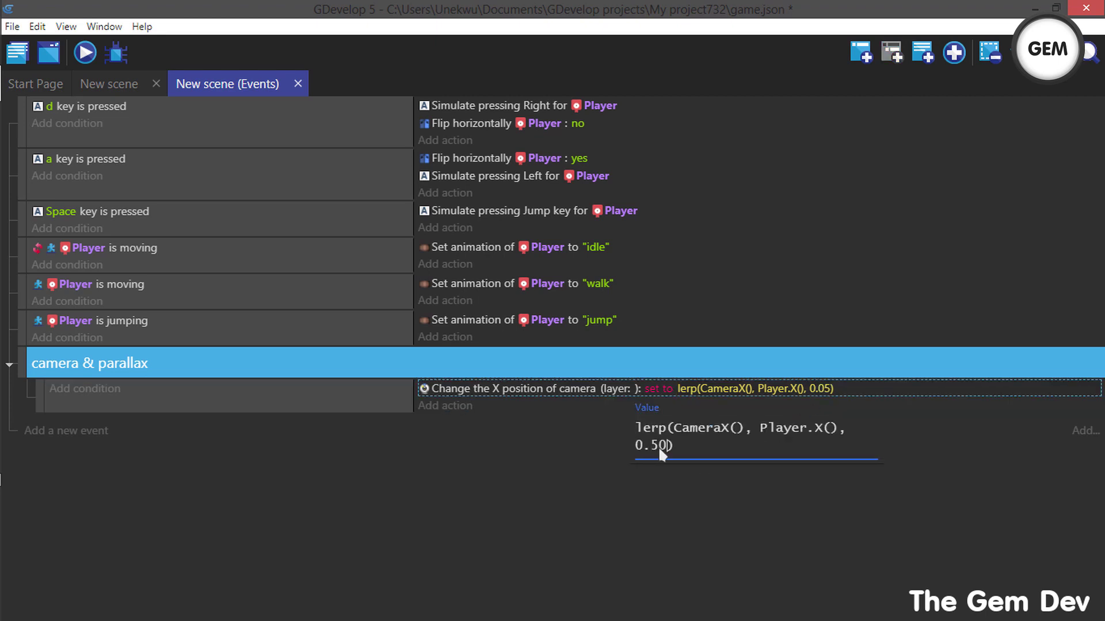
click(84, 52)
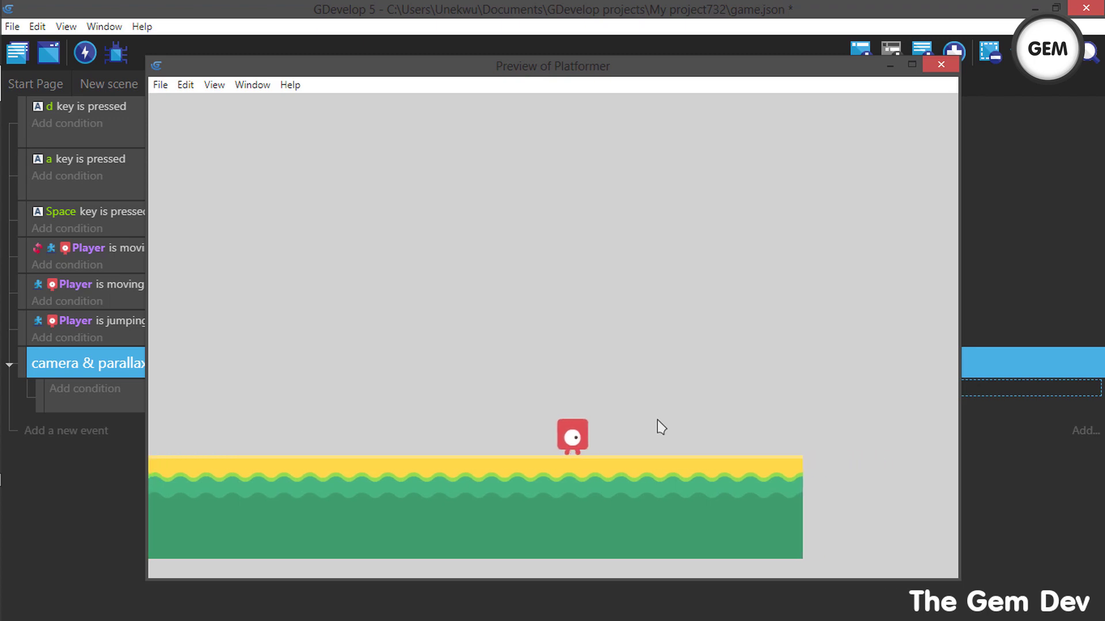
key(a)
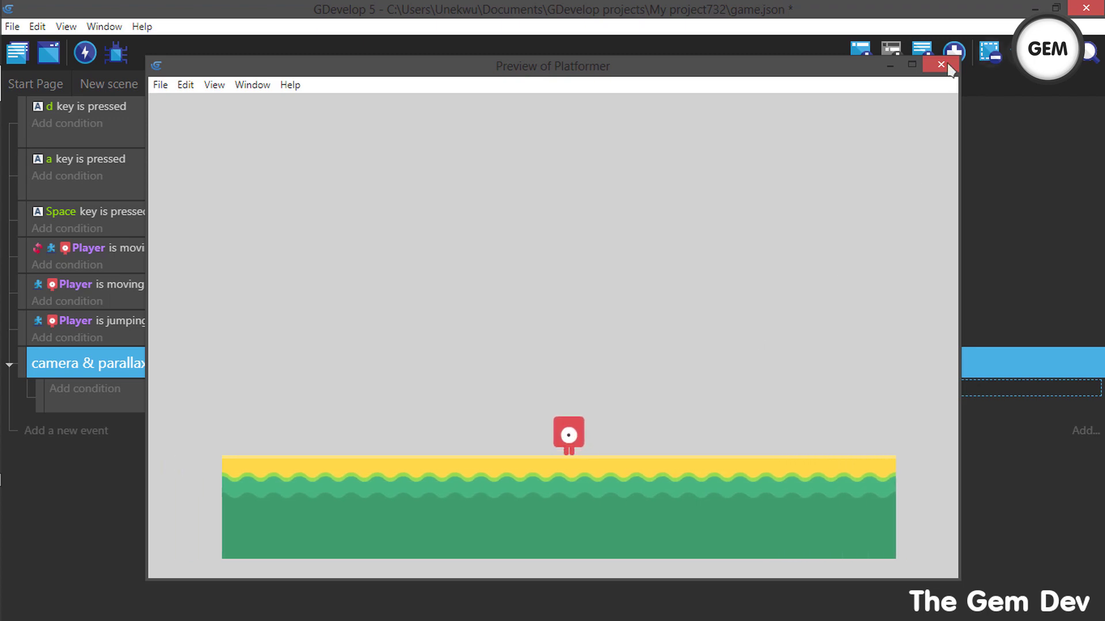
click(948, 67)
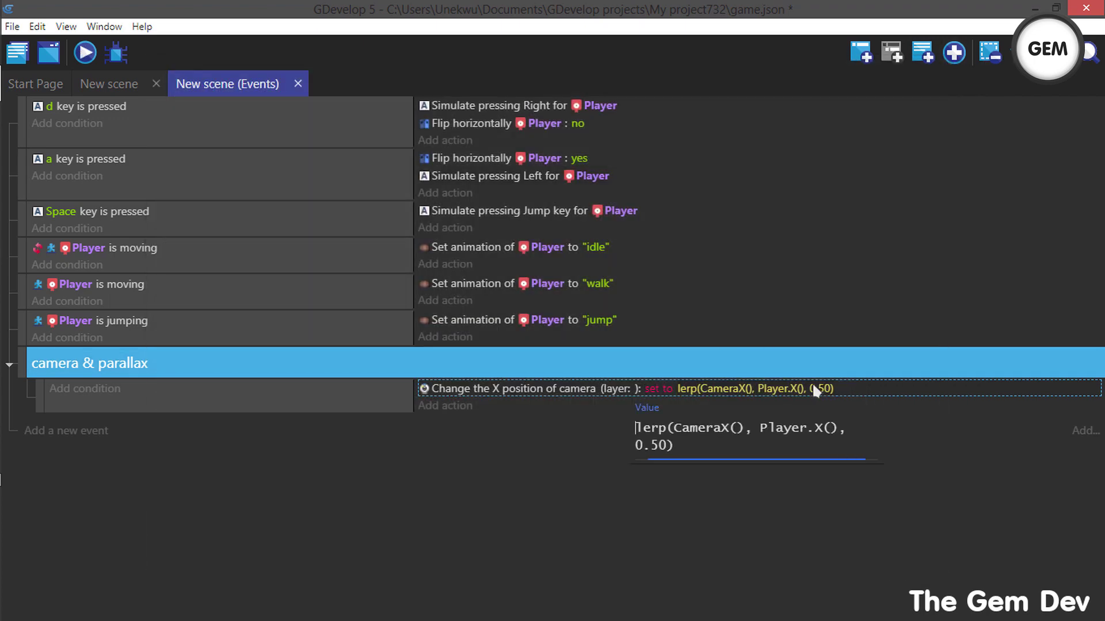
Step: Set the last parameter of the camera X lerp expression to 0.01 and test walking both ways in a preview
key(BackSpace)
key(Delete)
text(0)
click(84, 52)
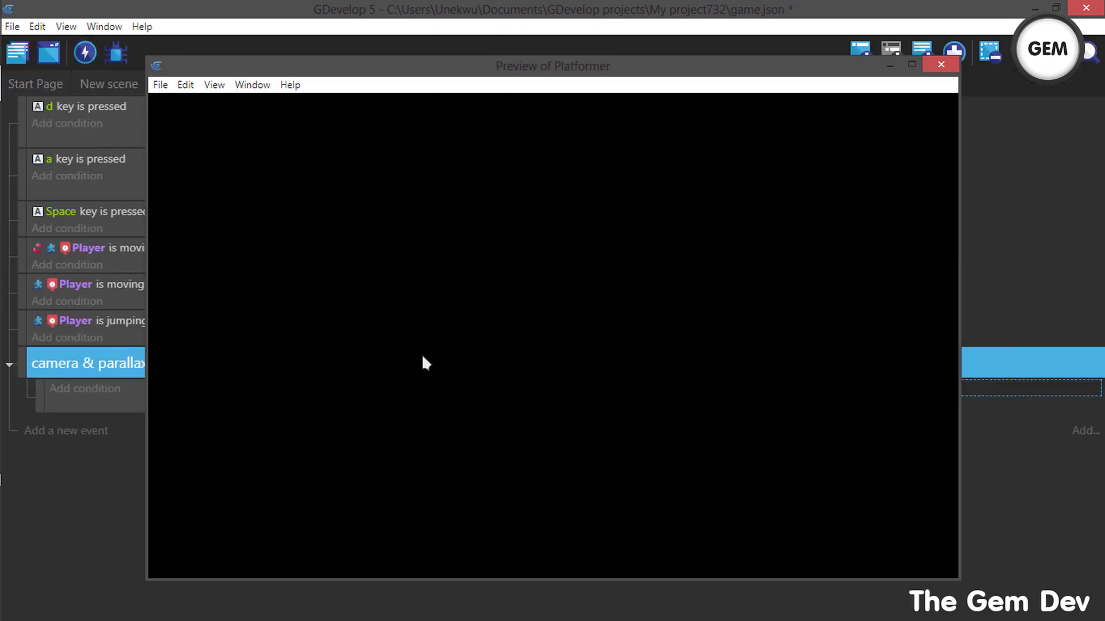
key(d)
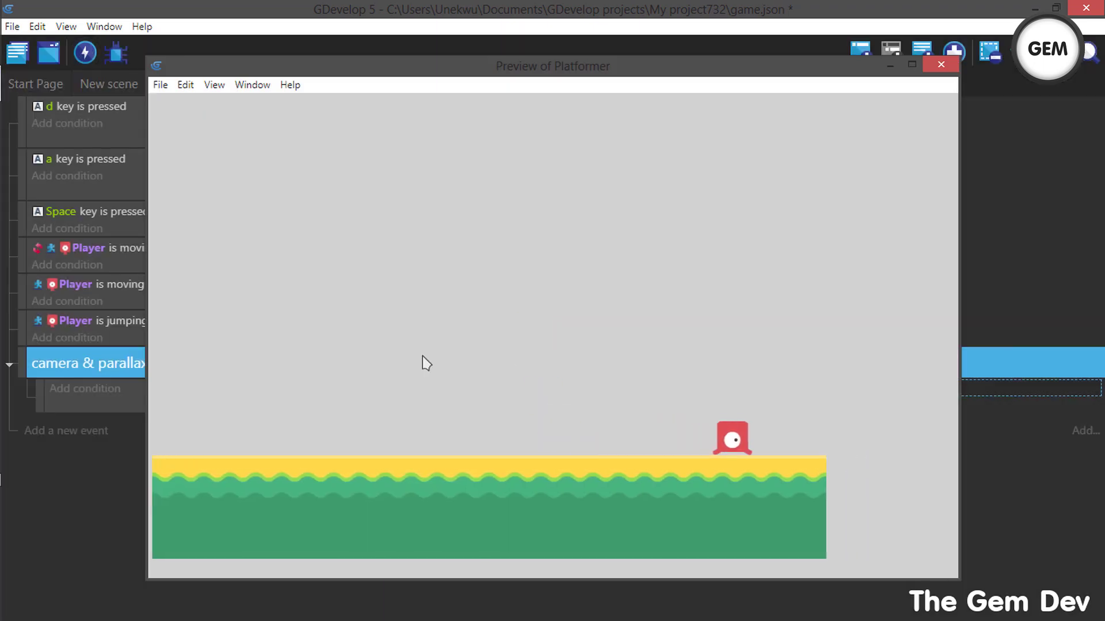
key(a)
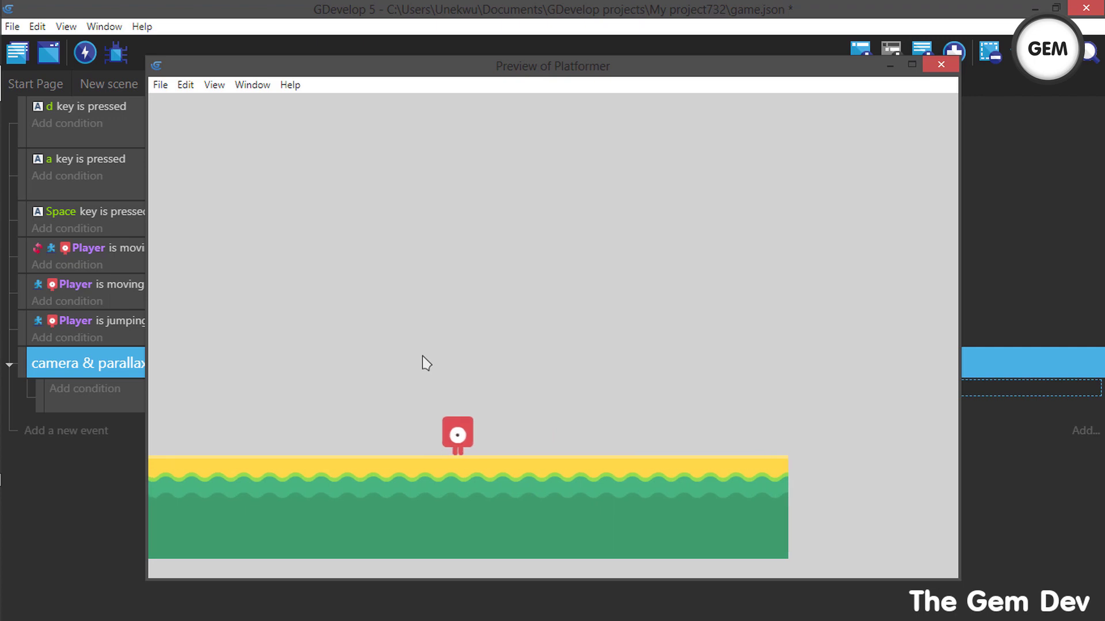
click(941, 65)
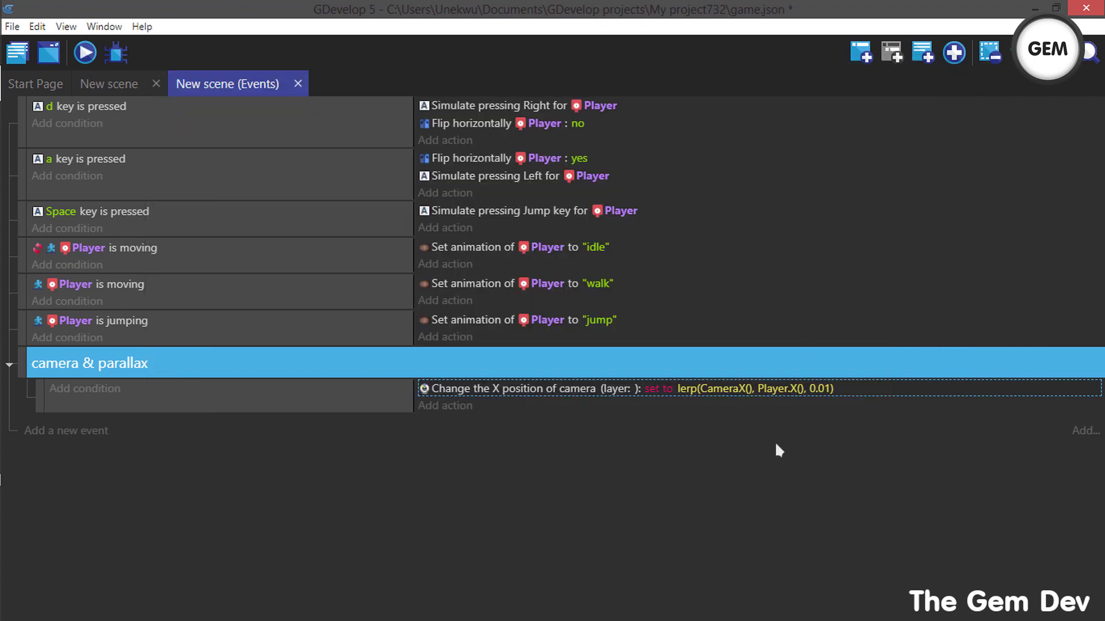
Step: Set the last parameter of the camera X lerp expression to 0.05
click(812, 388)
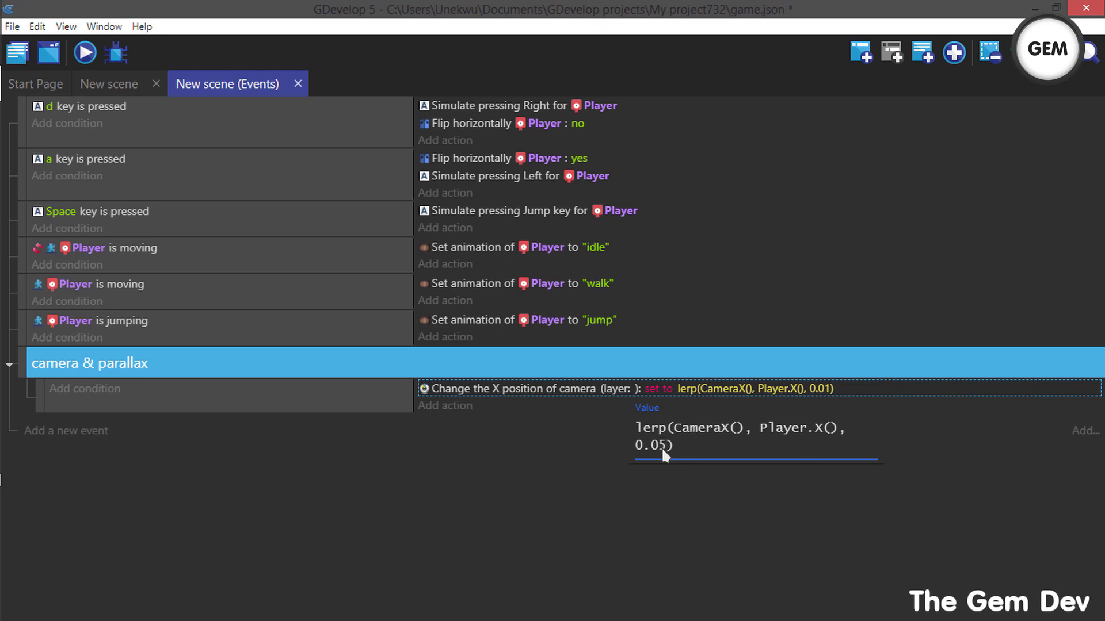
click(617, 513)
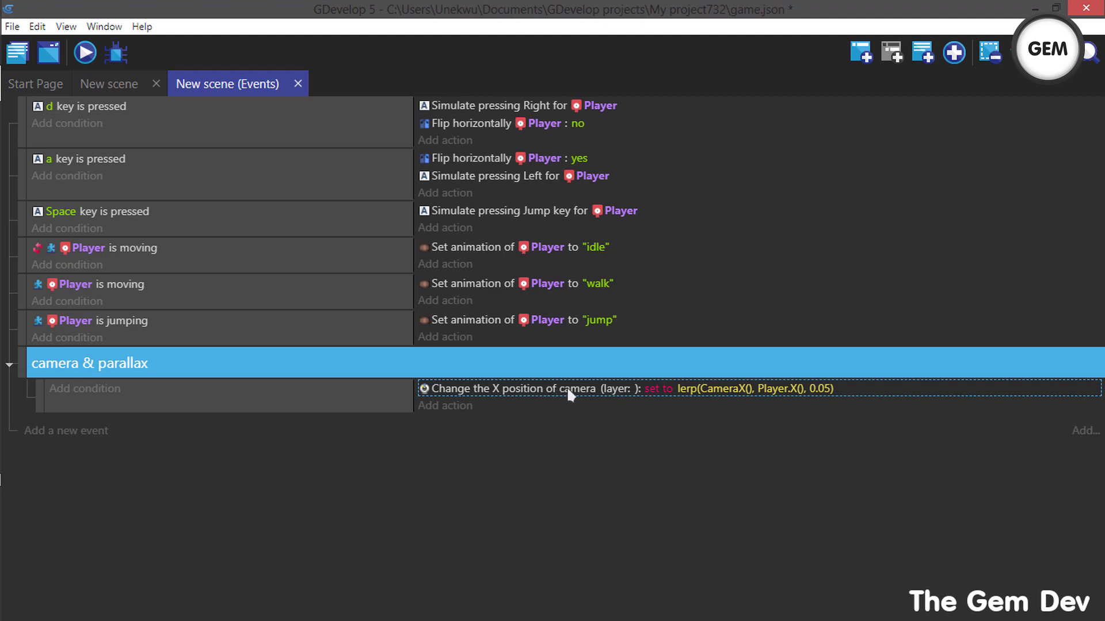
Step: Start a "Camera center Y position" action in the camera & parallax event with the operator = (set to)
click(448, 410)
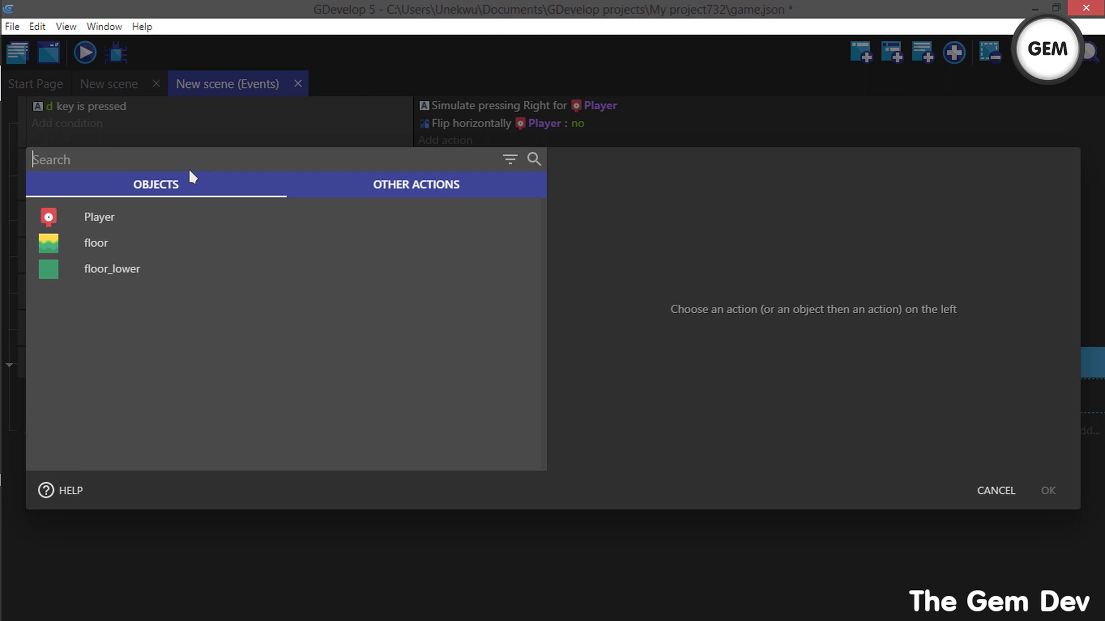
text(came)
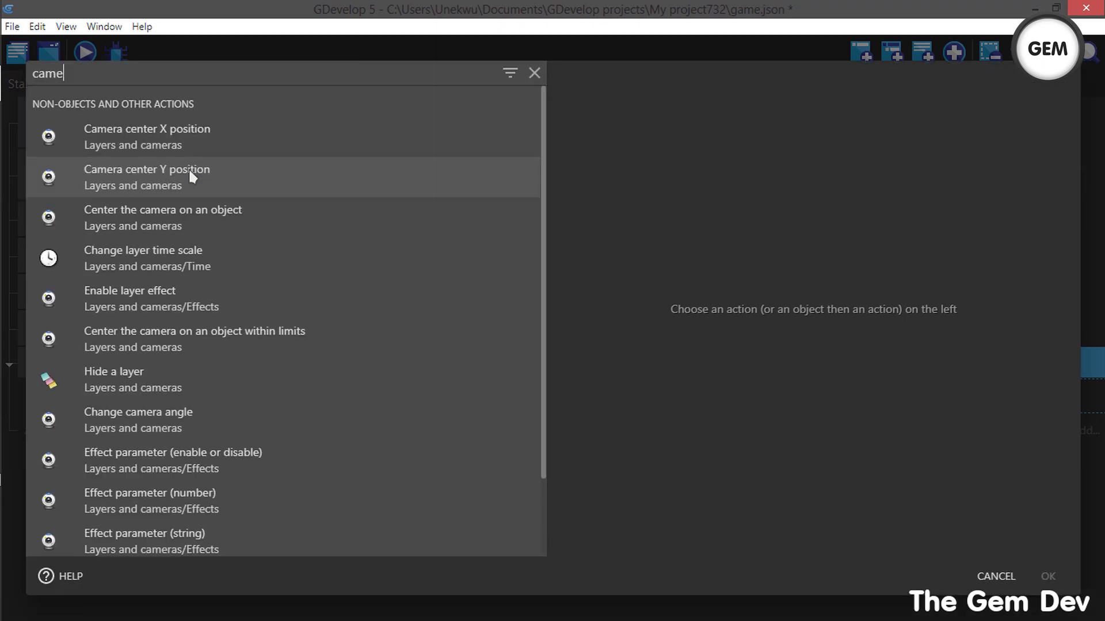
click(160, 178)
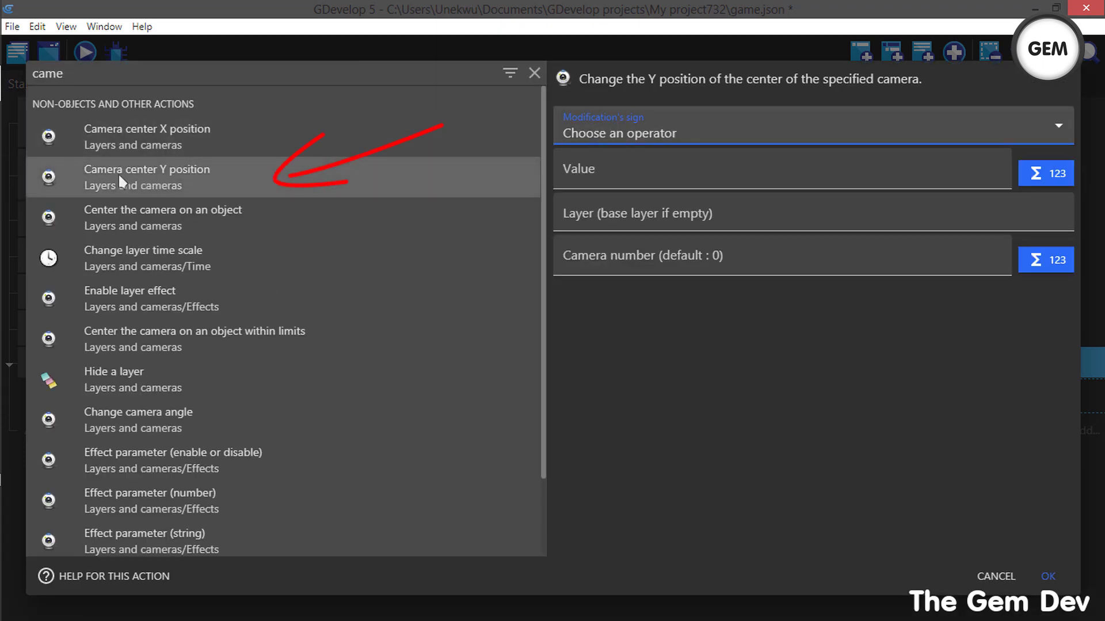
click(589, 119)
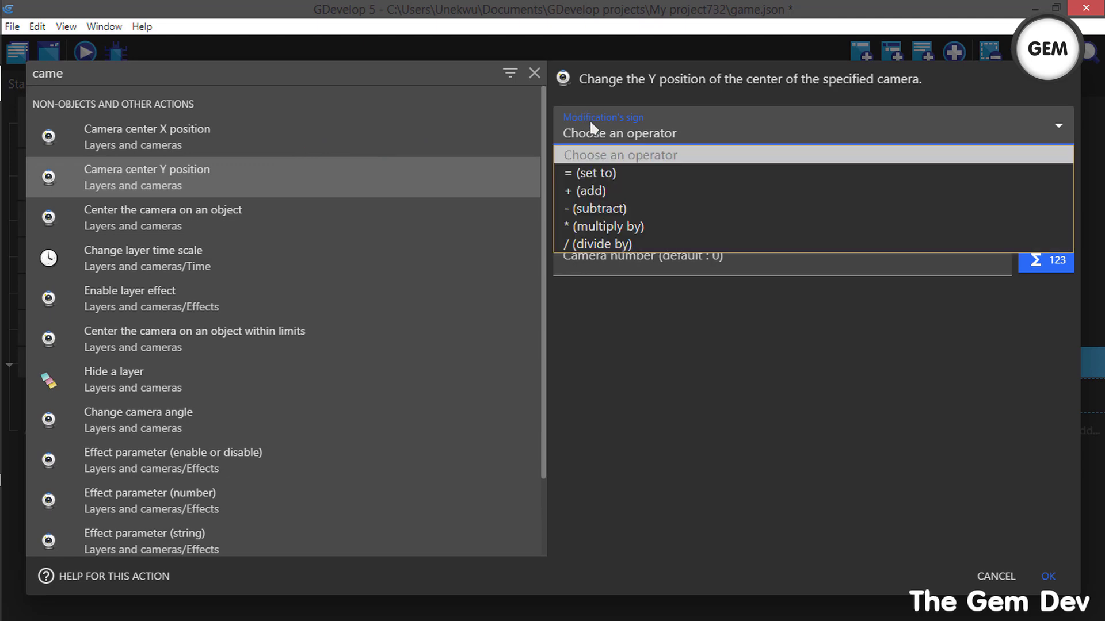
click(590, 173)
Step: Set the camera center Y position to lerp(CameraY(), Player.Y(), 0.05) and confirm the action
click(630, 183)
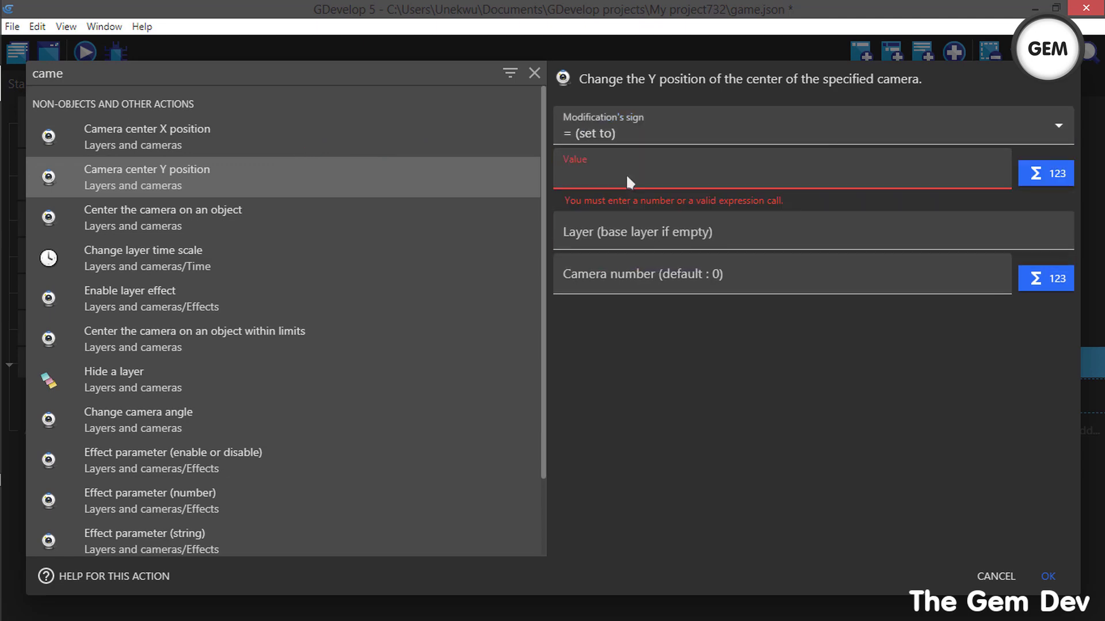
text(ler)
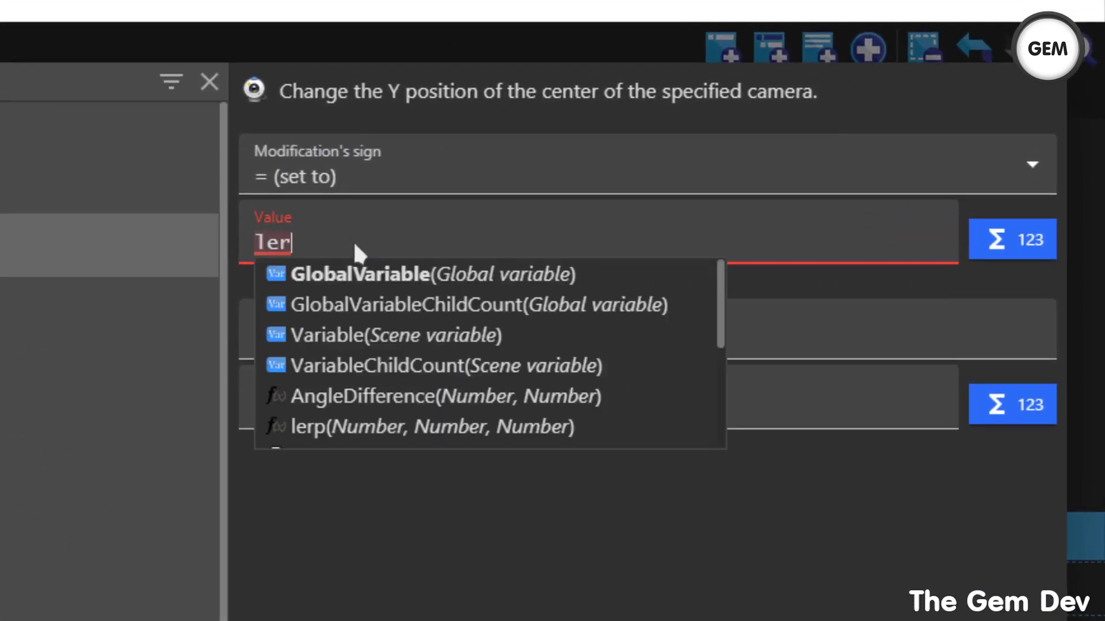
text(p()
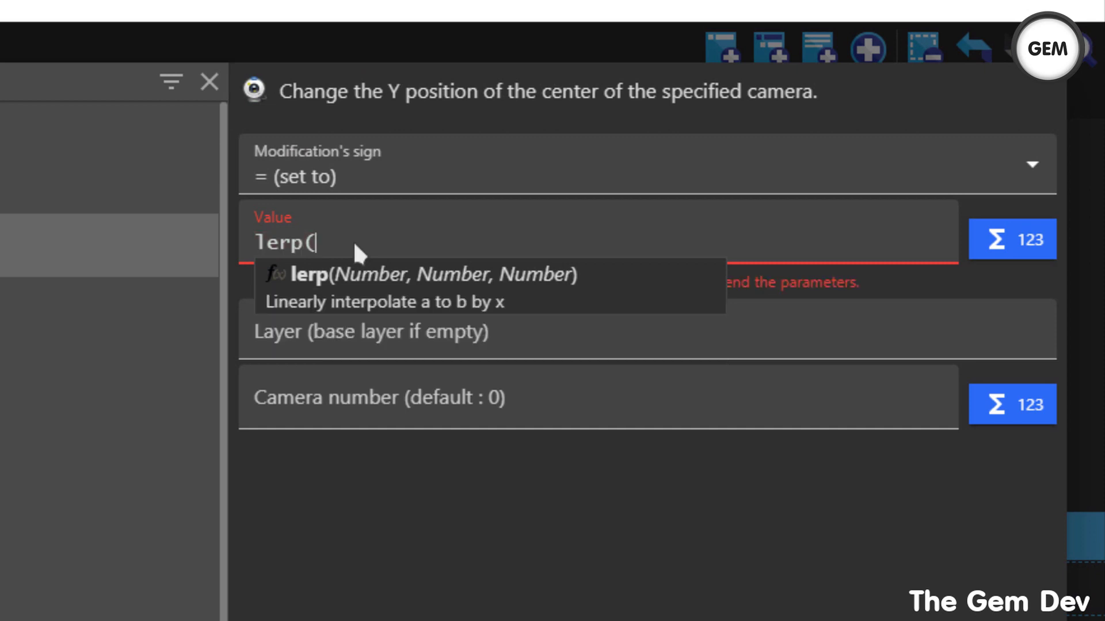
text(cam)
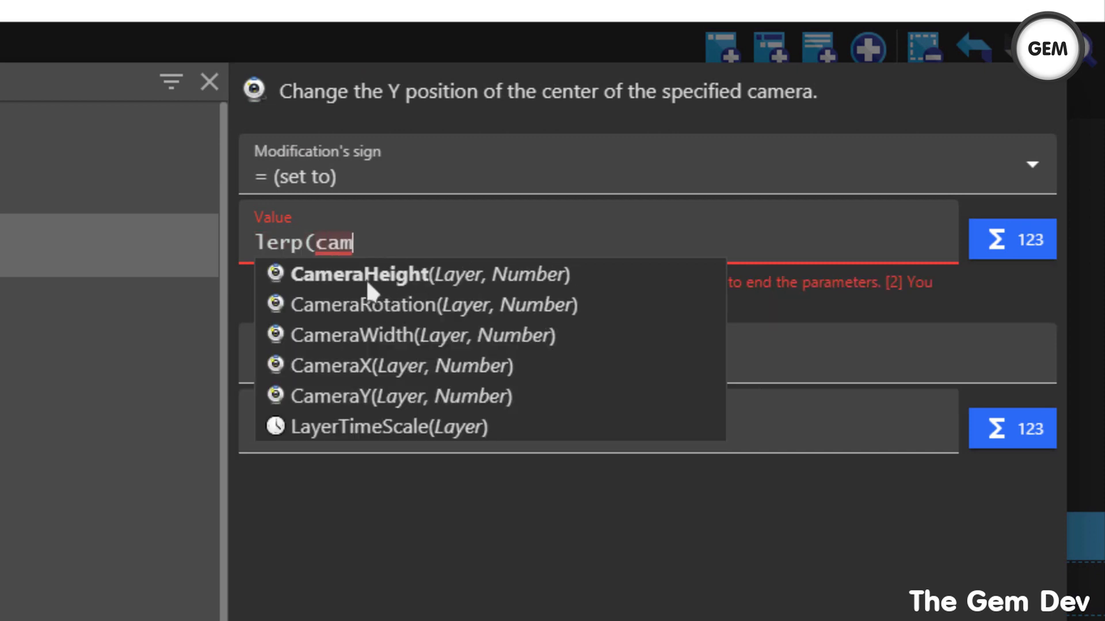
text(er)
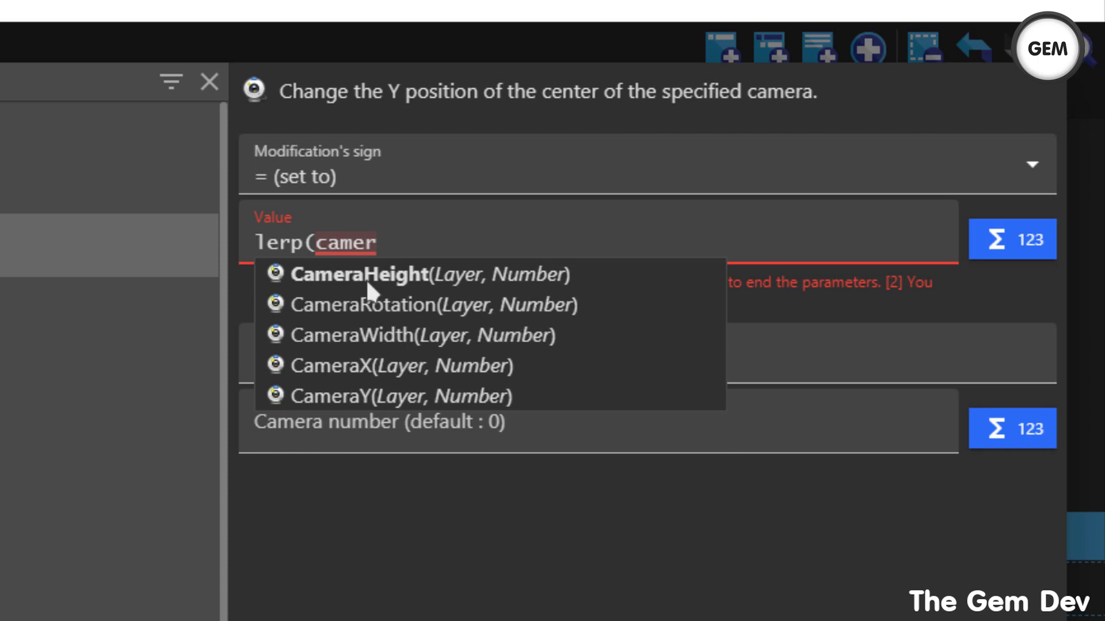
click(396, 395)
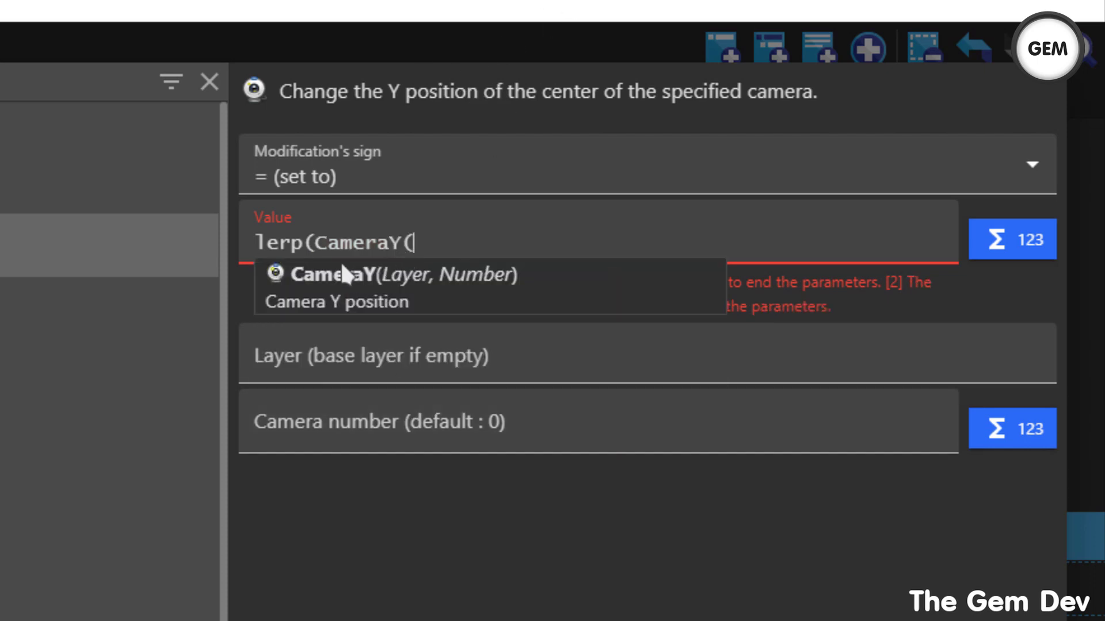
text(),)
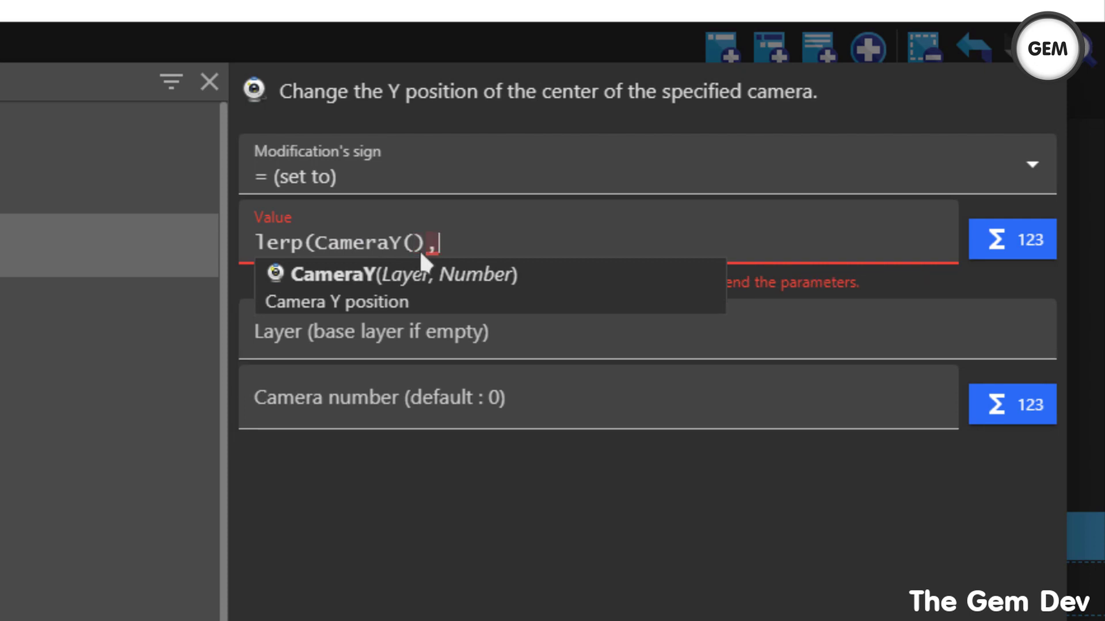
text( Player)
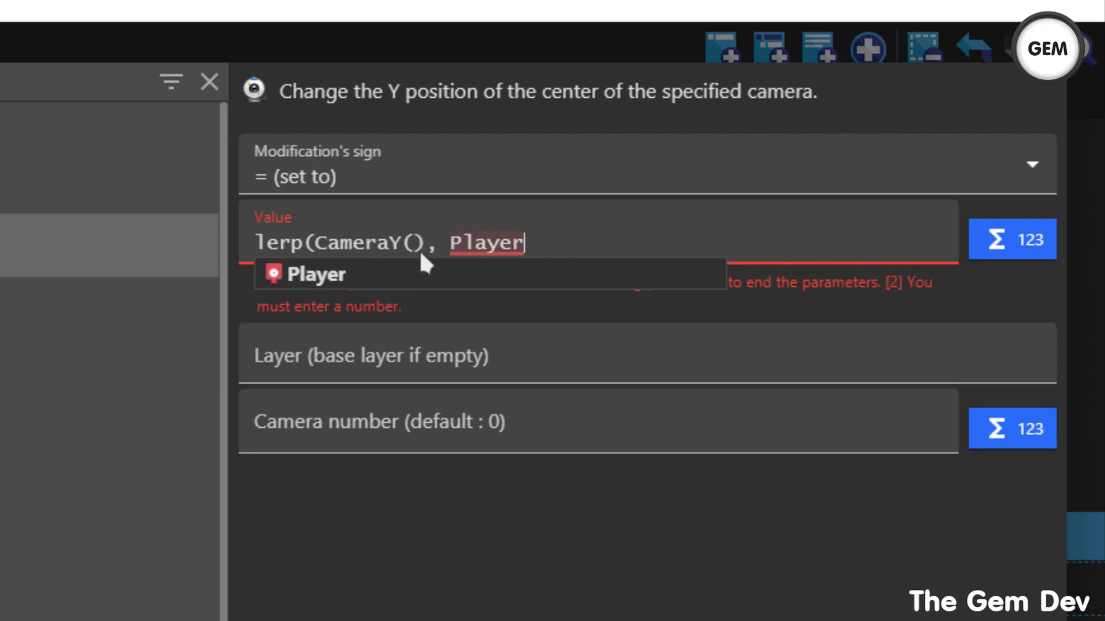
text(.Y)
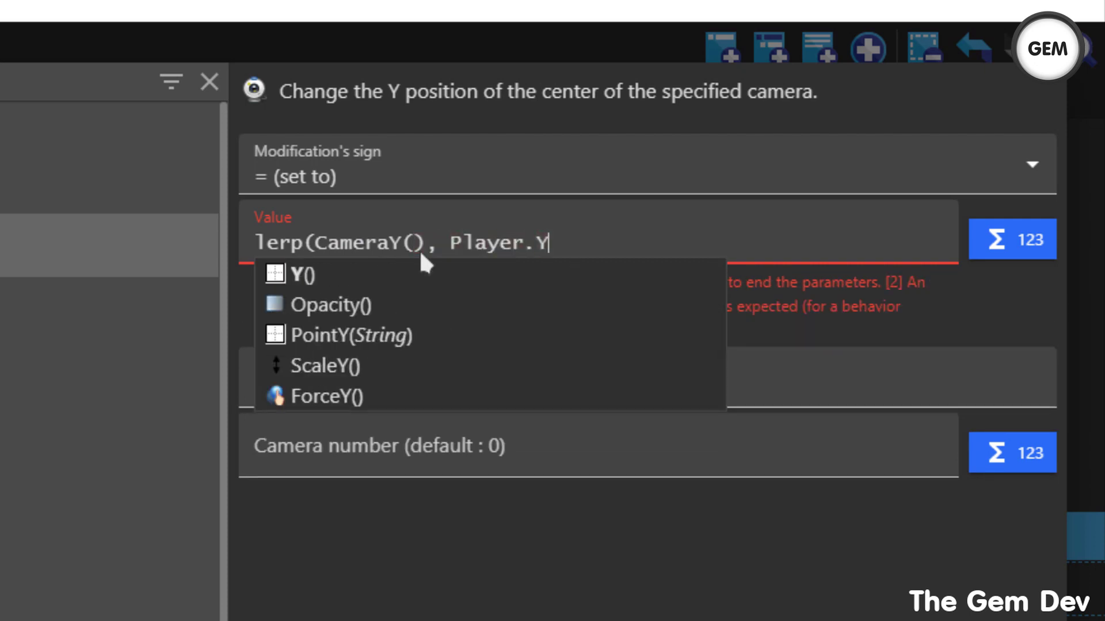
key(Return)
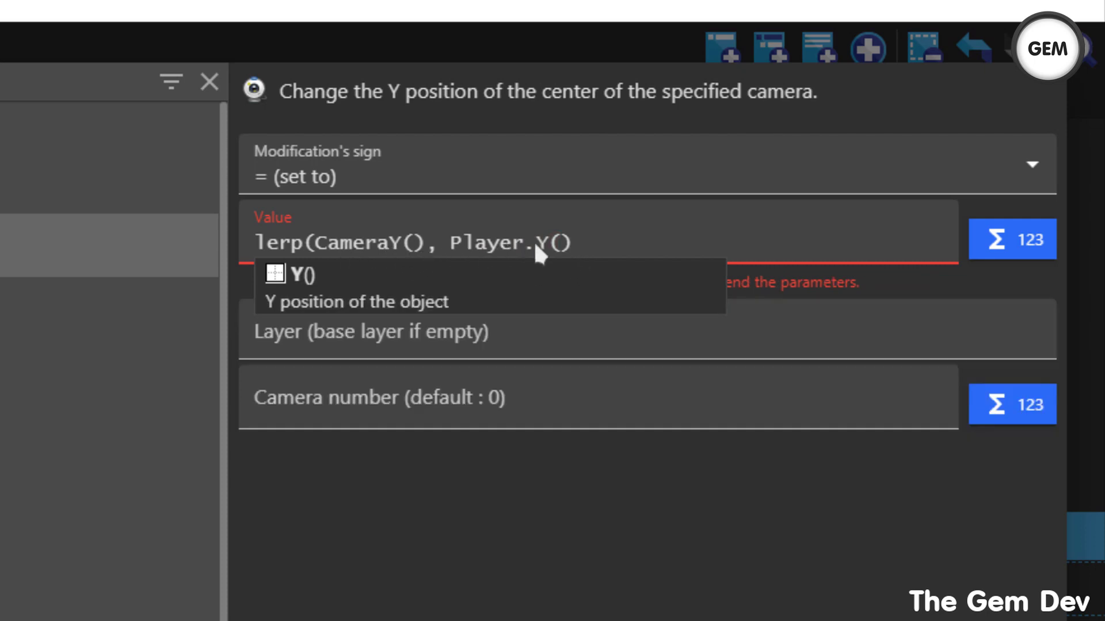
text(, 0)
text(.)
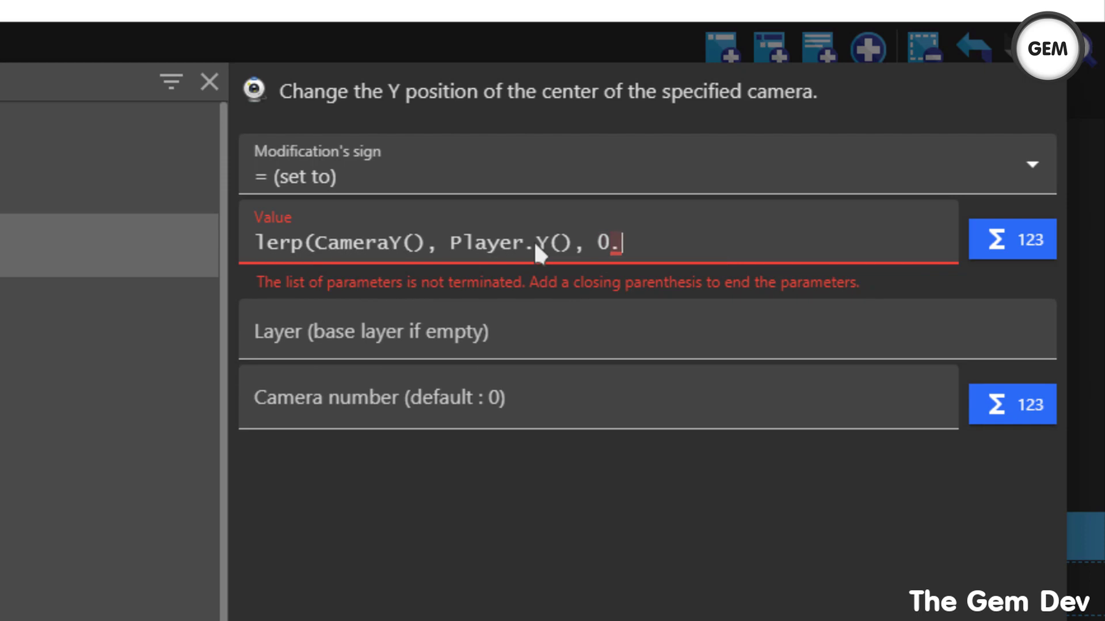
text(05))
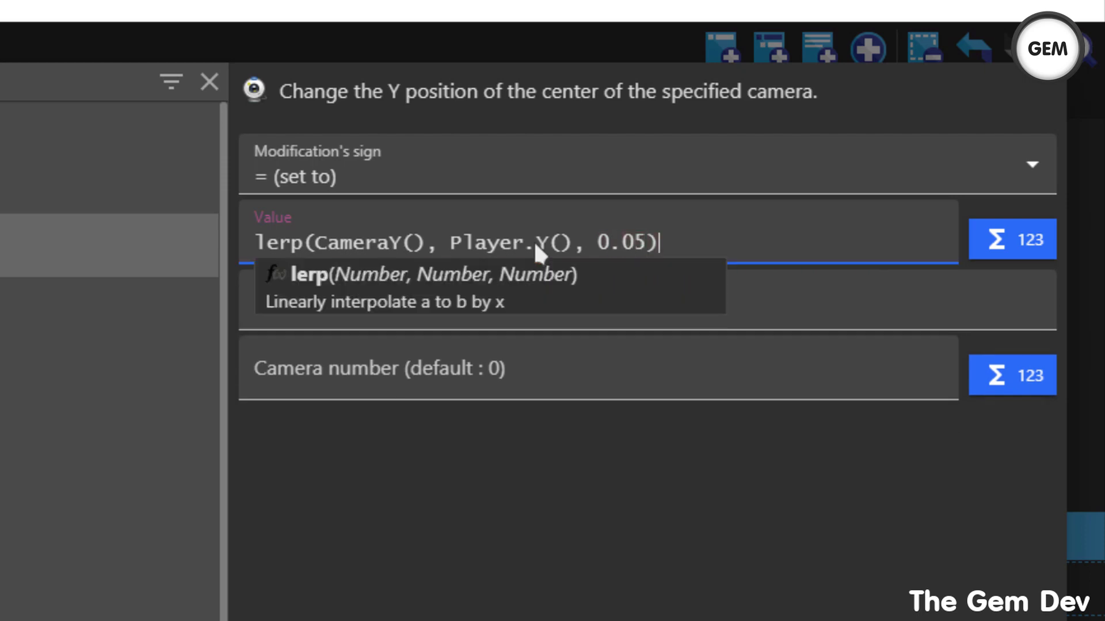
click(730, 522)
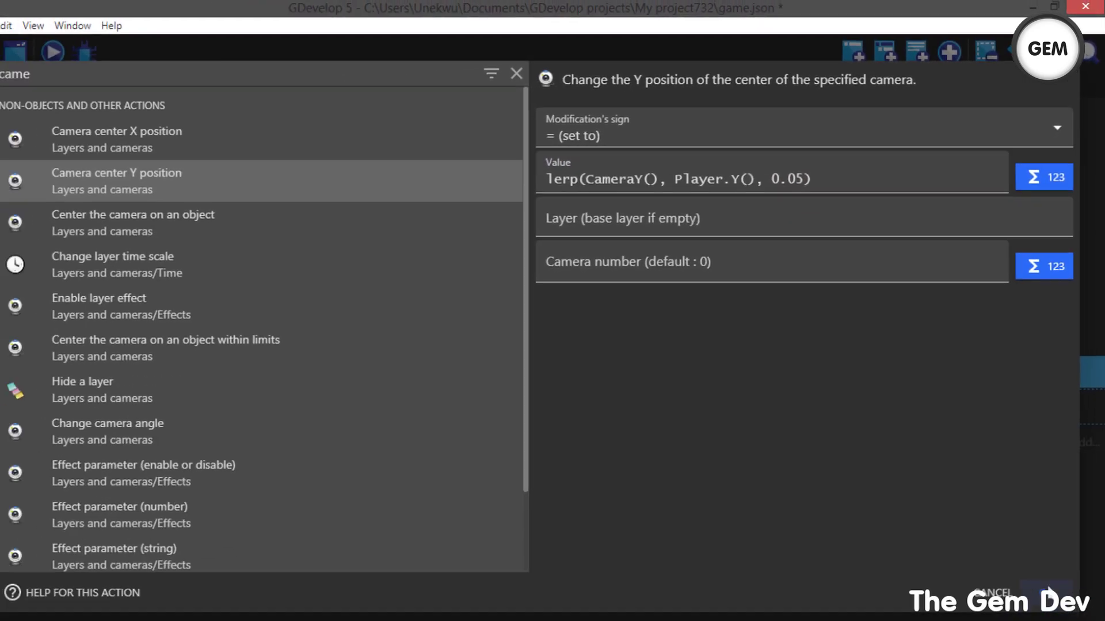
key(Return)
Step: Test the camera's vertical follow in a preview by walking the Player both ways and jumping
click(91, 51)
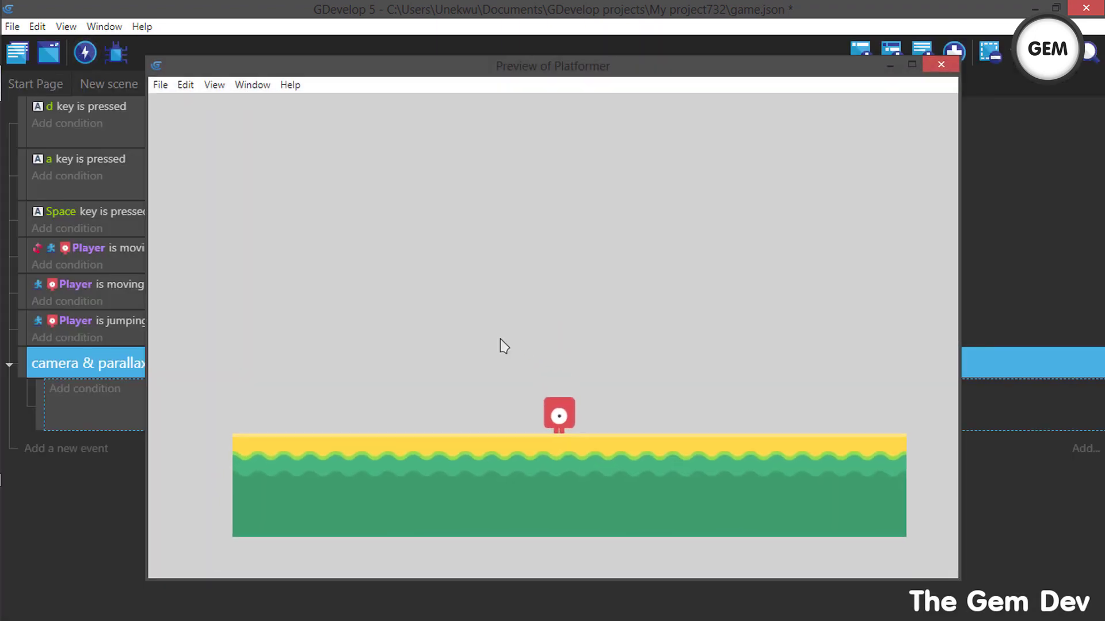
key(d)
key(space)
key(space)
key(a)
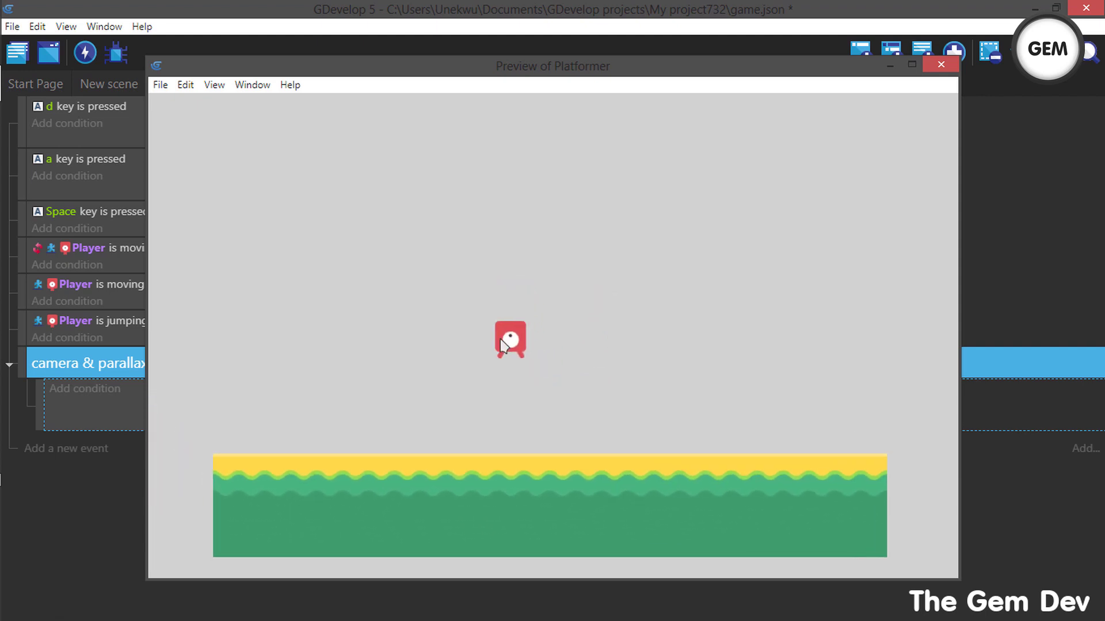
key(space)
key(d)
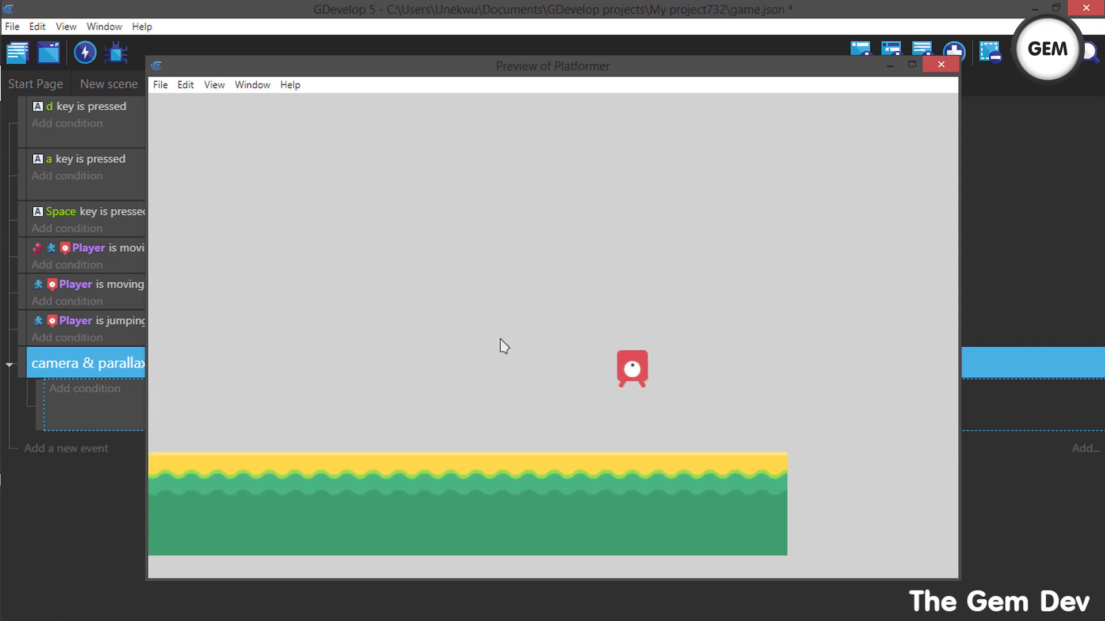
key(a)
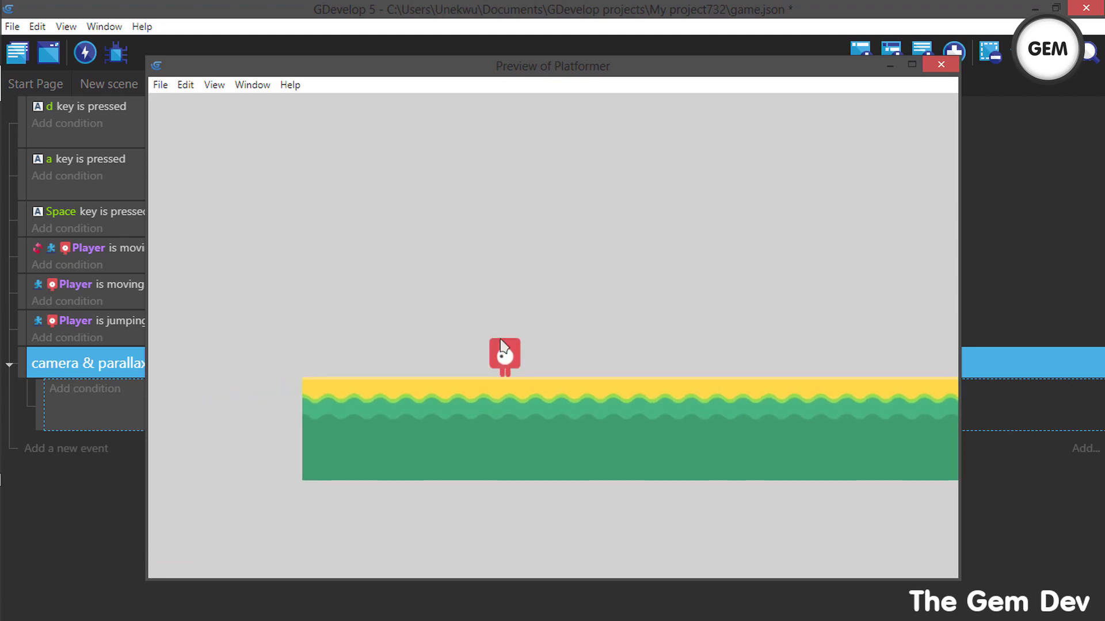
key(d)
key(a)
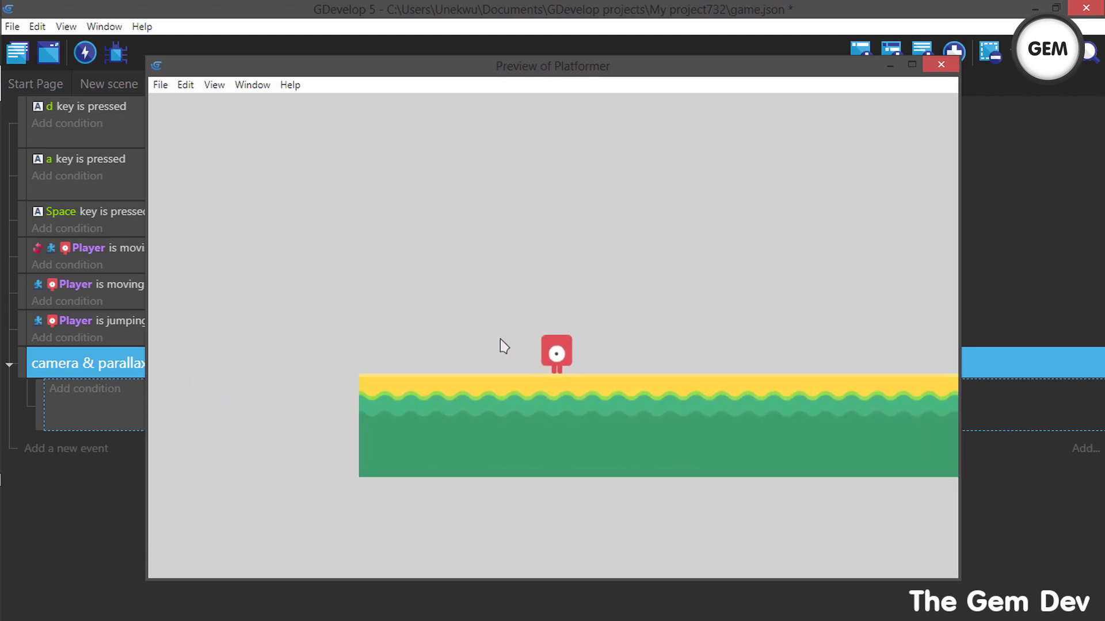
key(d)
key(space)
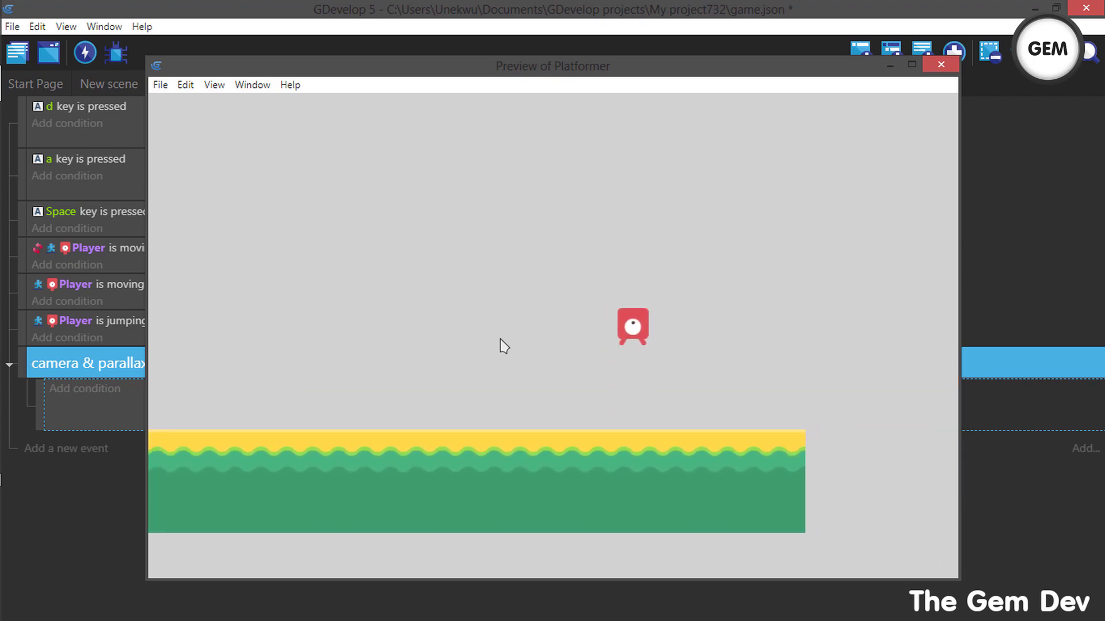
key(a)
key(a)
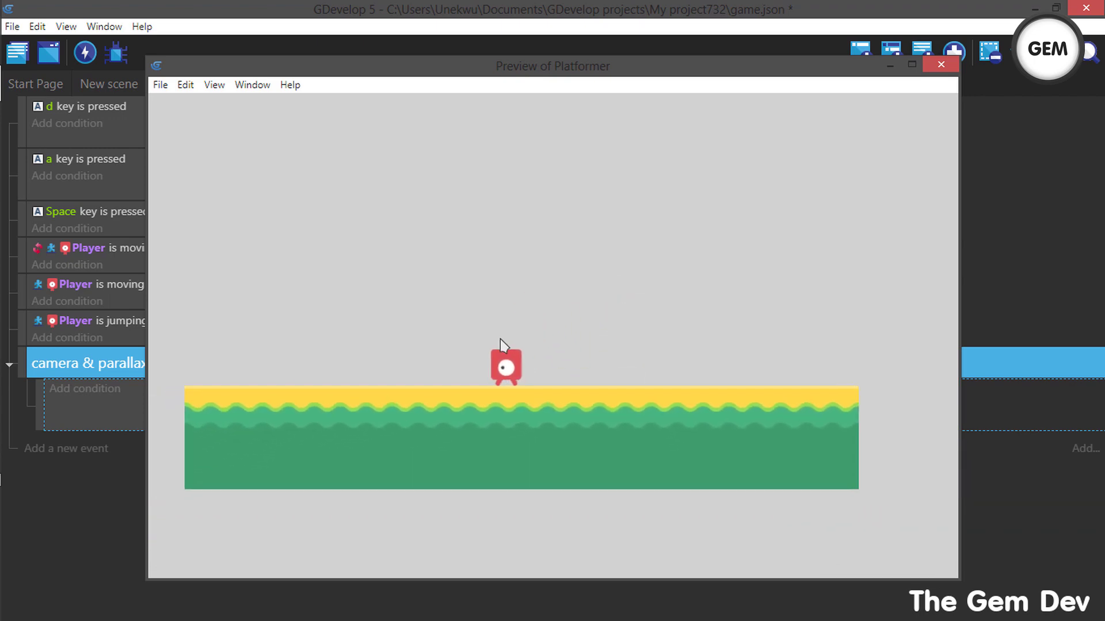
key(space)
key(d)
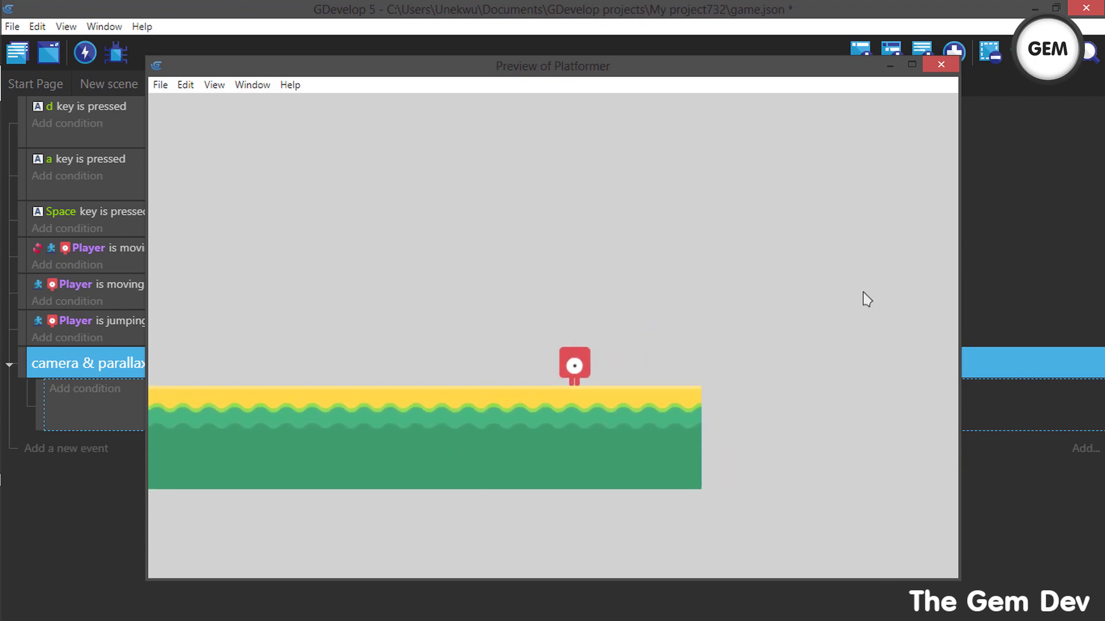
click(941, 65)
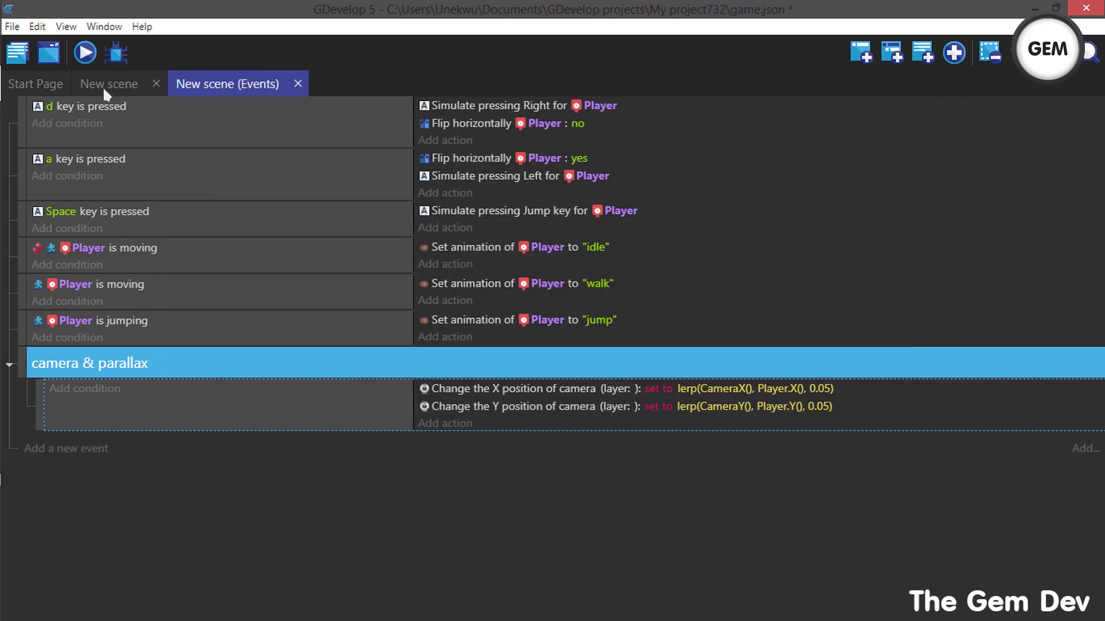
Step: Add a Tiled Sprite object to the scene using the set4_background image, copying the file into the project folder
click(105, 90)
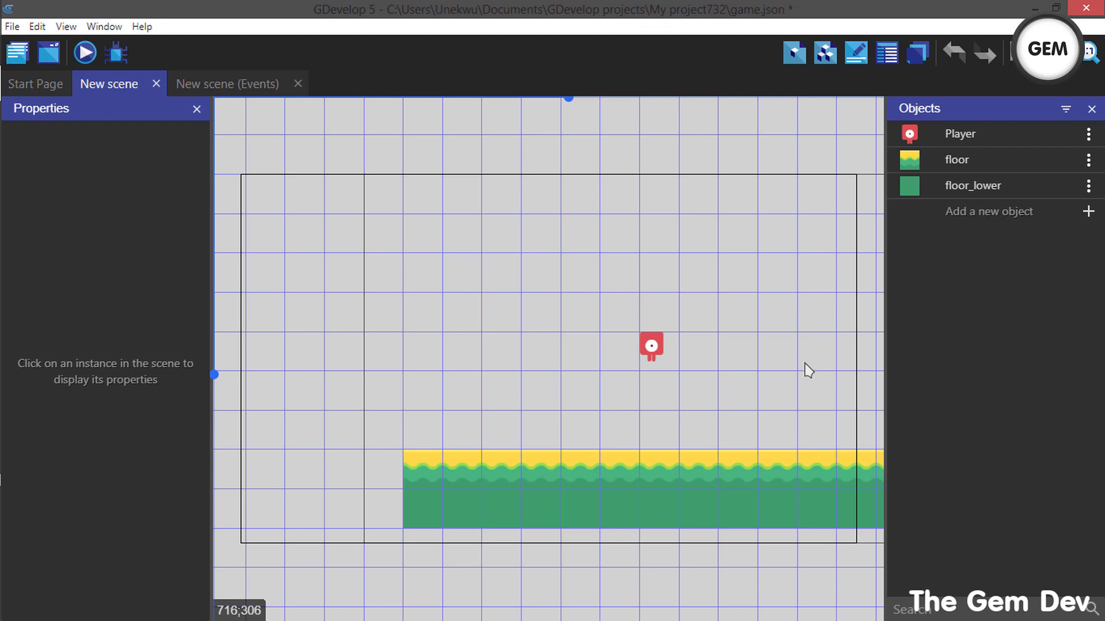
click(979, 211)
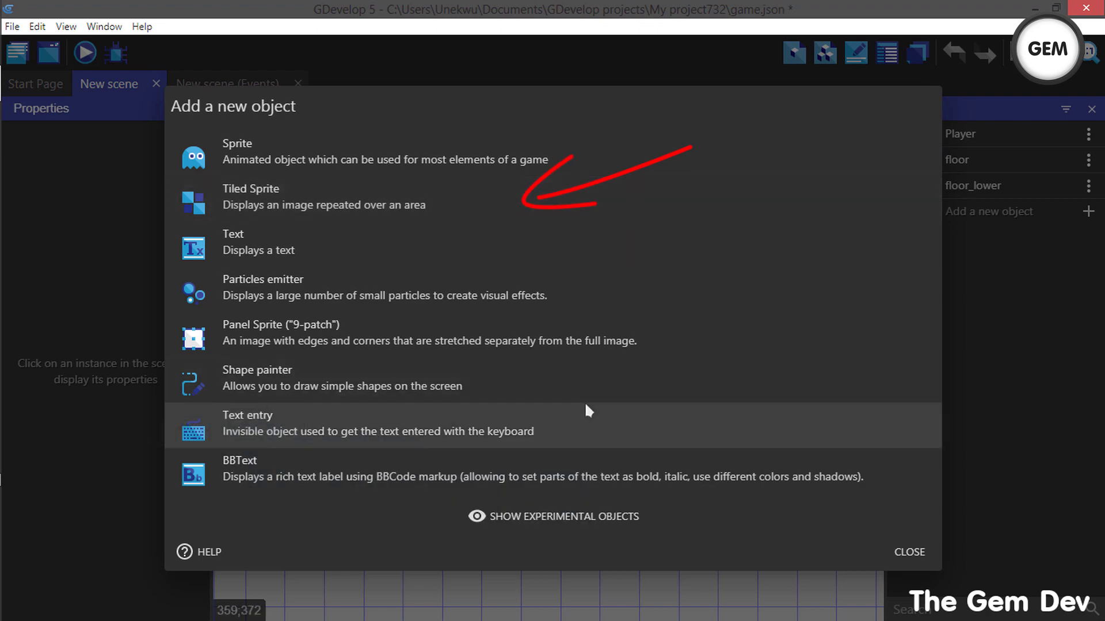
click(275, 199)
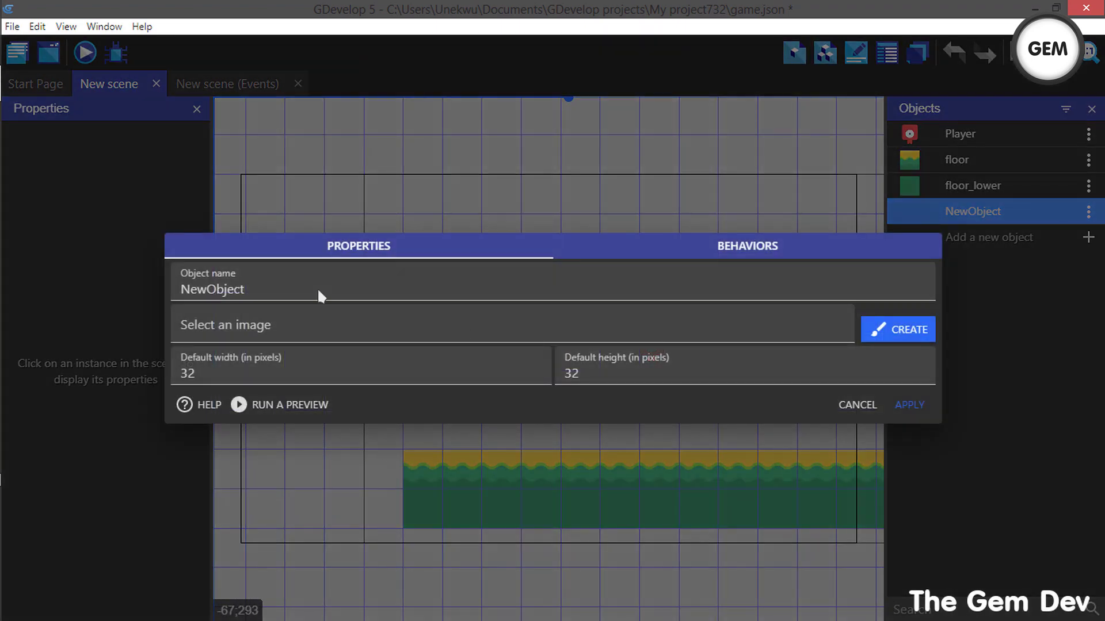
click(442, 323)
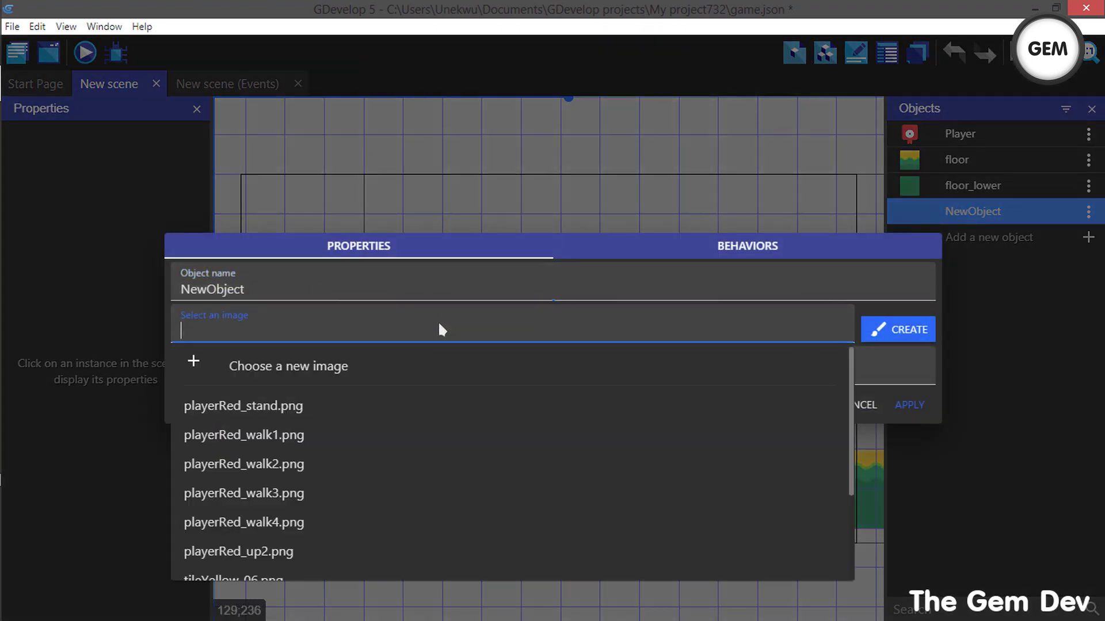
click(261, 370)
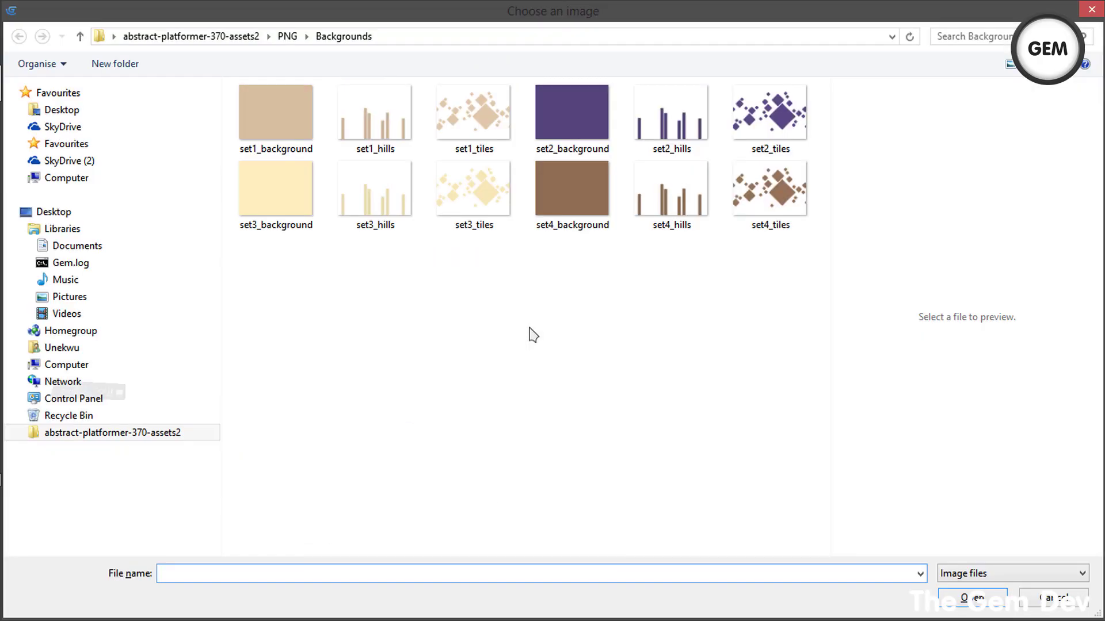
double_click(564, 177)
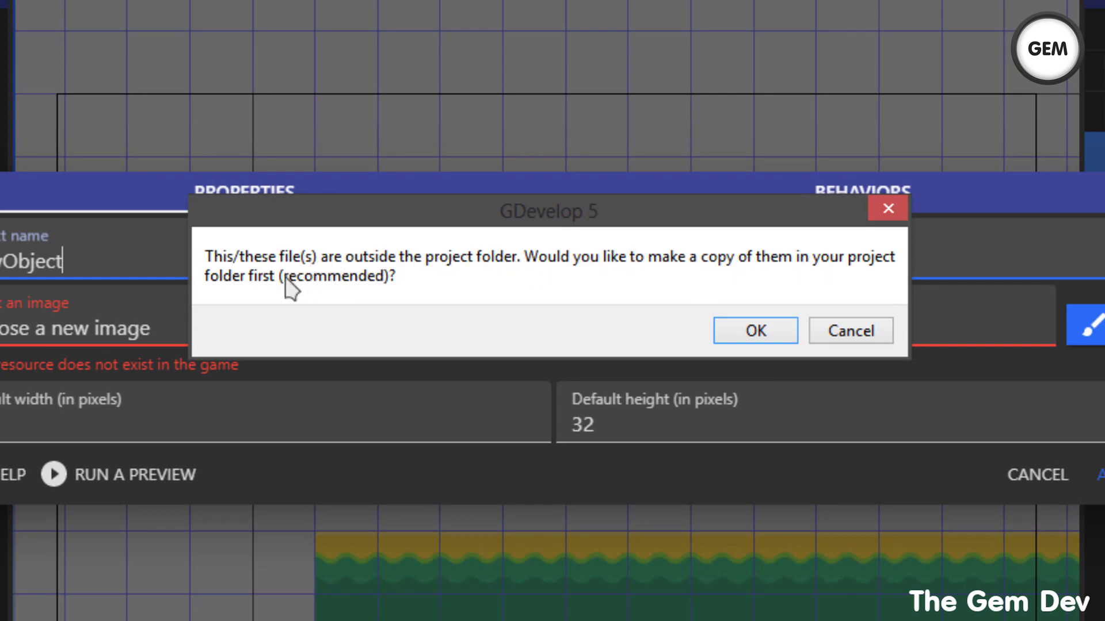
click(755, 337)
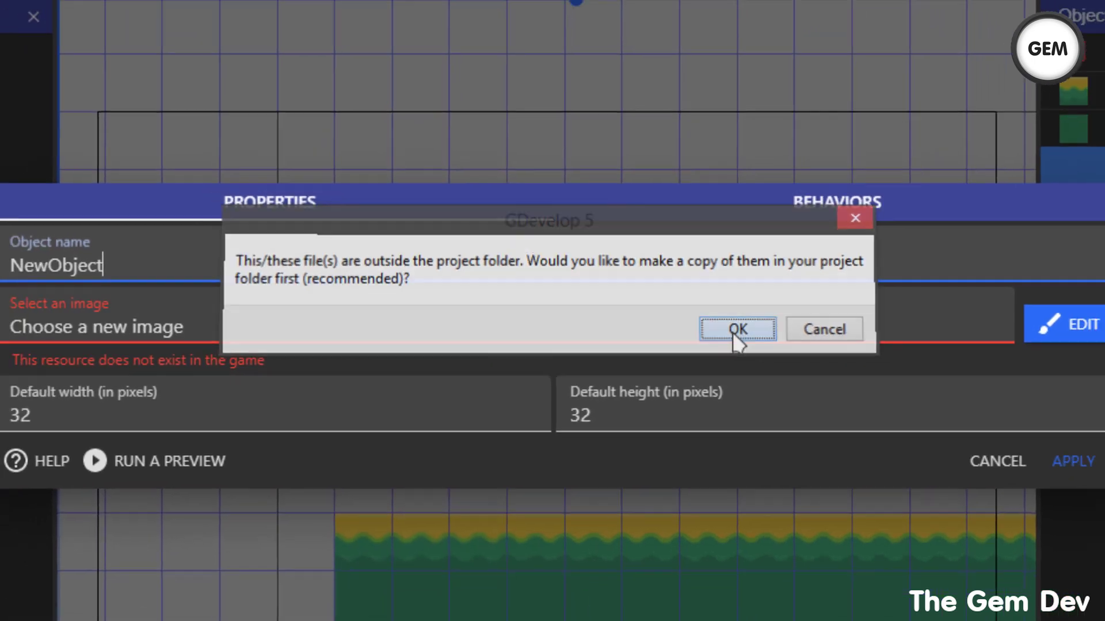
click(750, 337)
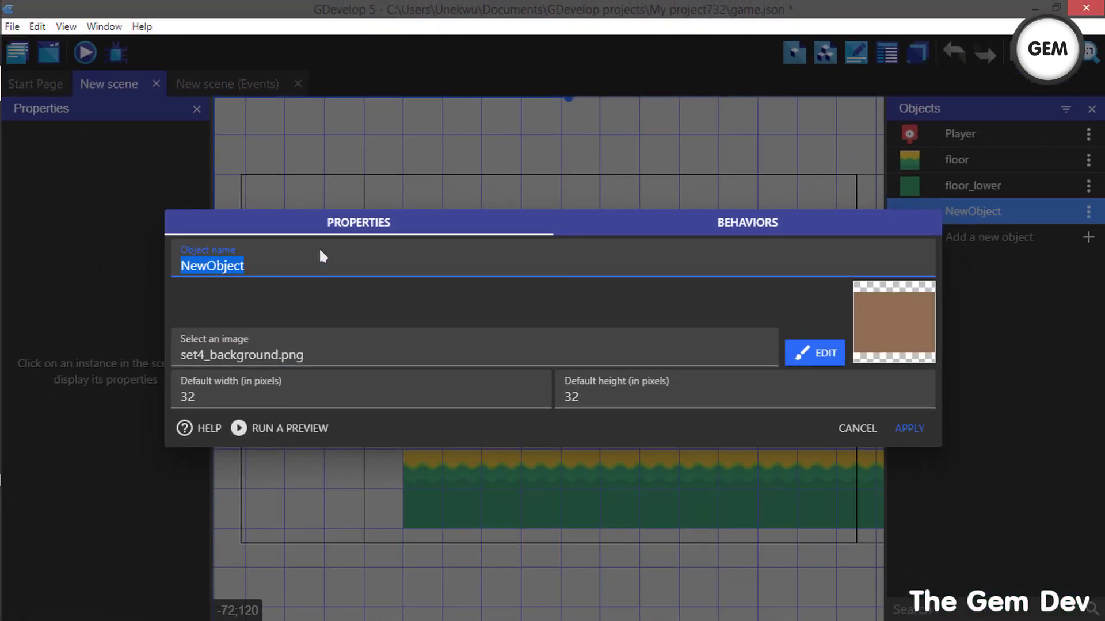
Step: Name the new tiled sprite background and apply its properties
key(BackSpace)
text(ba)
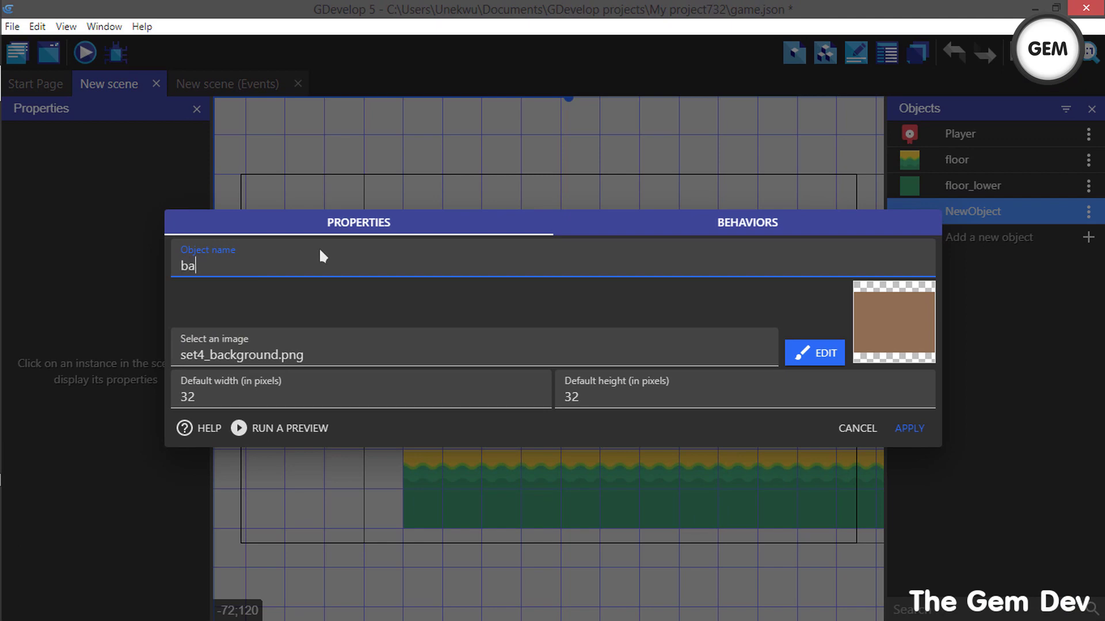
text(ckground)
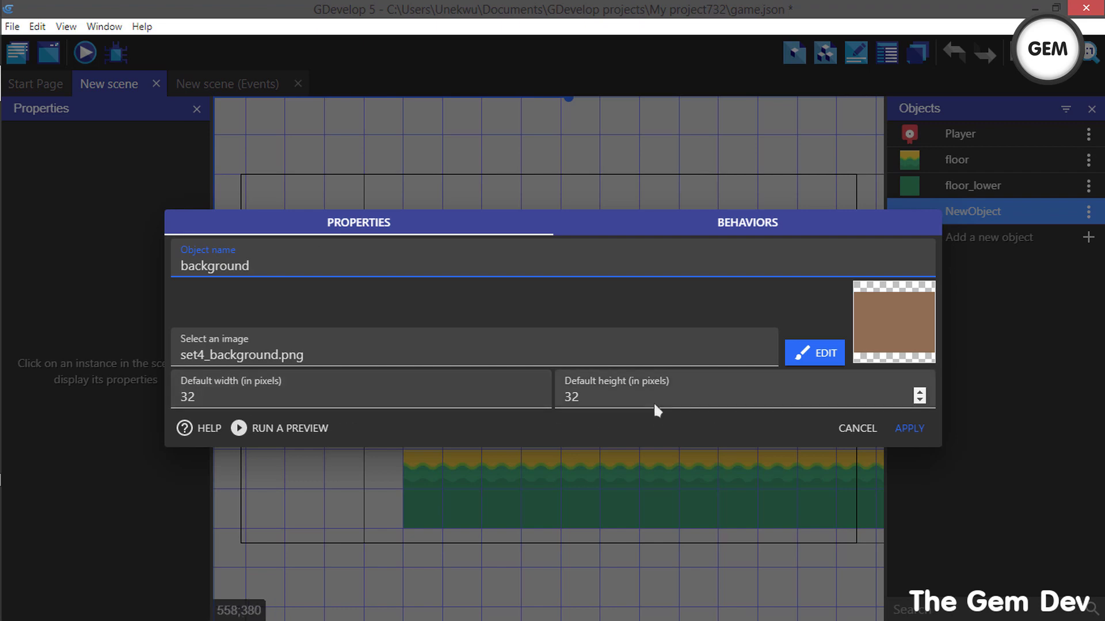
click(905, 427)
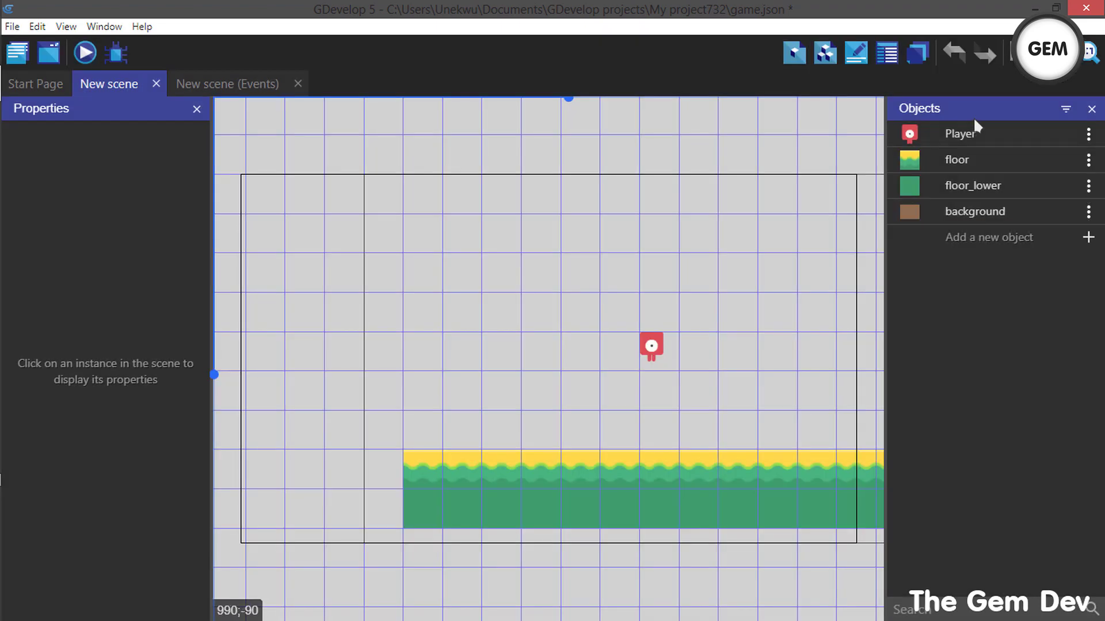
Step: Place a background instance at X 0, Y 0 in the scene and enlarge it to about 704 by 384 pixels
drag(937, 210, 386, 193)
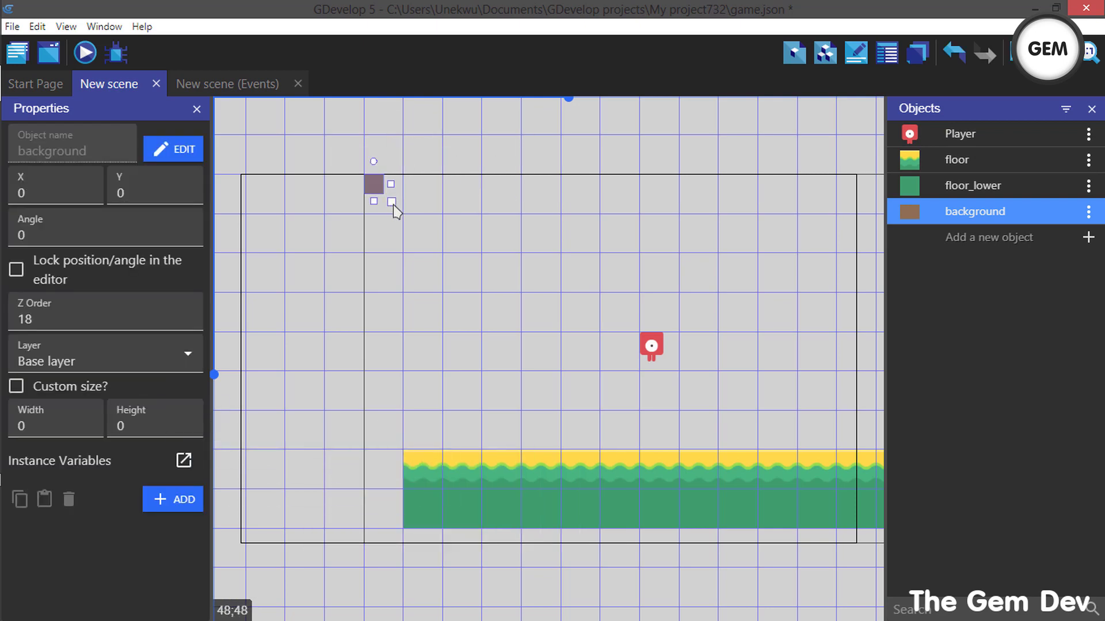
drag(391, 201, 724, 354)
click(835, 442)
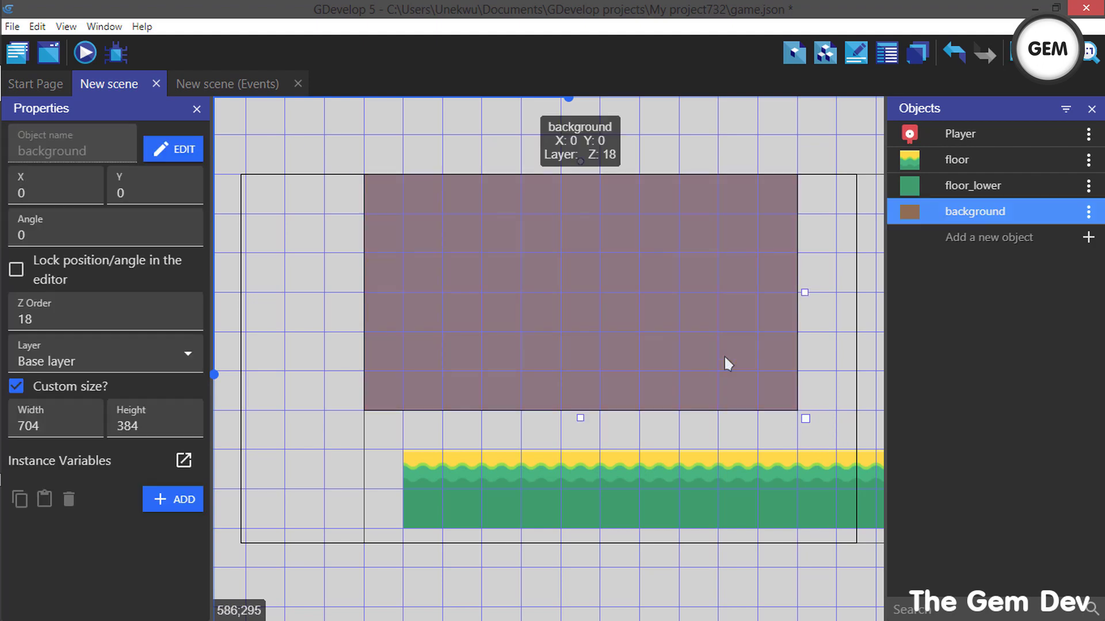
Step: Enlarge the background instance to 768 by 576 pixels
drag(805, 420, 858, 541)
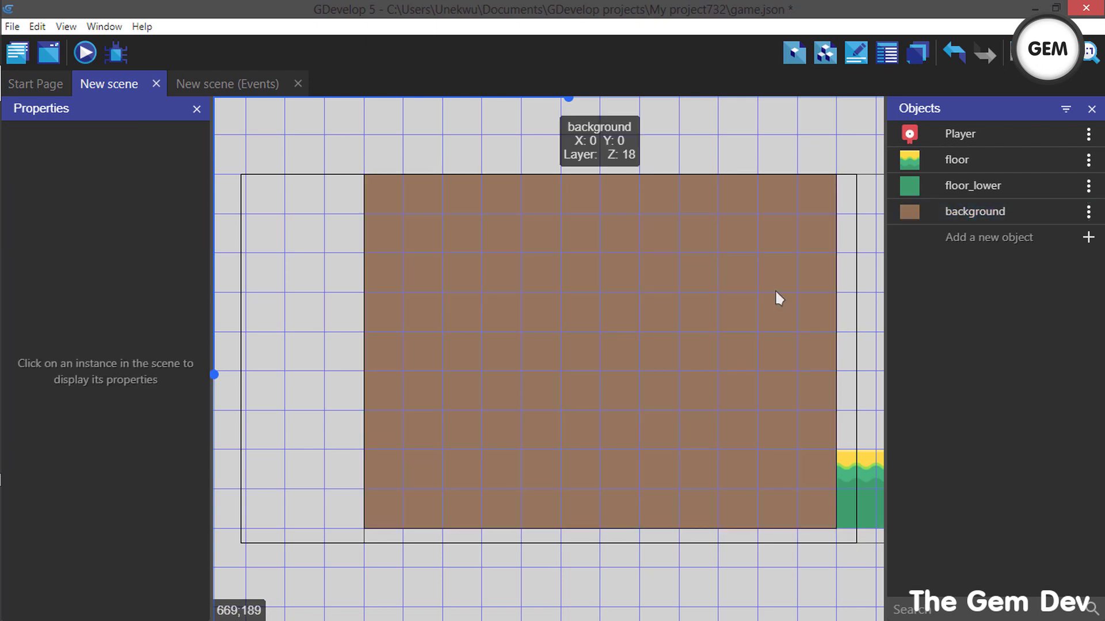
click(775, 289)
Step: Add a Tiled Sprite object using the set4_hills image, copying the file into the project folder
click(959, 243)
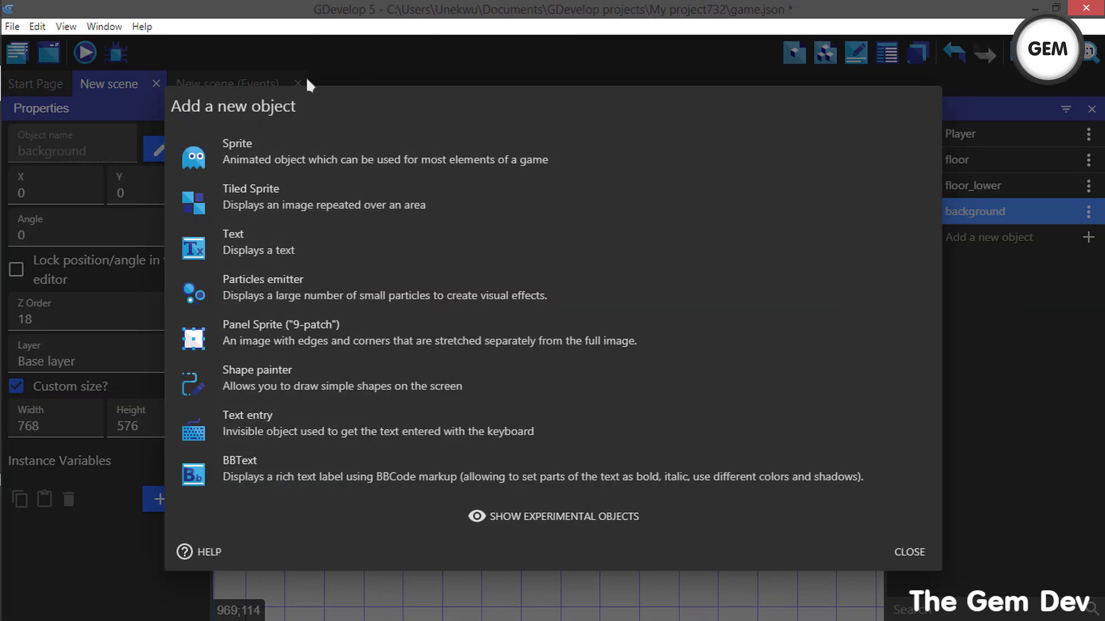
click(276, 193)
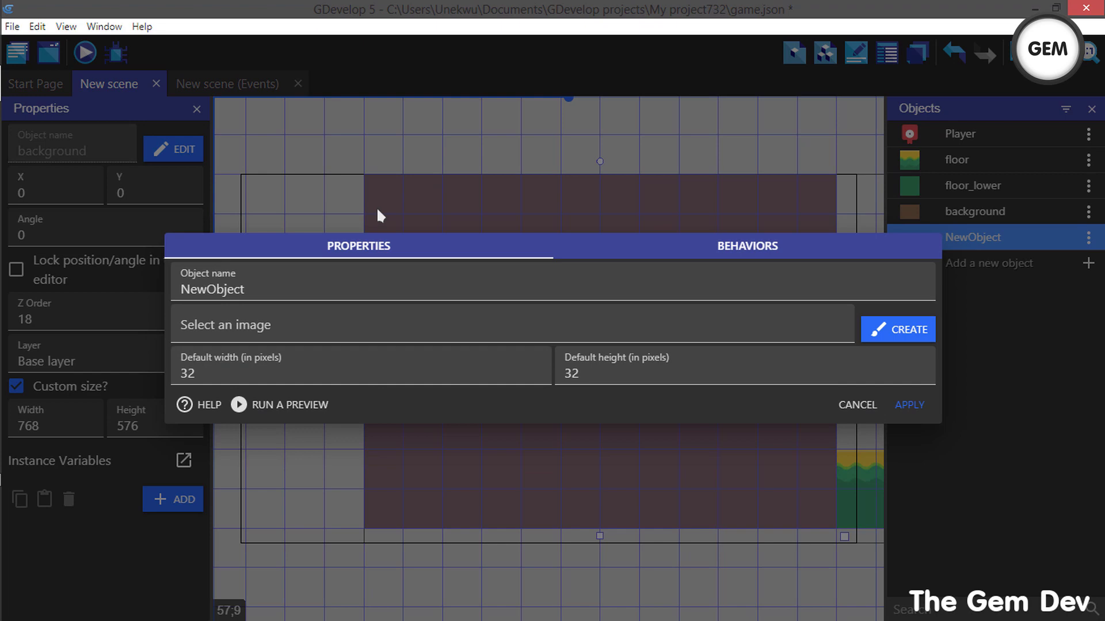
double_click(365, 296)
click(353, 333)
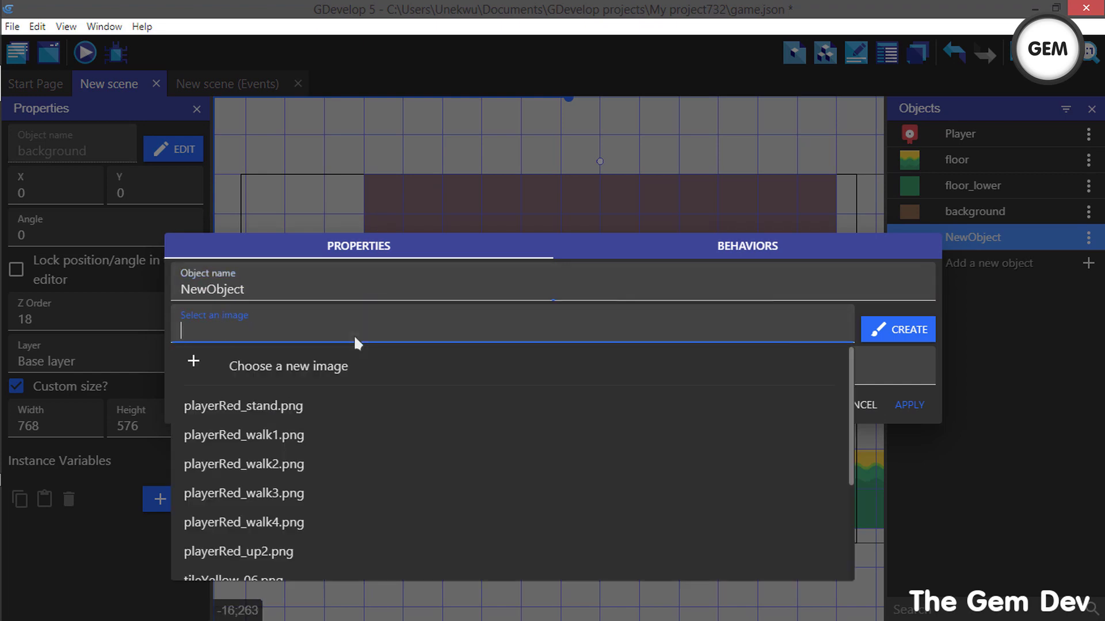
click(346, 368)
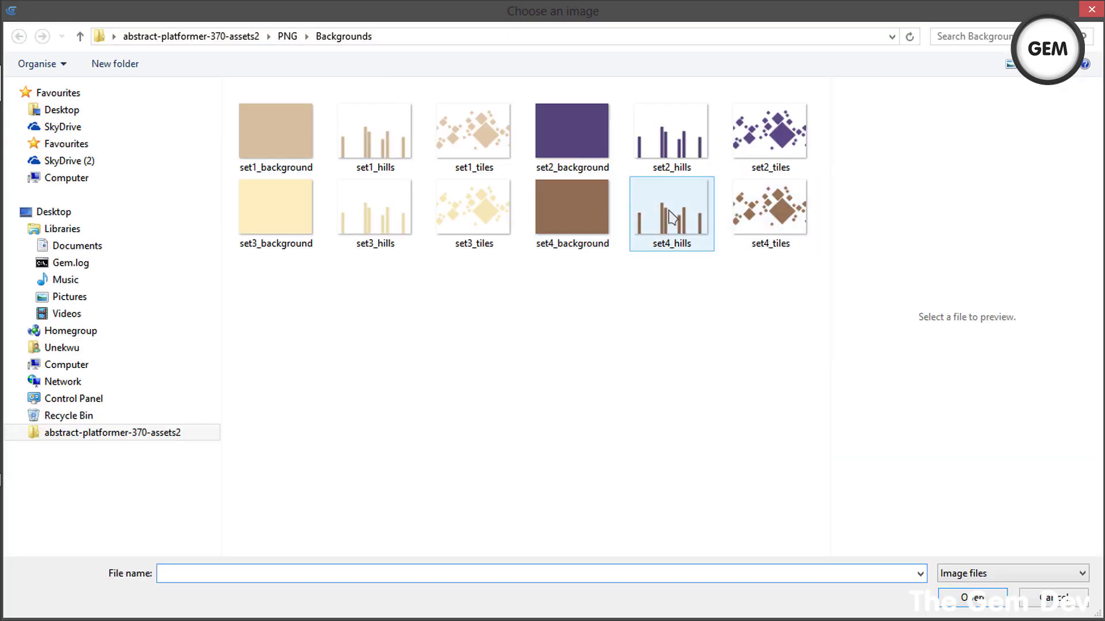
click(656, 225)
double_click(656, 225)
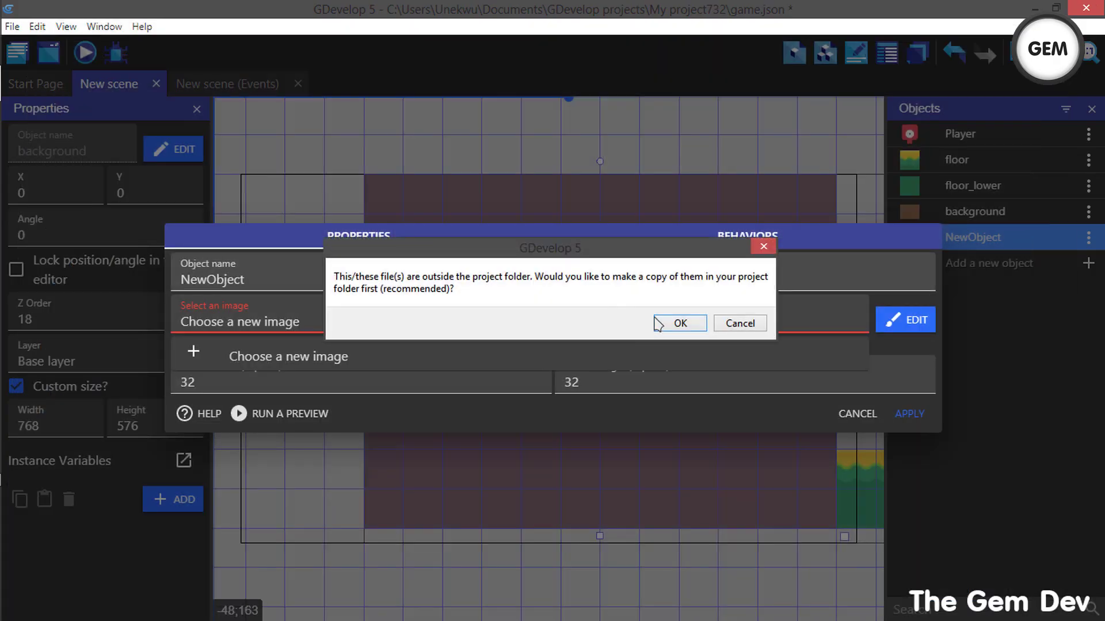
click(659, 323)
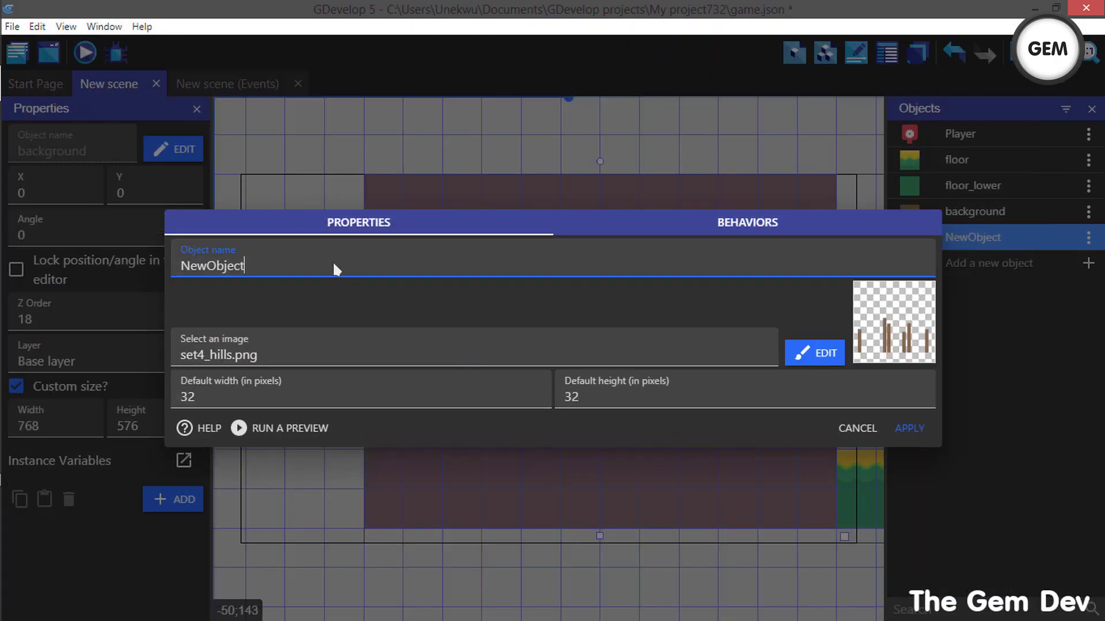
Step: Name the hills tiled sprite middle and apply its properties
key(ctrl+a)
text(middle)
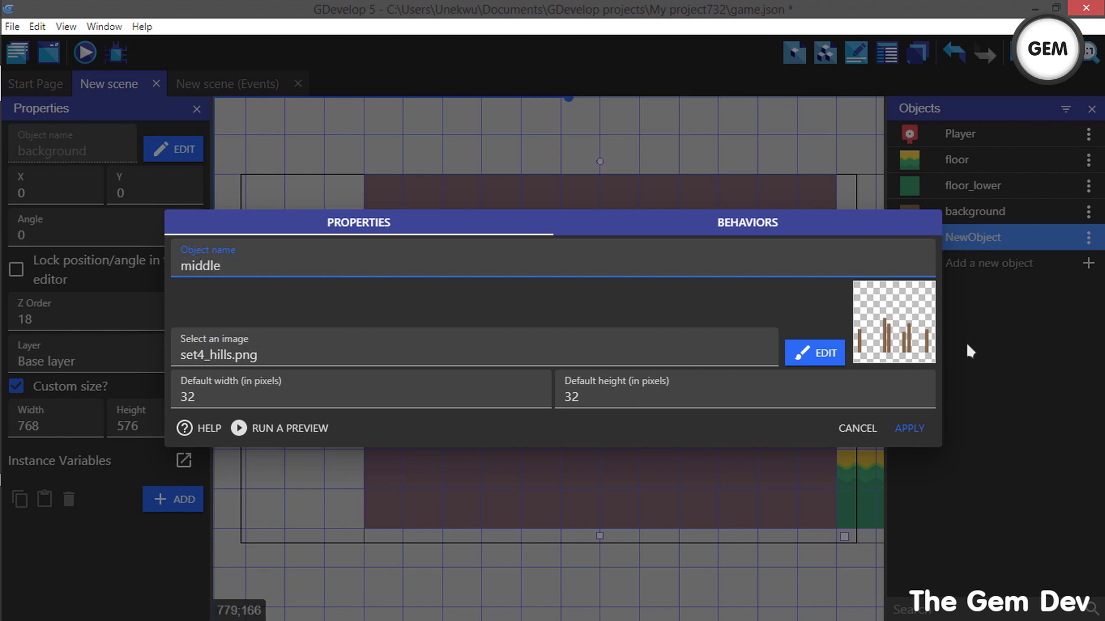
click(903, 418)
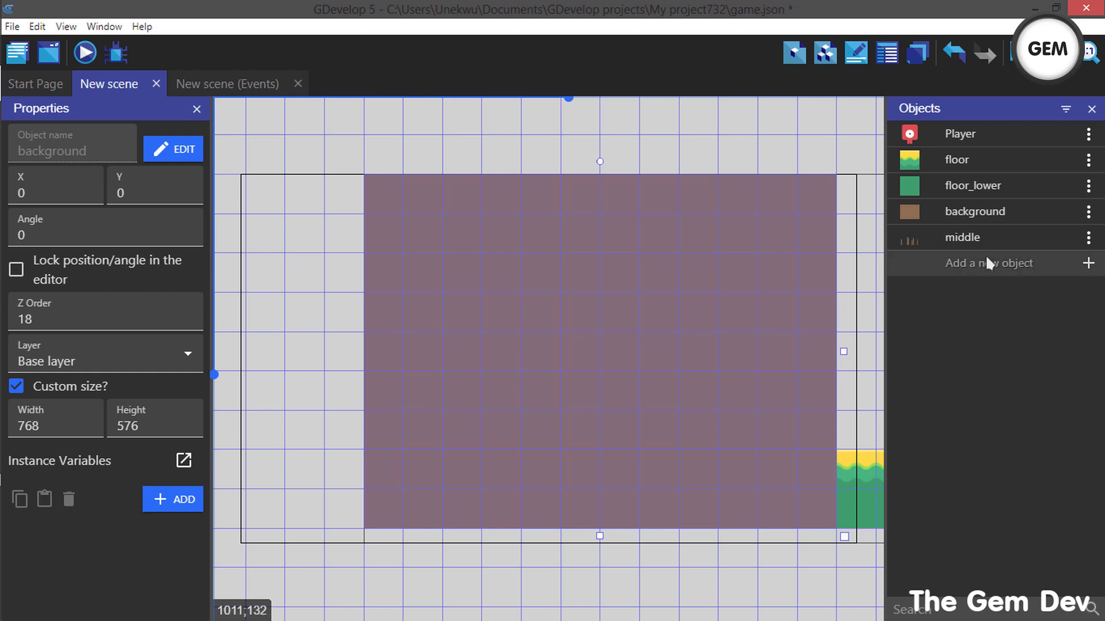
Step: Add another Tiled Sprite object using the set4_tiles image, copying the file into the project folder
click(950, 260)
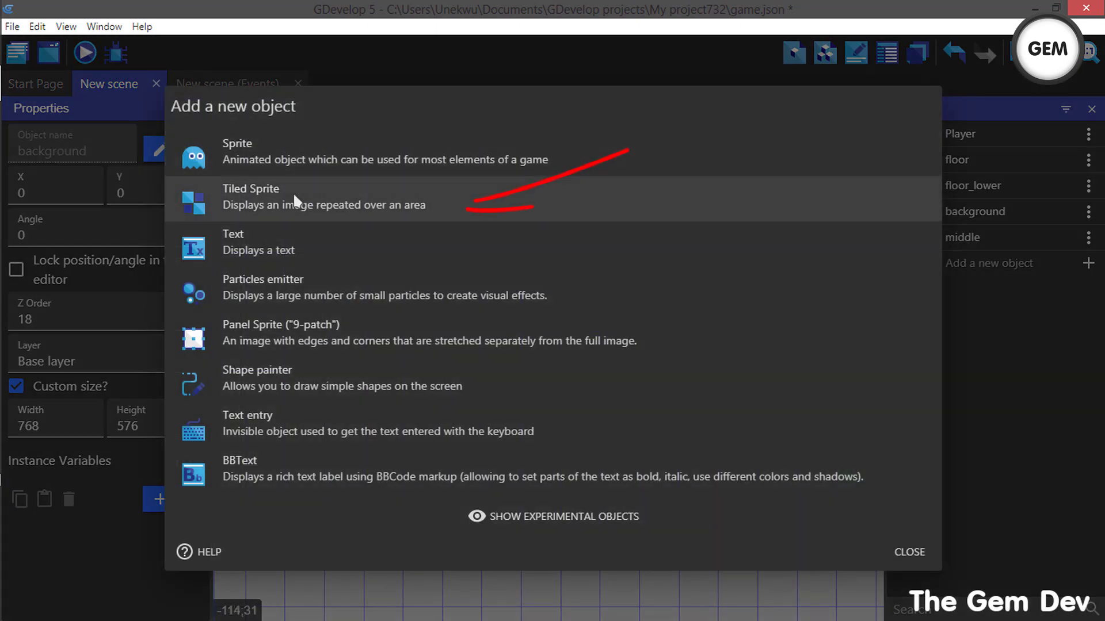
click(472, 164)
click(419, 321)
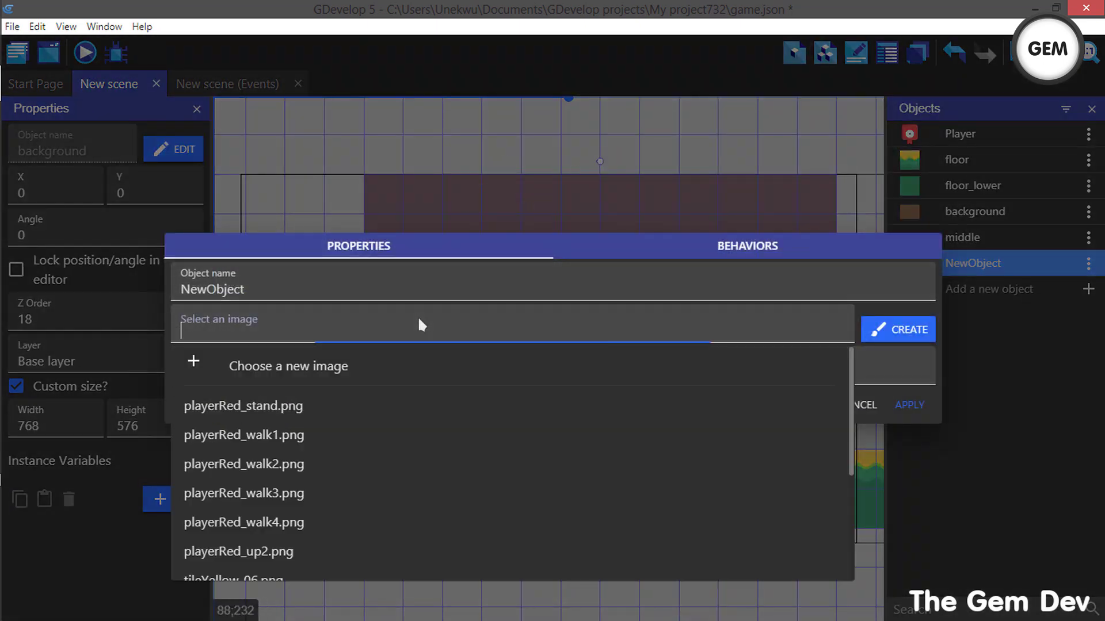
click(305, 374)
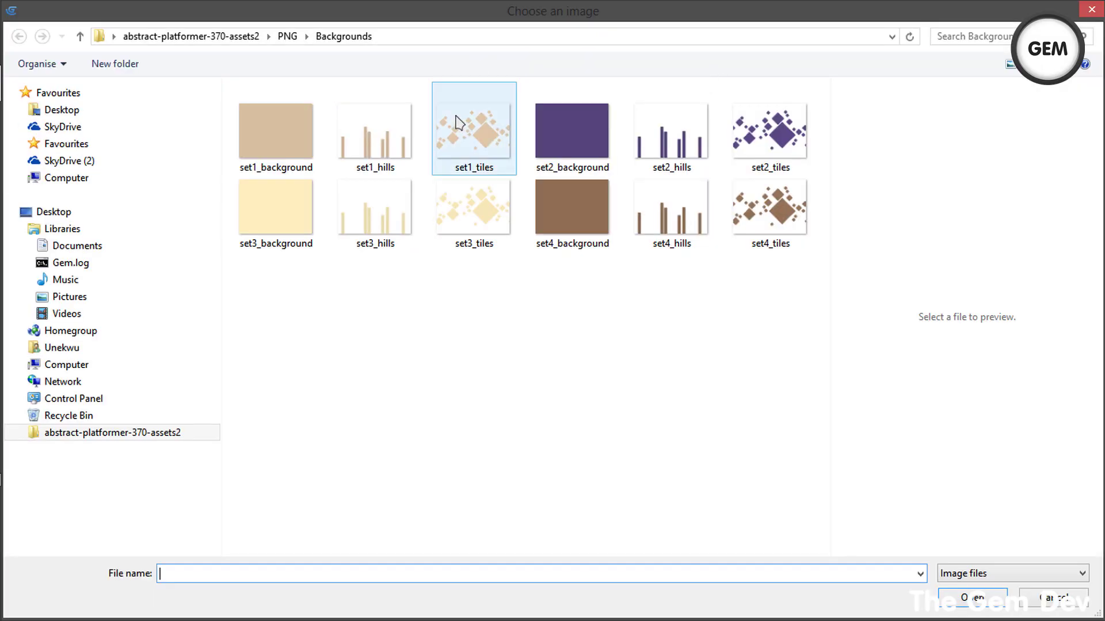
double_click(736, 195)
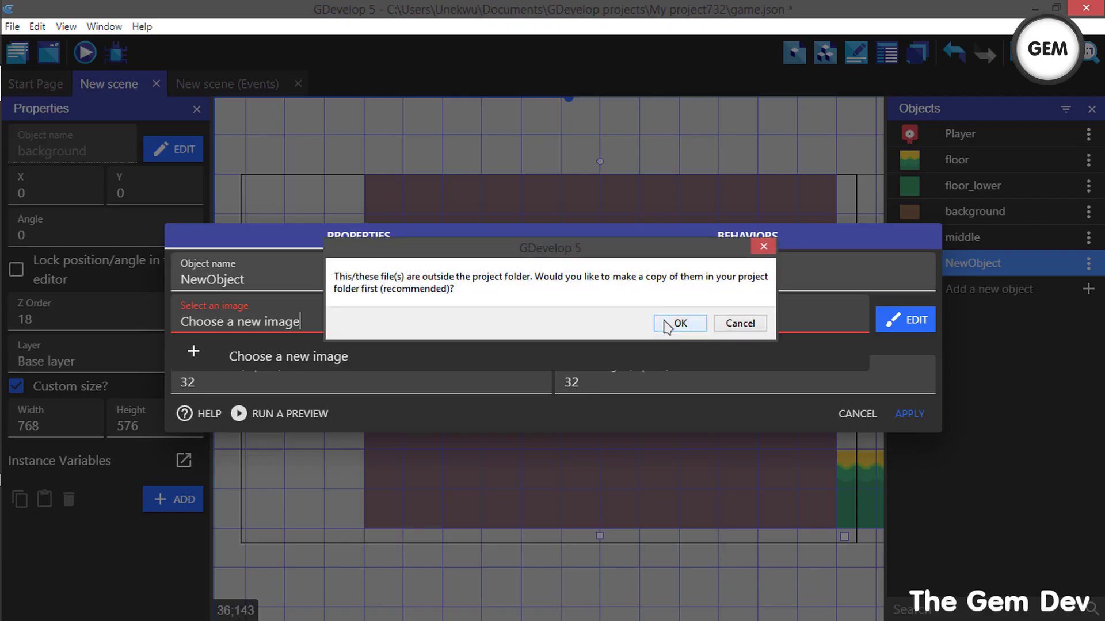
click(668, 326)
Step: Name the set4_tiles tiled sprite foreground and apply its properties
double_click(325, 266)
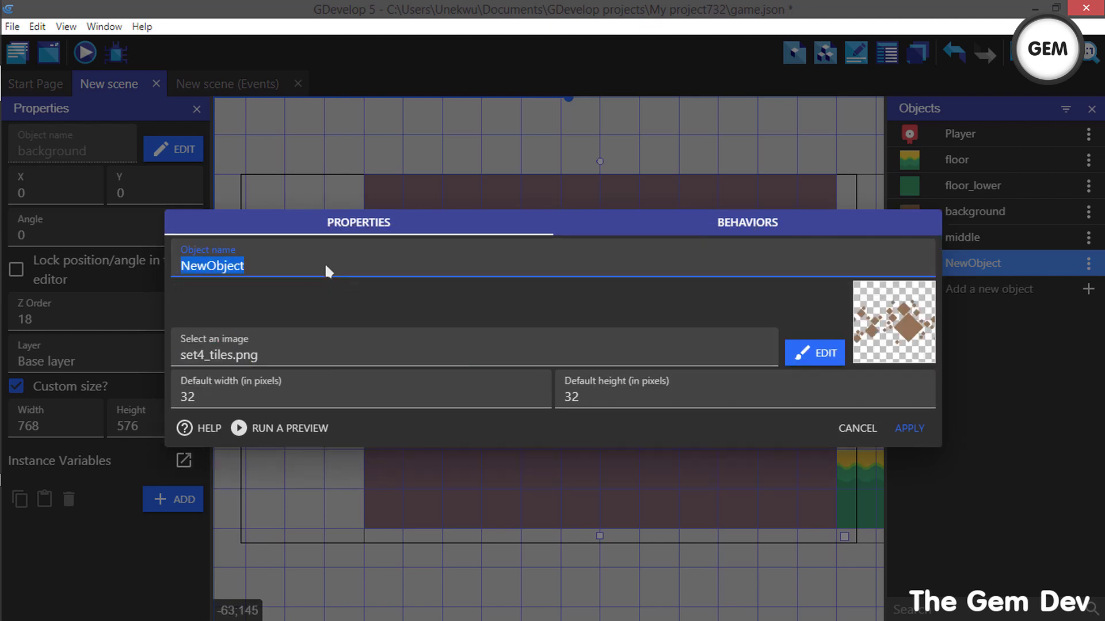
text(forgroun)
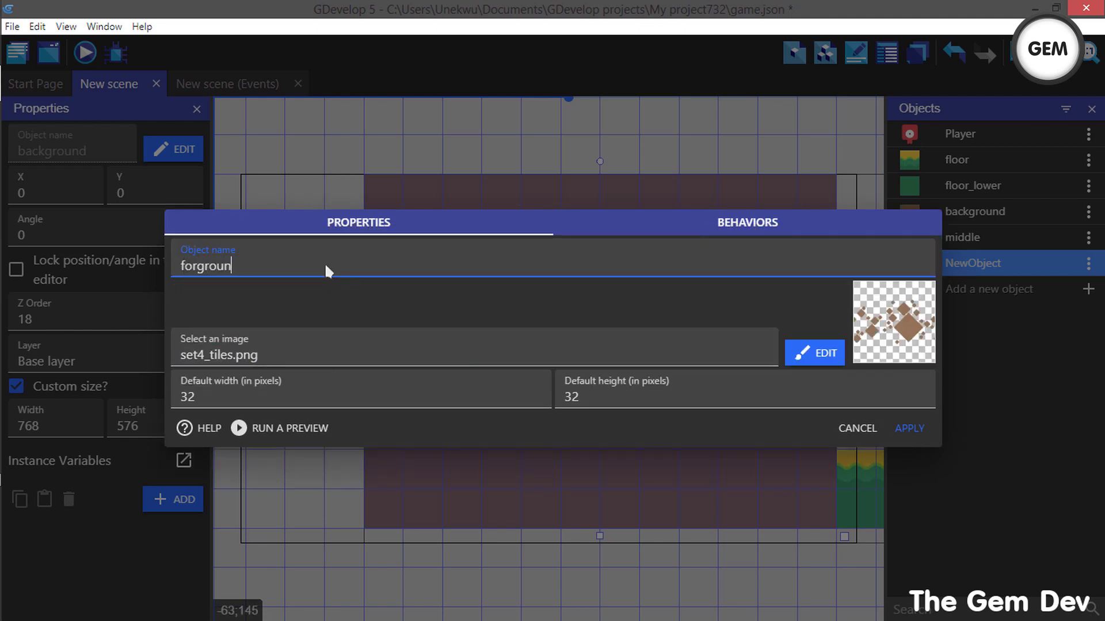
text(d)
text(e)
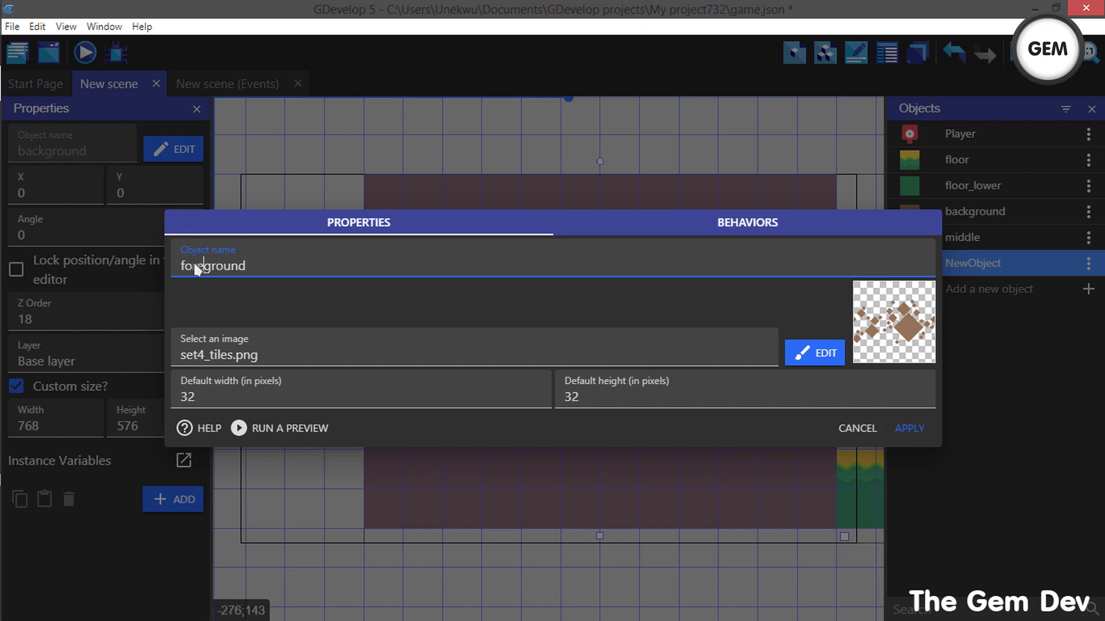
click(895, 428)
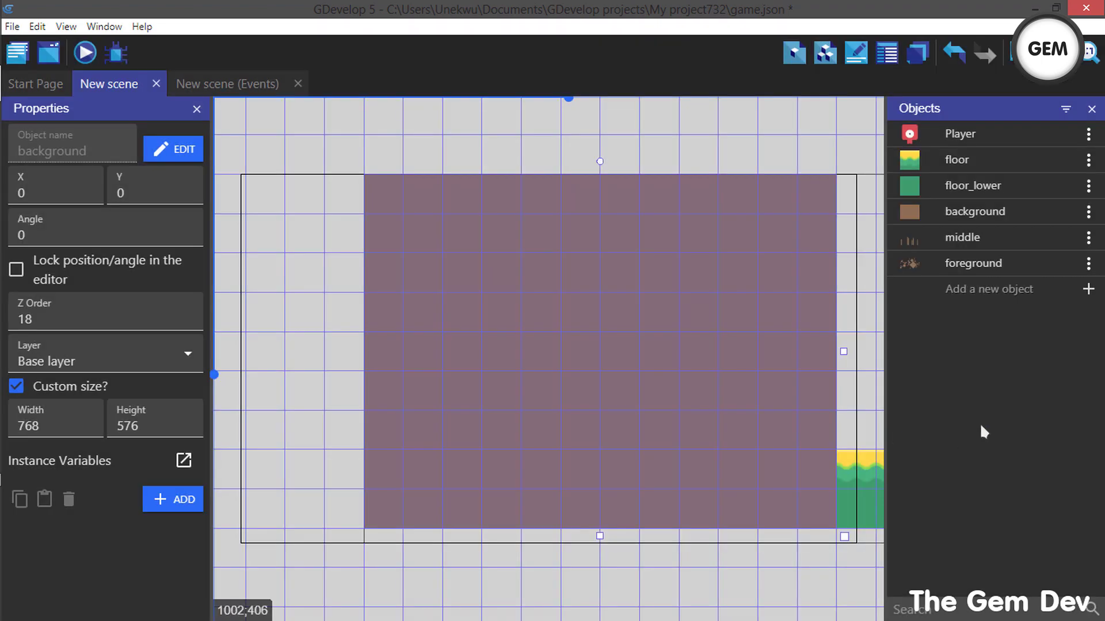
Step: Place an instance of middle over the background and enlarge it to 640 by 448 pixels
drag(950, 238, 511, 333)
click(611, 328)
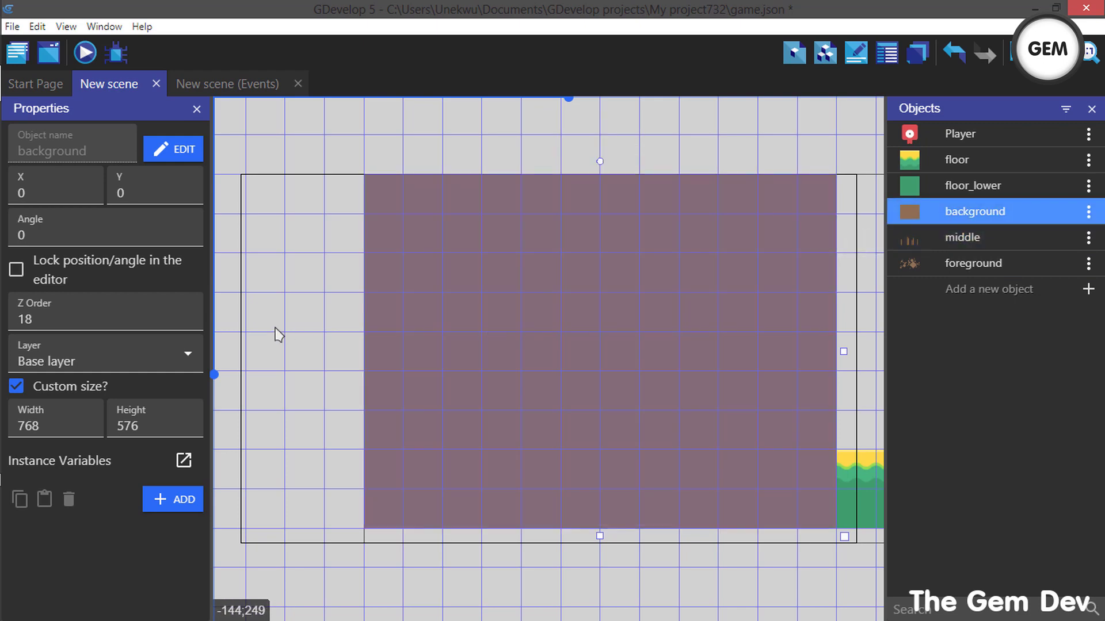
click(492, 346)
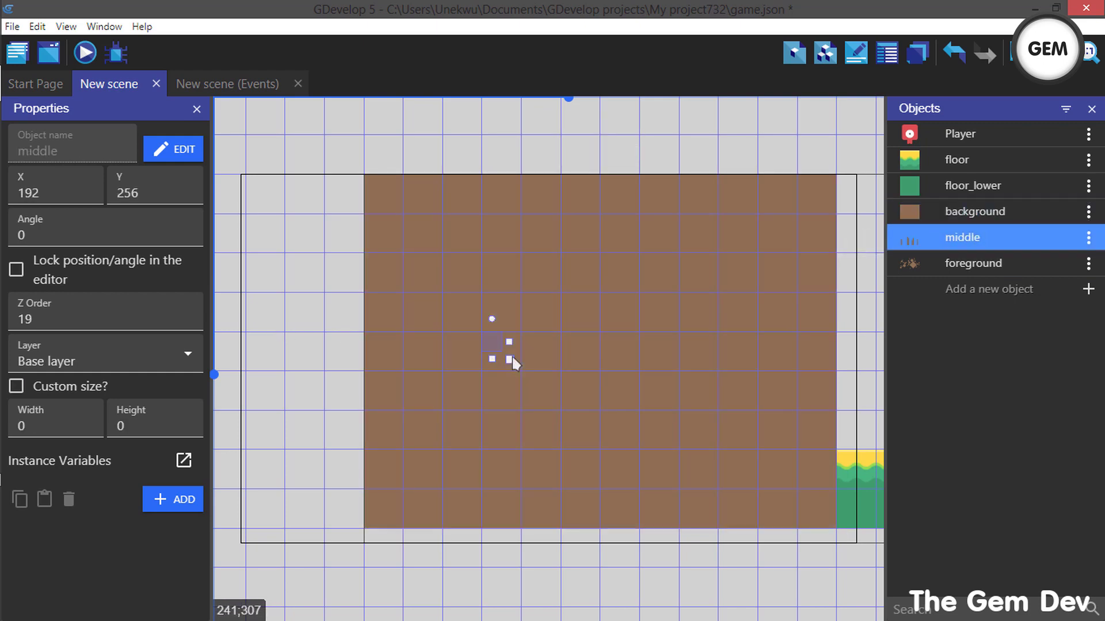
drag(510, 359, 794, 592)
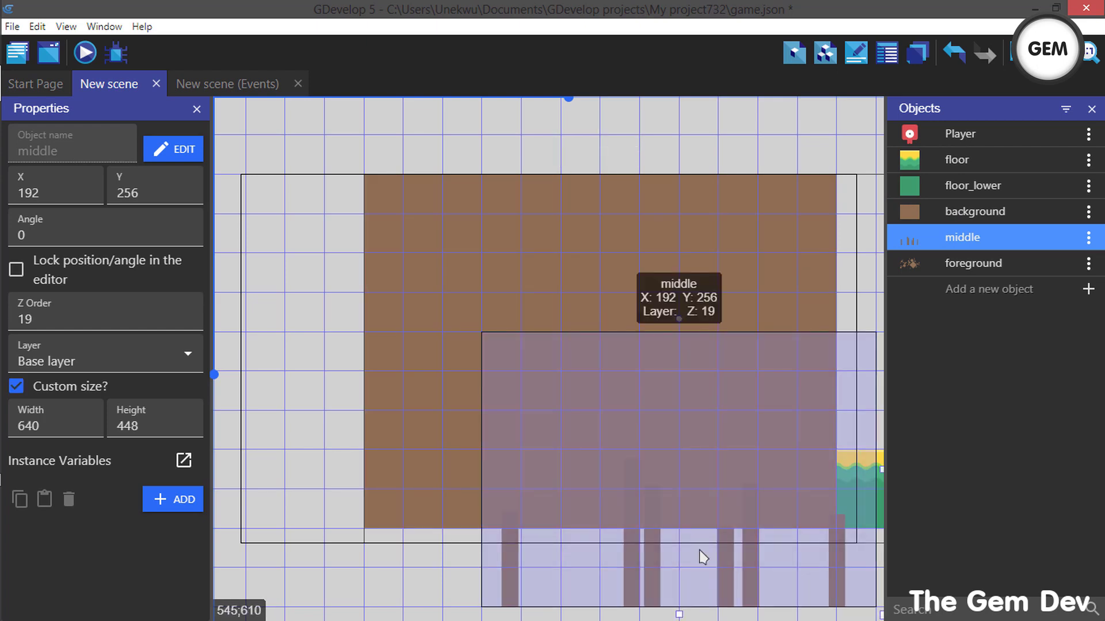
Step: Move the middle instance to X 0, Y 0 and widen it to match the background's width
drag(698, 555, 587, 412)
mouse_move(559, 458)
mouse_down()
mouse_move(557, 488)
mouse_move(562, 476)
mouse_up()
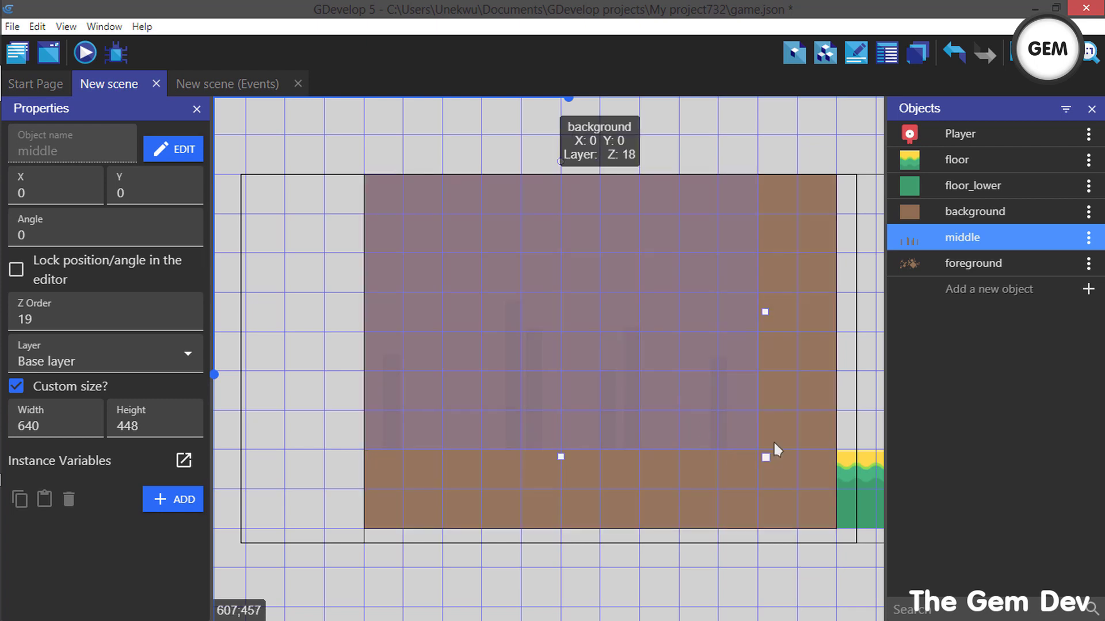
drag(764, 312, 843, 311)
Step: Shorten the background instance so its lower edge meets the top of the floor, matching the middle instance's height
click(749, 463)
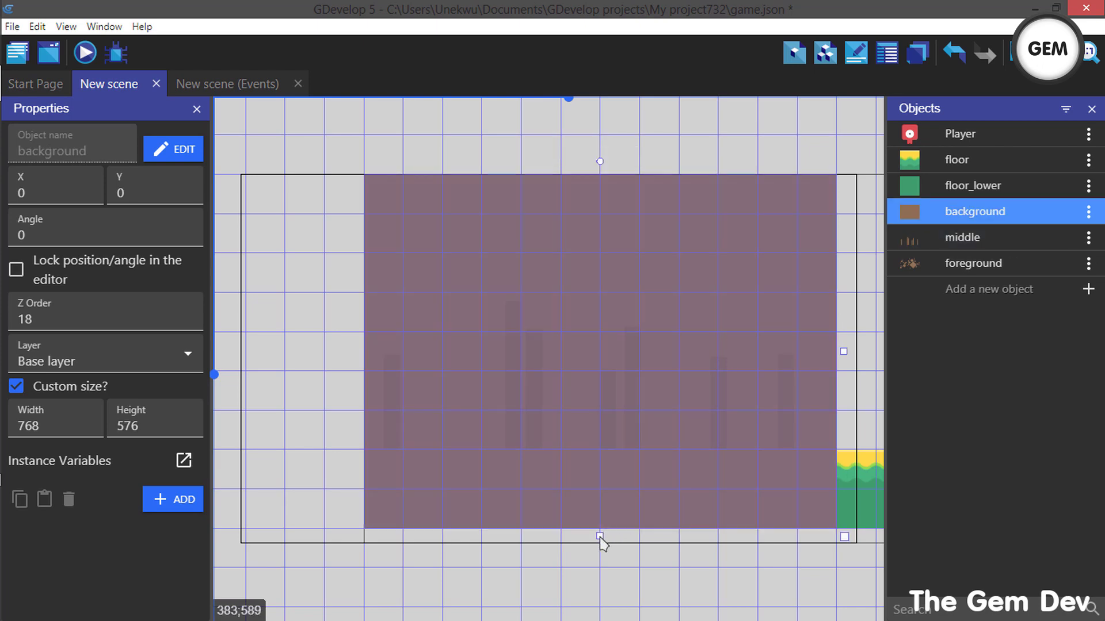
drag(599, 534, 598, 451)
click(637, 572)
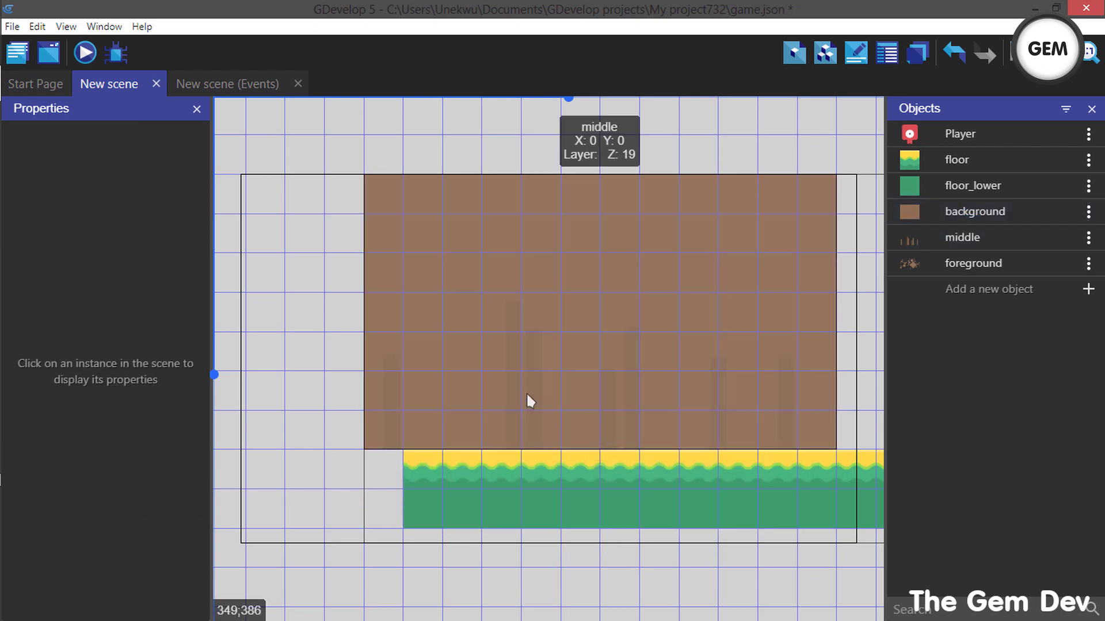
Step: Place a foreground instance at X 0, Y 0 and enlarge it to cover the whole background instance
drag(952, 258, 837, 530)
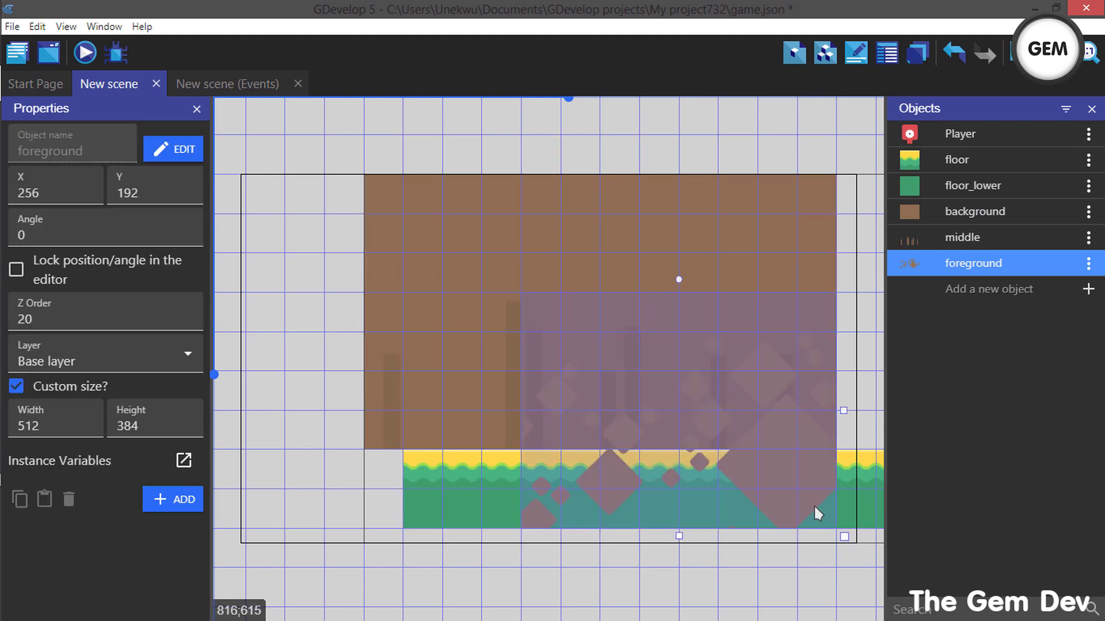
drag(799, 491, 644, 382)
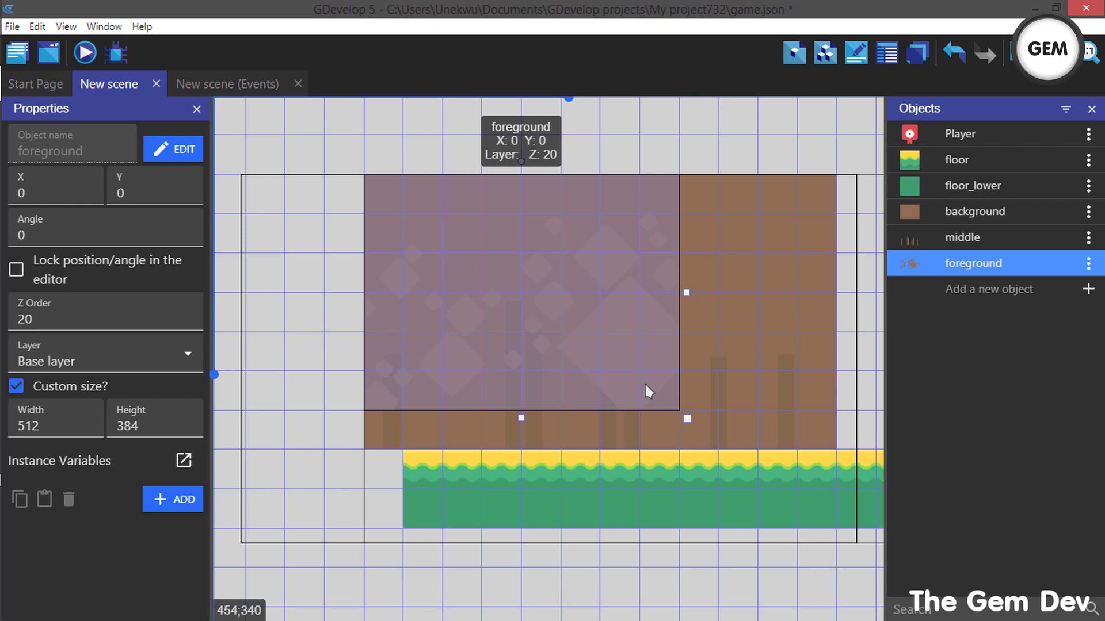
drag(686, 419, 842, 457)
click(683, 575)
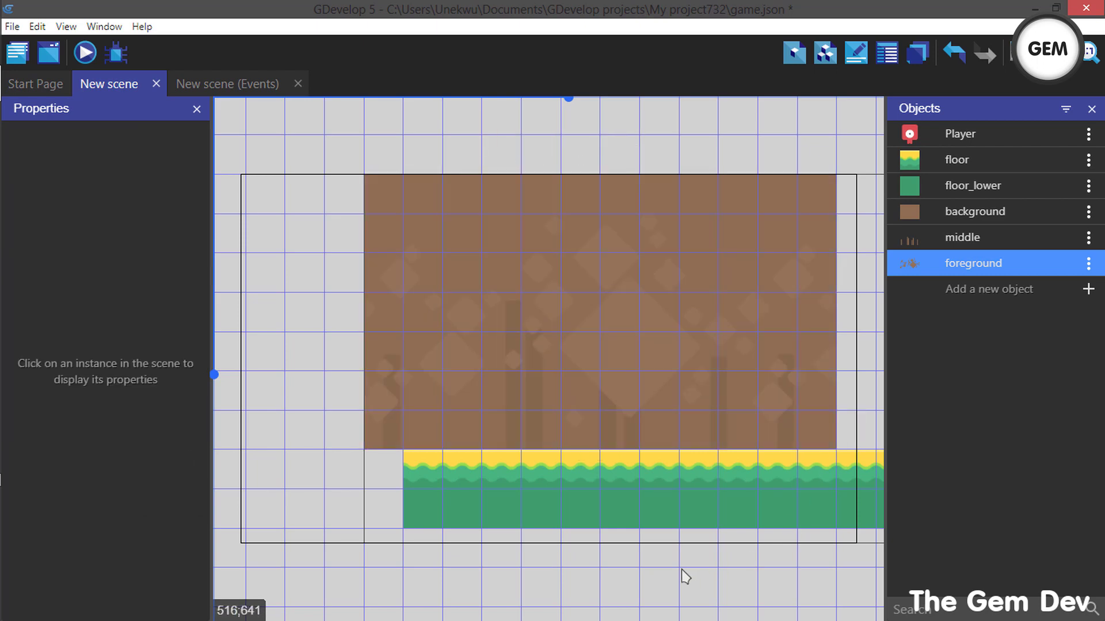
click(1088, 237)
click(1011, 330)
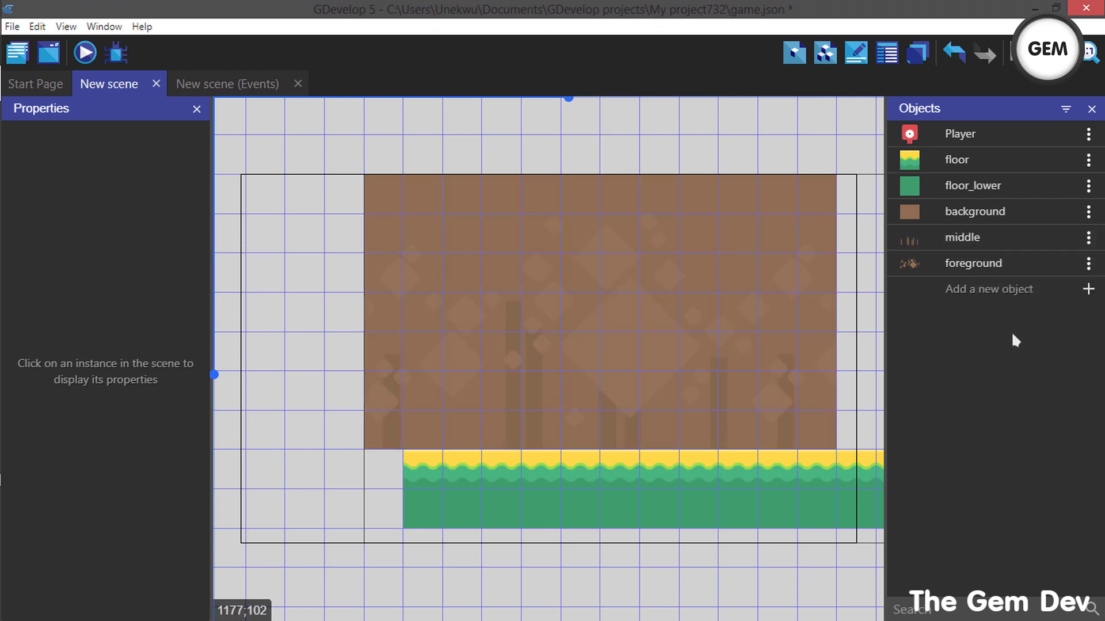
click(990, 348)
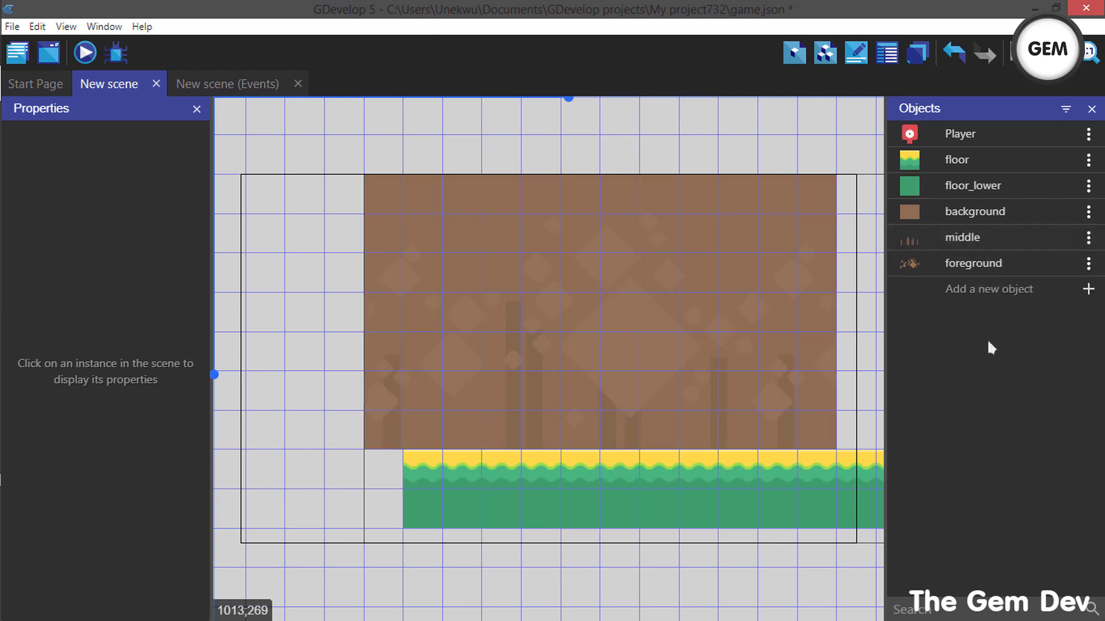
Step: Rename the foreground object, which uses the set4_tiles image, as middles
click(1088, 264)
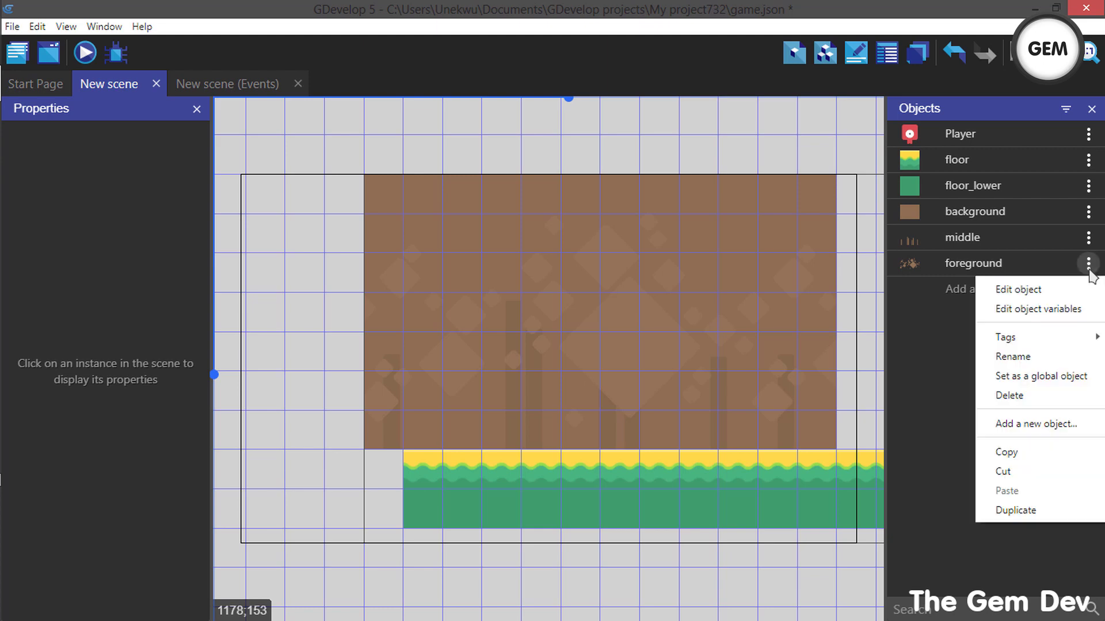
click(1022, 360)
key(BackSpace)
key(BackSpace)
key(BackSpace)
key(BackSpace)
key(BackSpace)
key(BackSpace)
key(BackSpace)
key(BackSpace)
key(BackSpace)
key(BackSpace)
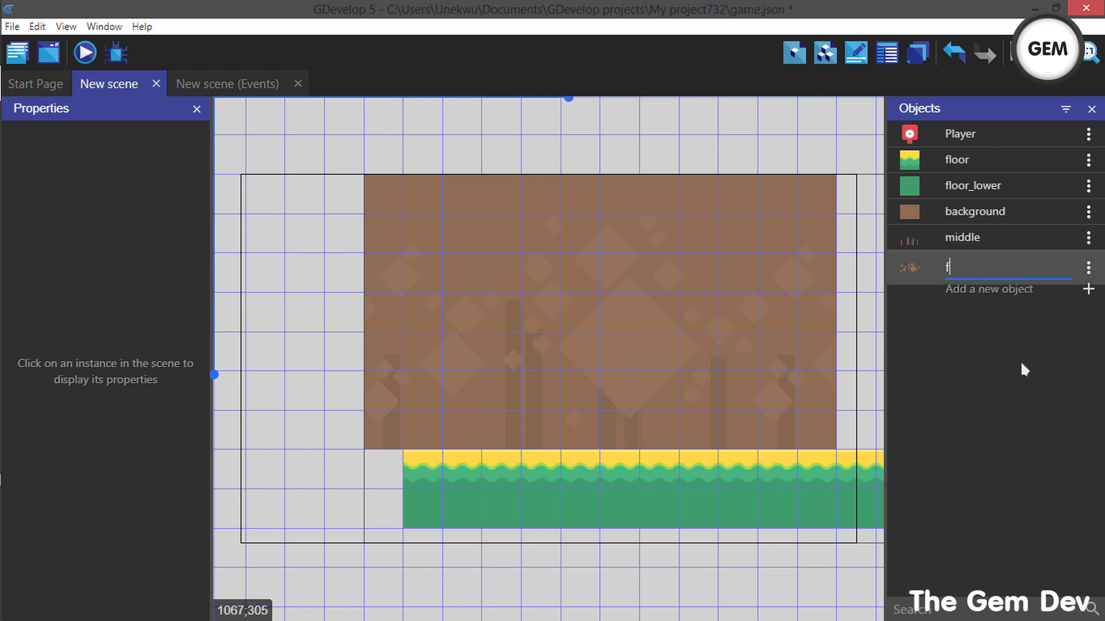
text(middles)
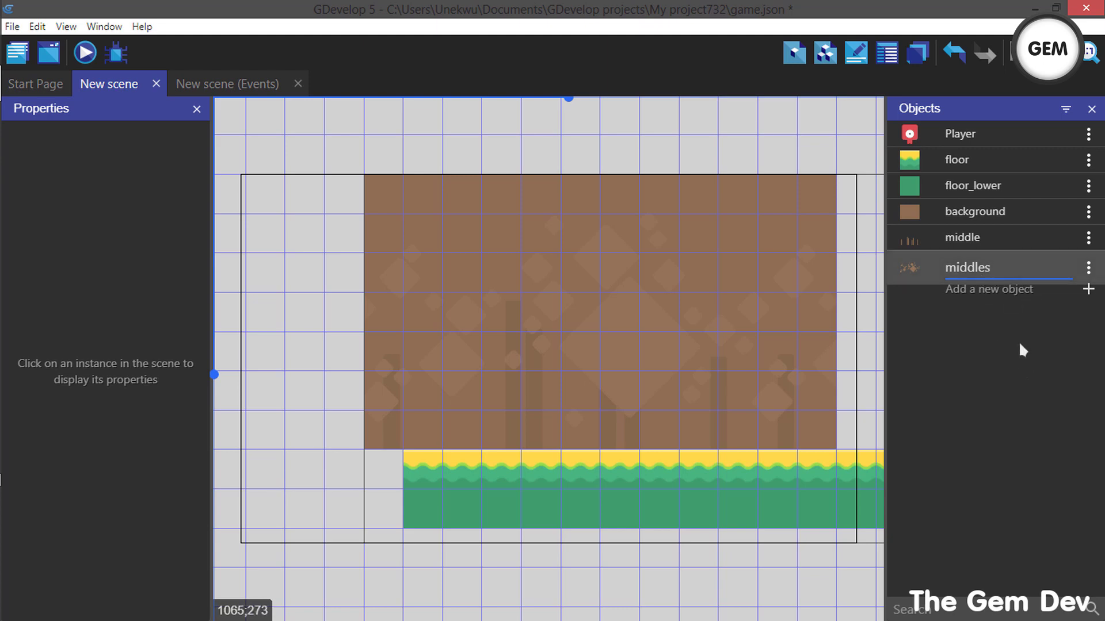
key(Return)
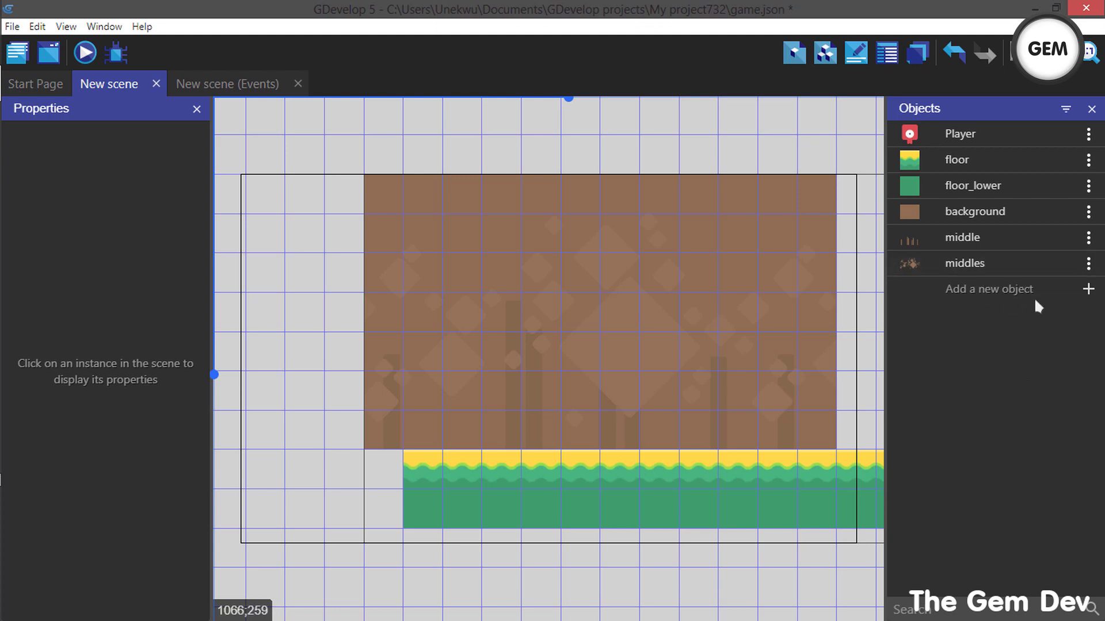
Step: Rename the middle object, which uses the hills image, as foreground
click(1088, 241)
click(1014, 332)
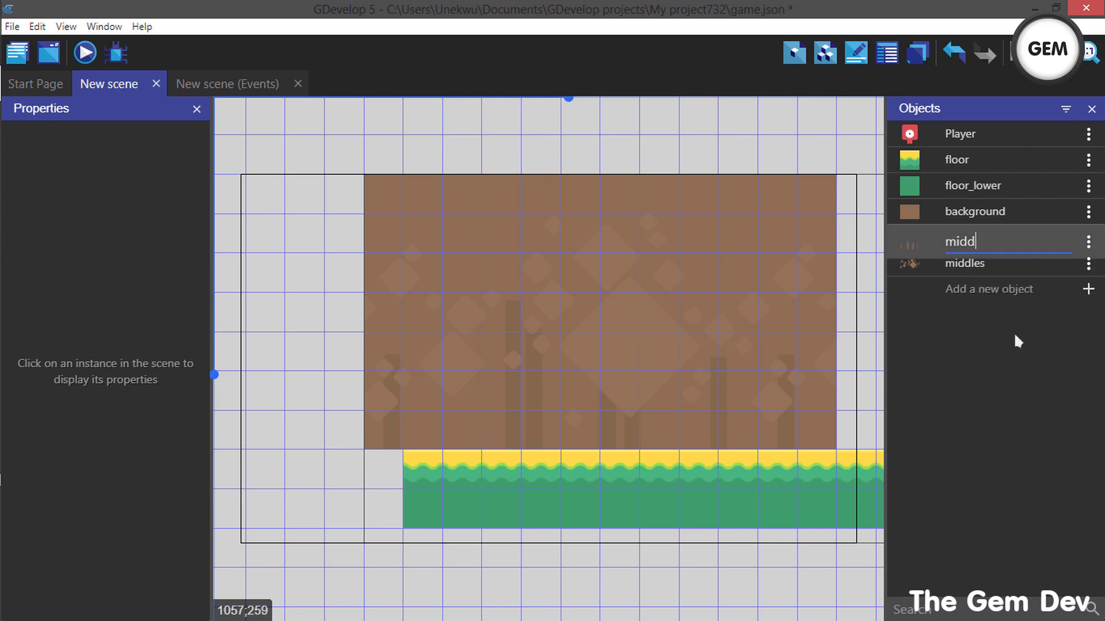
key(BackSpace)
key(BackSpace)
key(BackSpace)
key(BackSpace)
key(BackSpace)
key(BackSpace)
text(foreground)
key(Return)
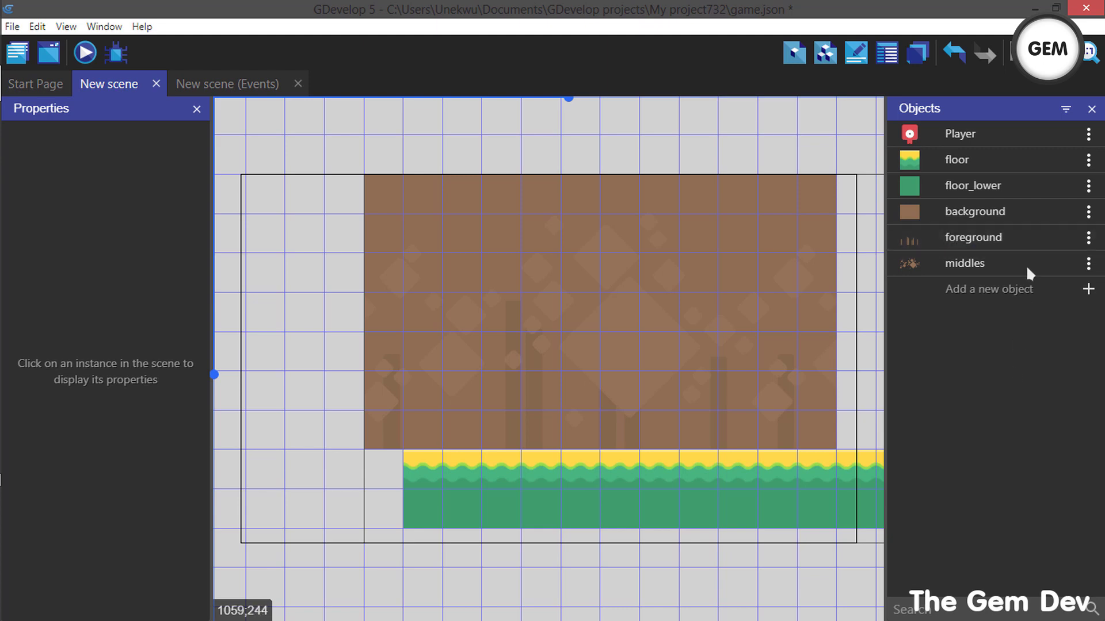
Step: Rename the middles object as middle
click(1088, 263)
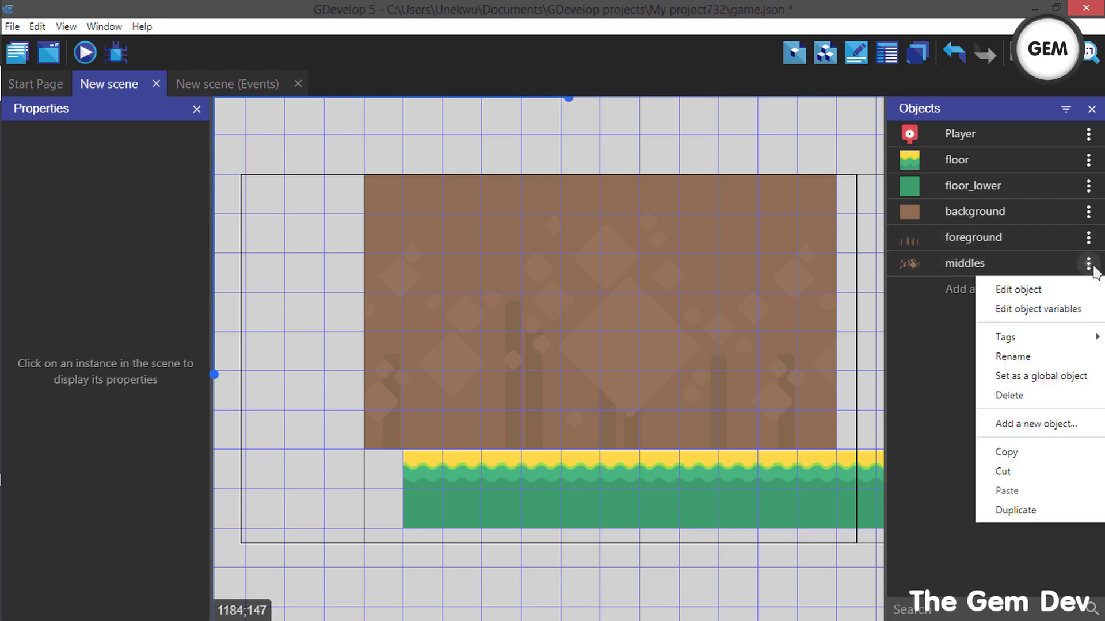
click(1011, 363)
key(BackSpace)
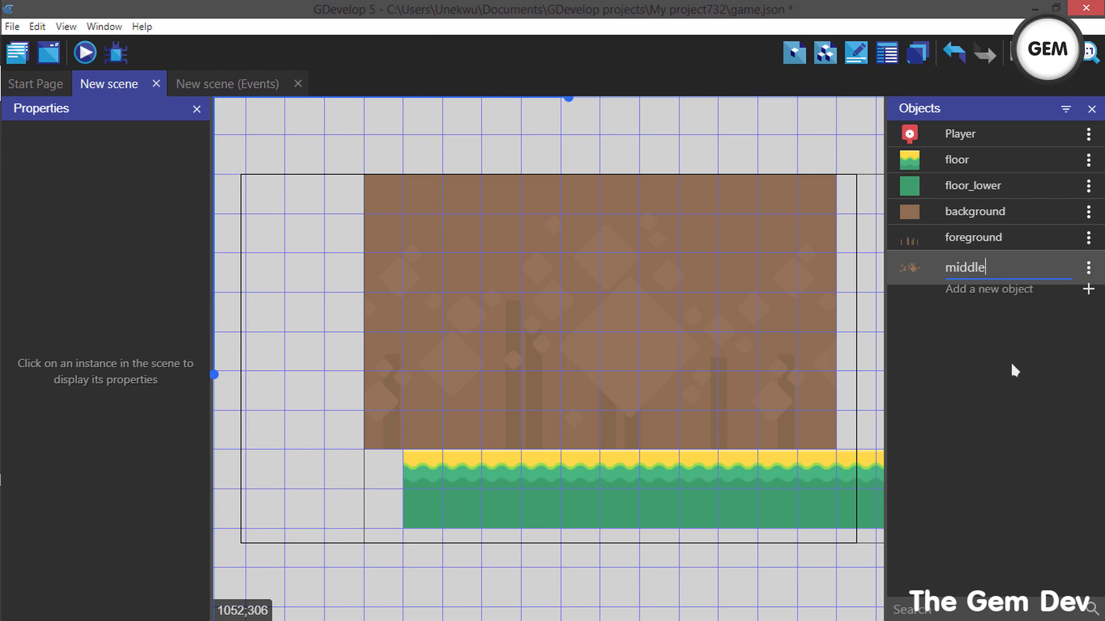
key(Return)
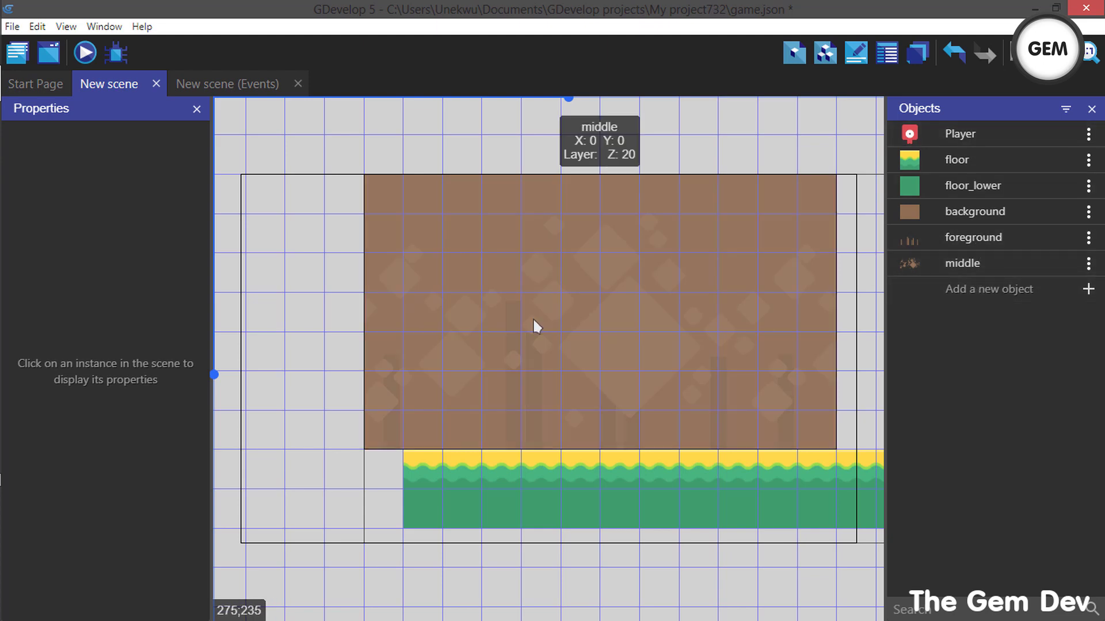
Step: Shift the middle instance horizontally to X -320 and the foreground instance to X -128, keeping both at Y 0
drag(533, 320, 355, 333)
click(742, 356)
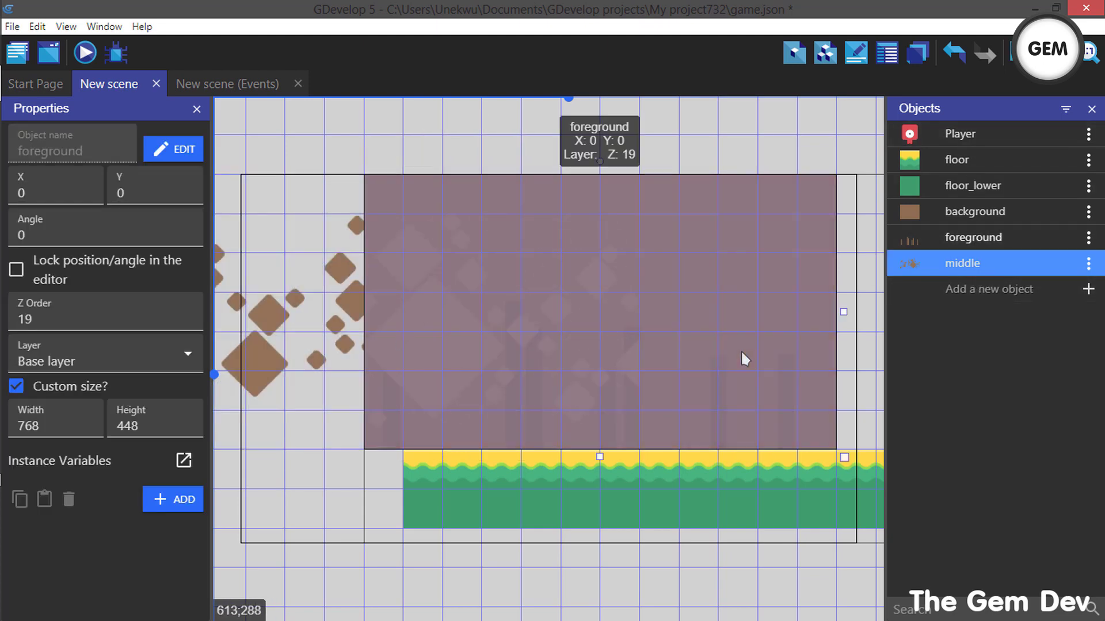
drag(742, 360, 685, 357)
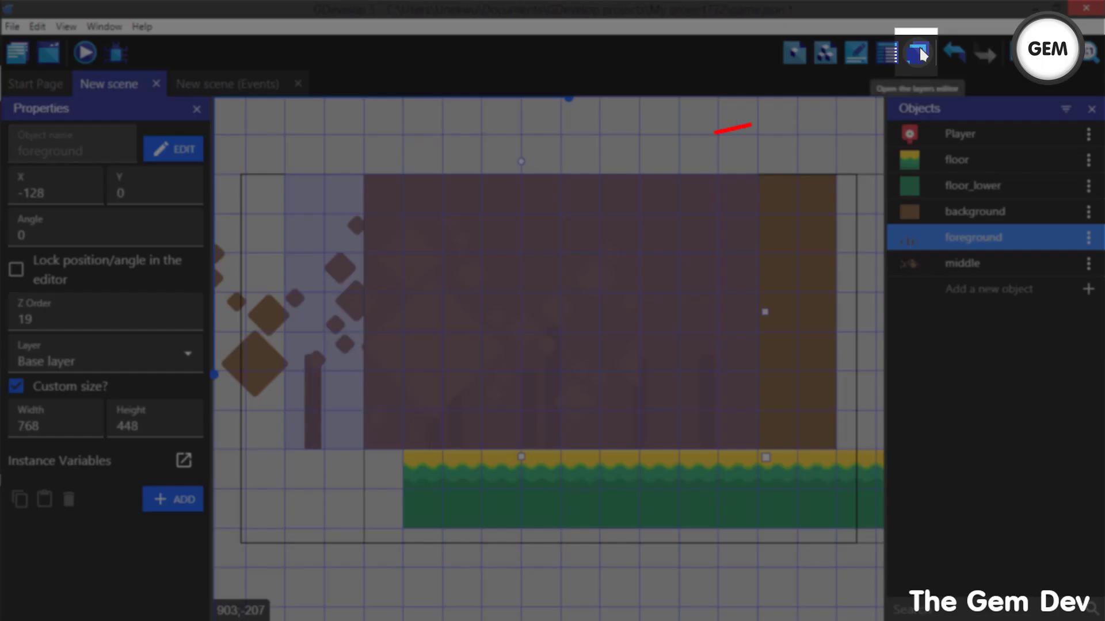
Step: Open the layers editor, enlarge it and add a new layer named background
click(919, 54)
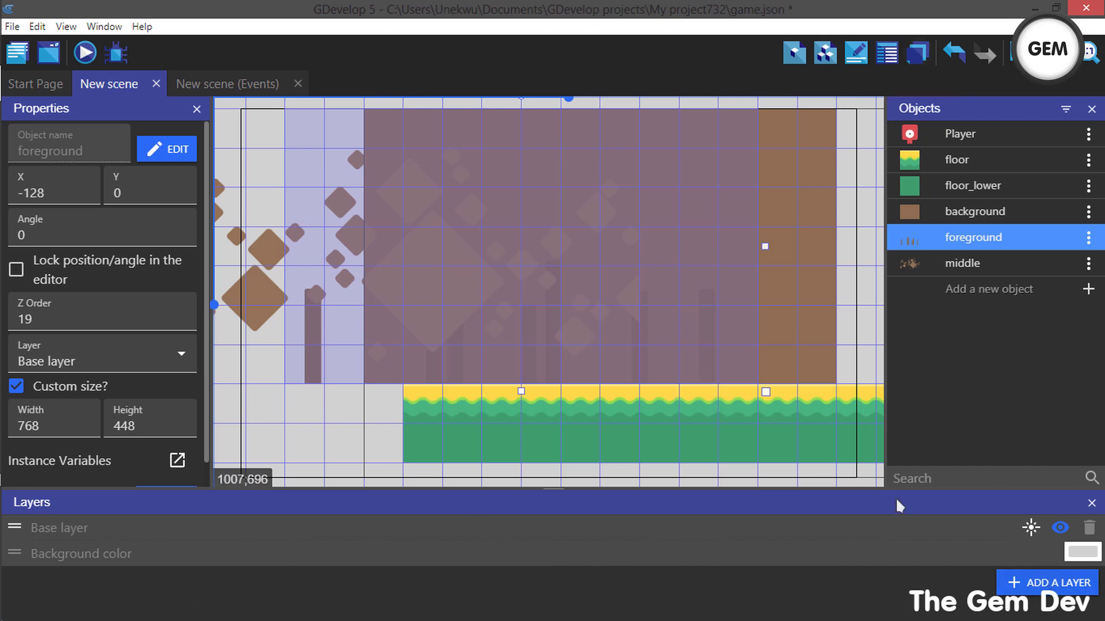
drag(879, 487, 877, 412)
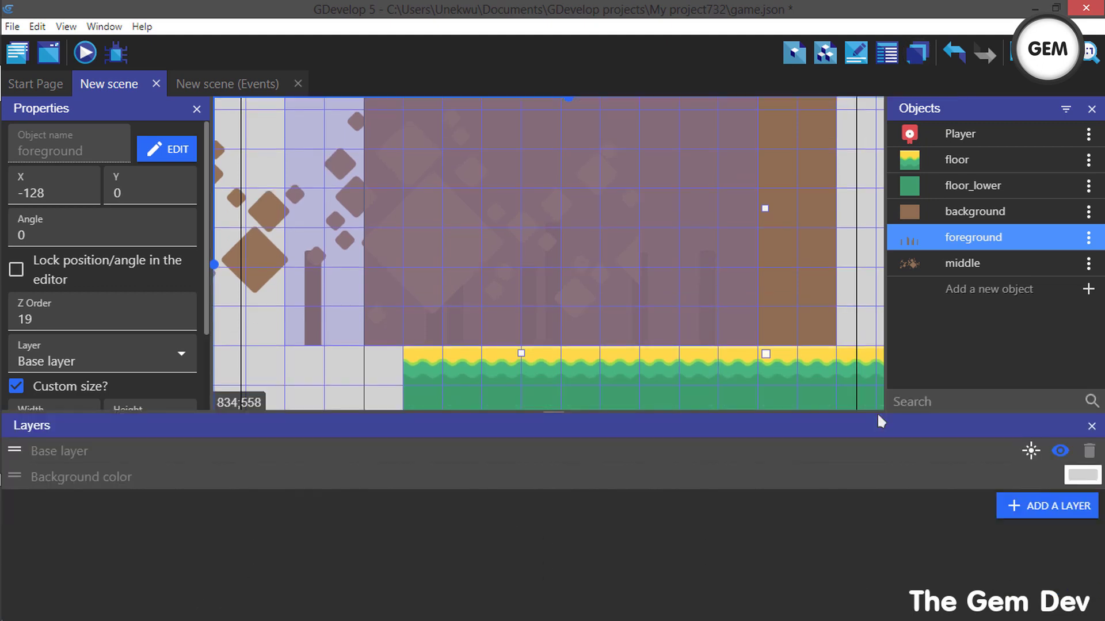
click(1044, 505)
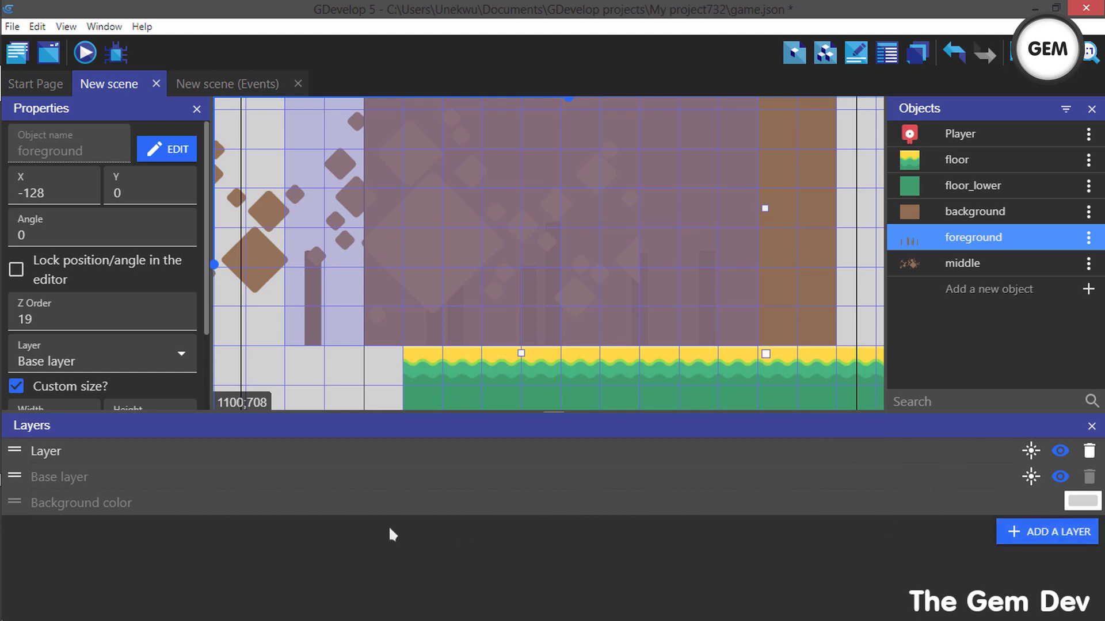
double_click(109, 450)
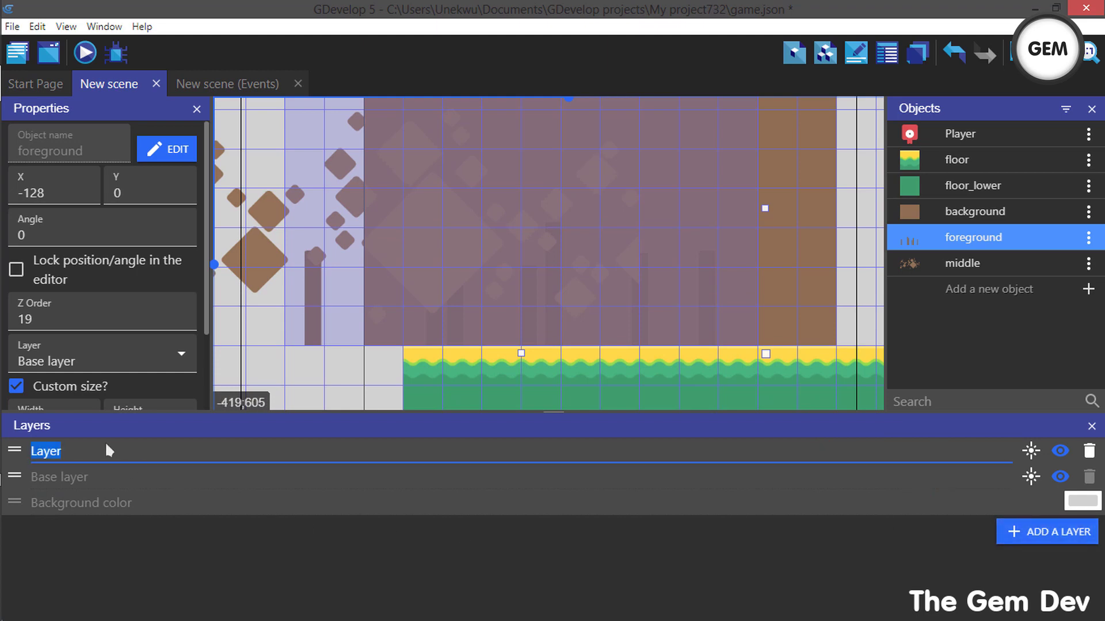
text(background)
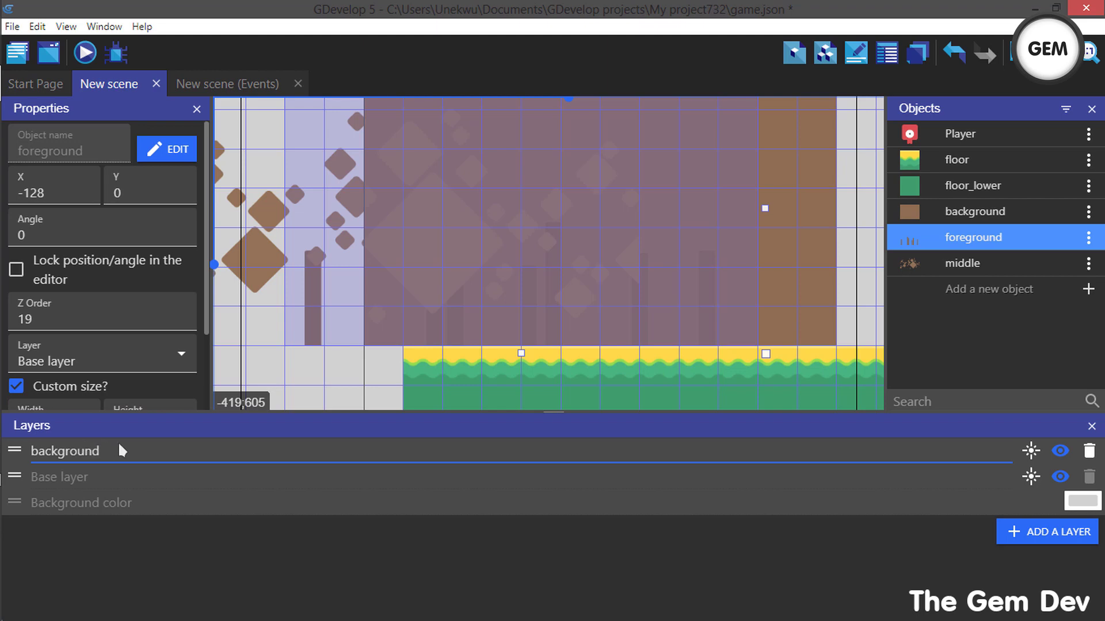
Step: Add another layer above the background layer and name it middle
click(1042, 526)
click(74, 454)
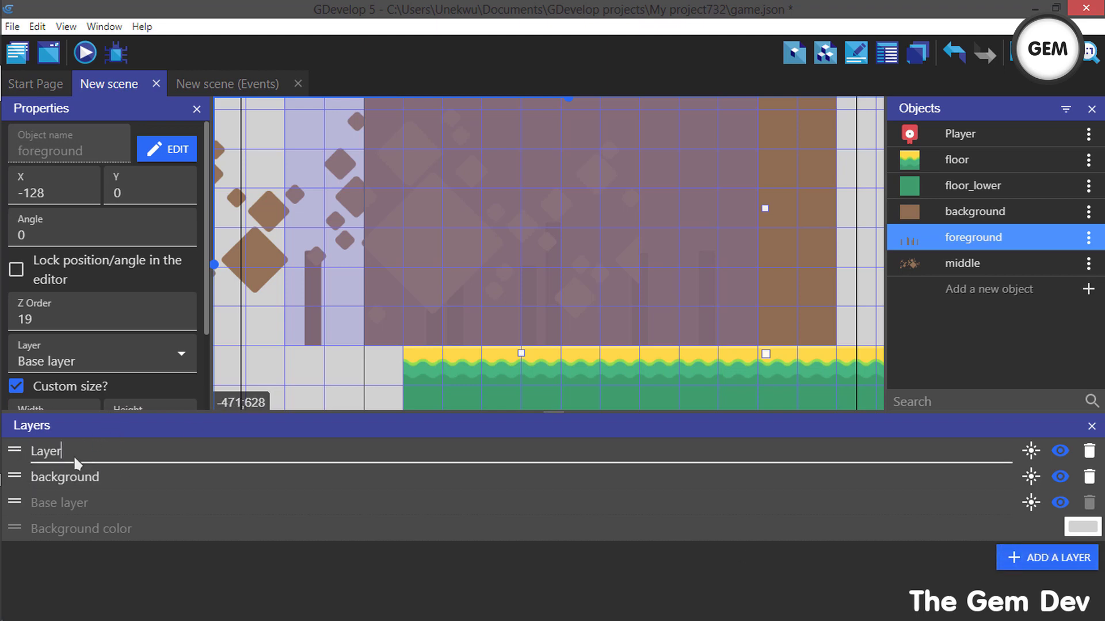
double_click(74, 455)
text(middle)
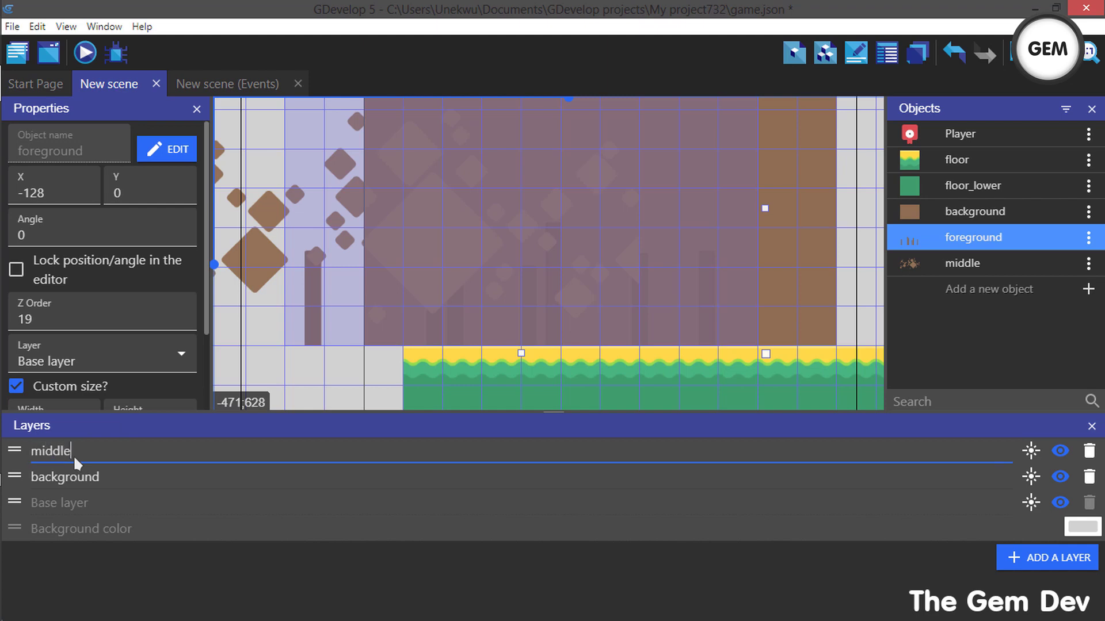
Step: Add a third layer above the middle layer and name it foreground
click(1007, 557)
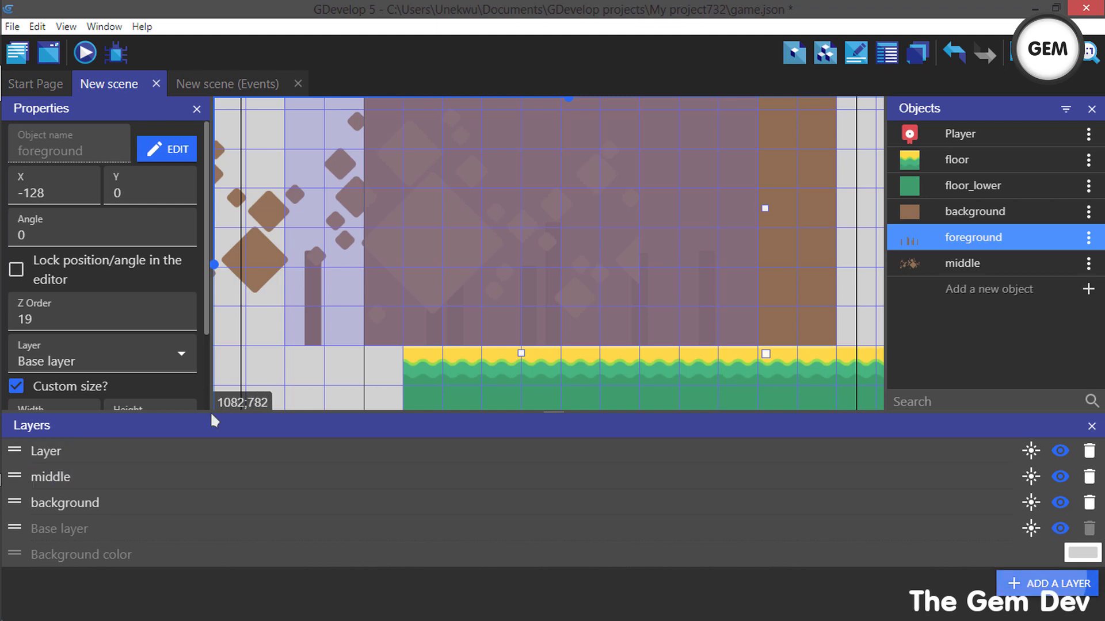
double_click(97, 450)
text(fr)
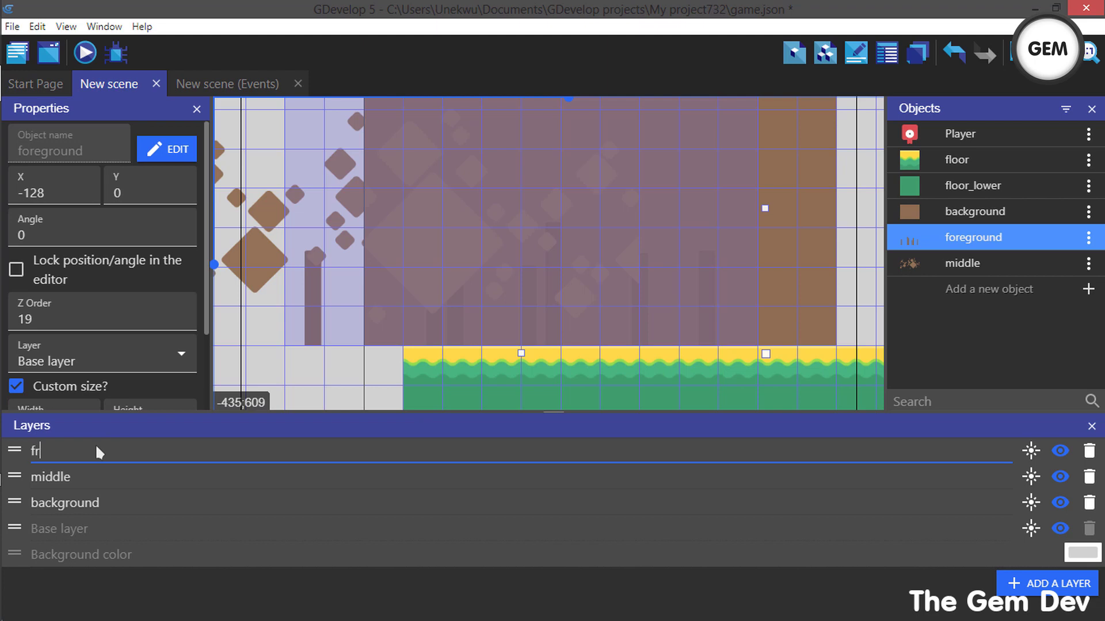
key(BackSpace)
text(oreground)
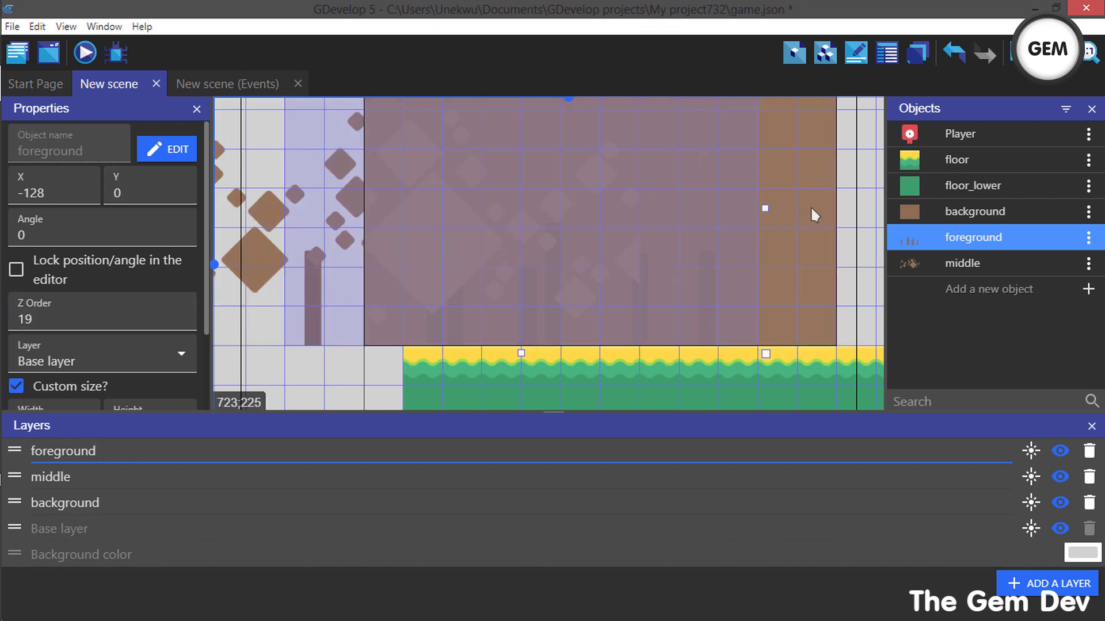
Step: Assign the background instance in the scene to the background layer
click(812, 209)
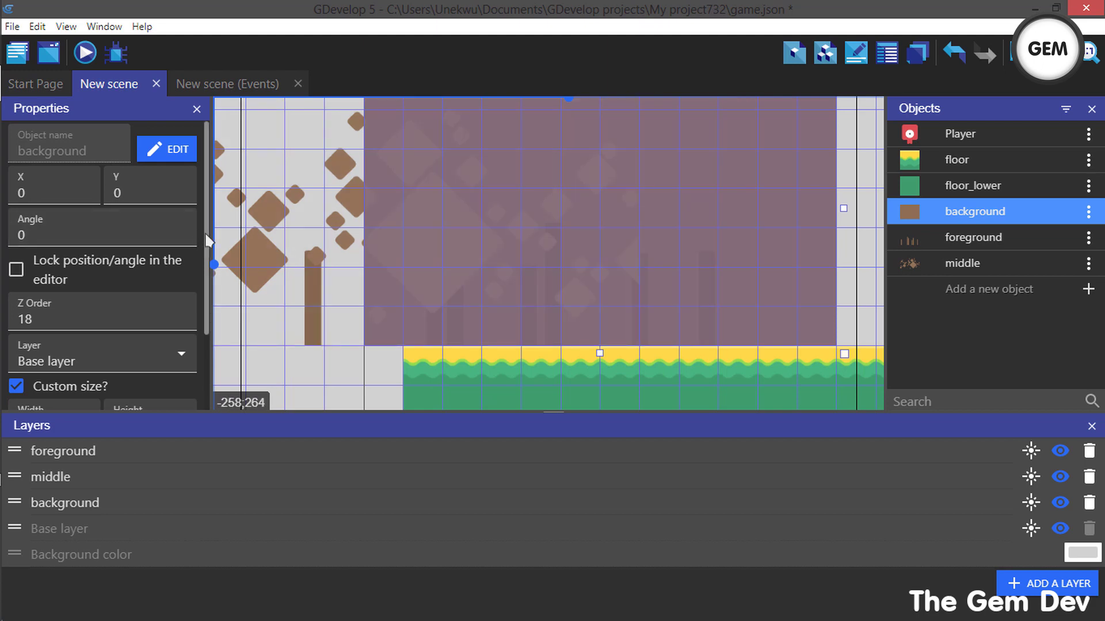
scroll(205, 241, down, 2)
click(86, 306)
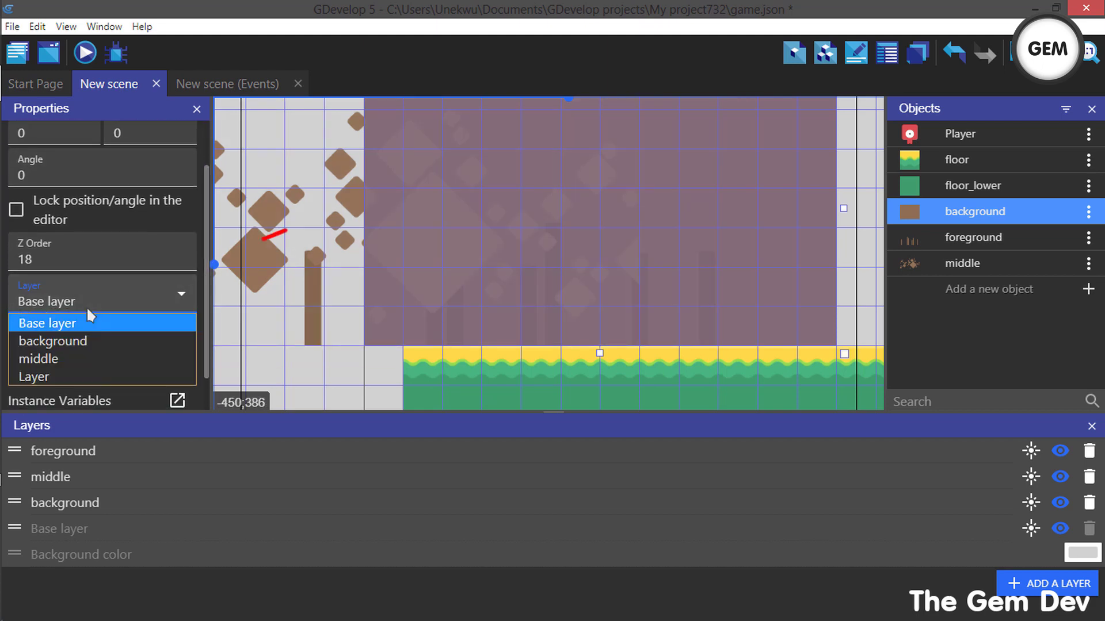
click(77, 341)
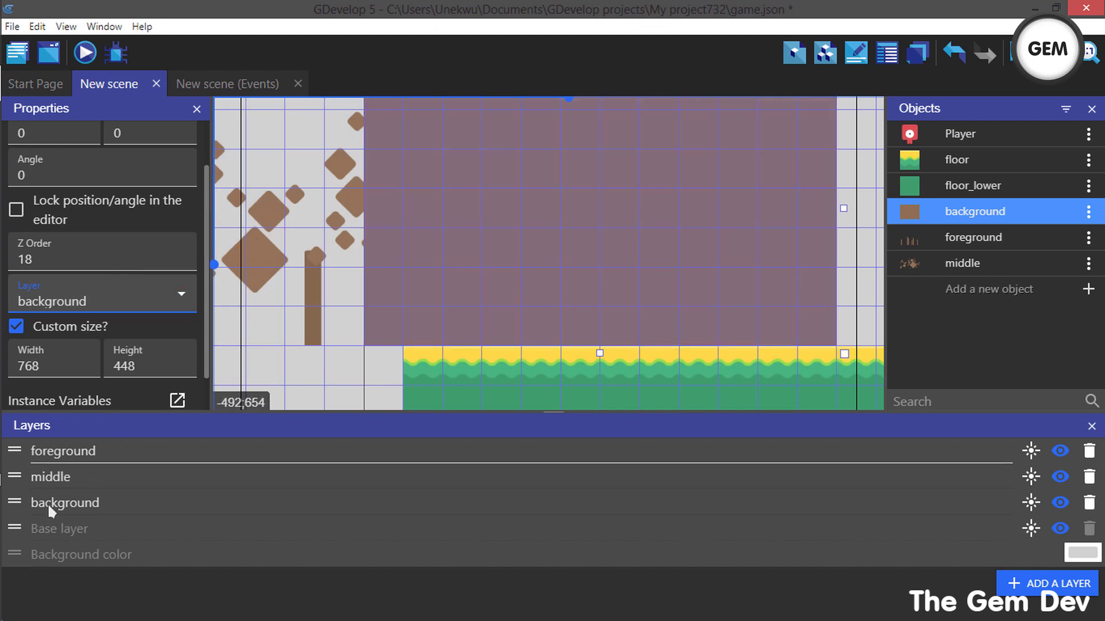
Step: Reorder the background layer beneath the Base layer and check which layer a floor instance uses
click(15, 505)
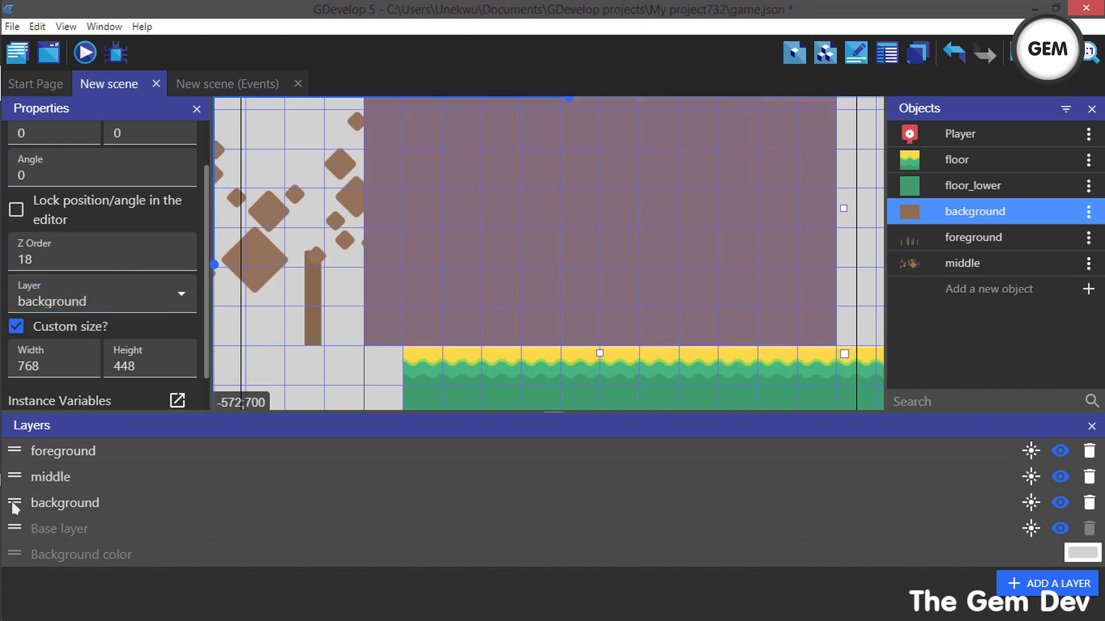
drag(15, 506, 12, 534)
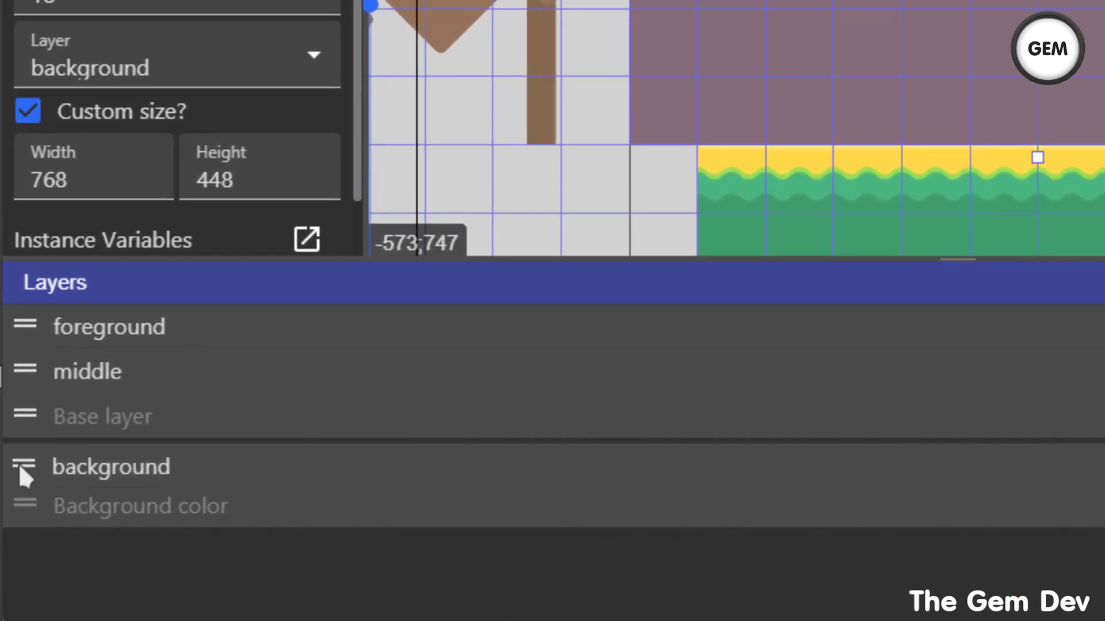
drag(19, 467, 20, 468)
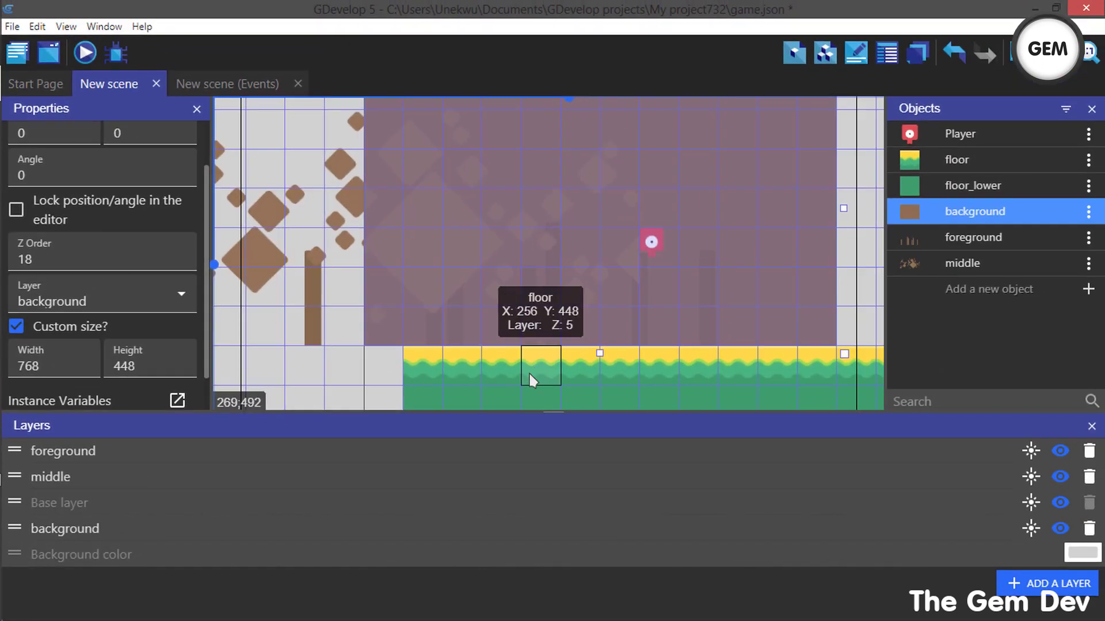
click(530, 373)
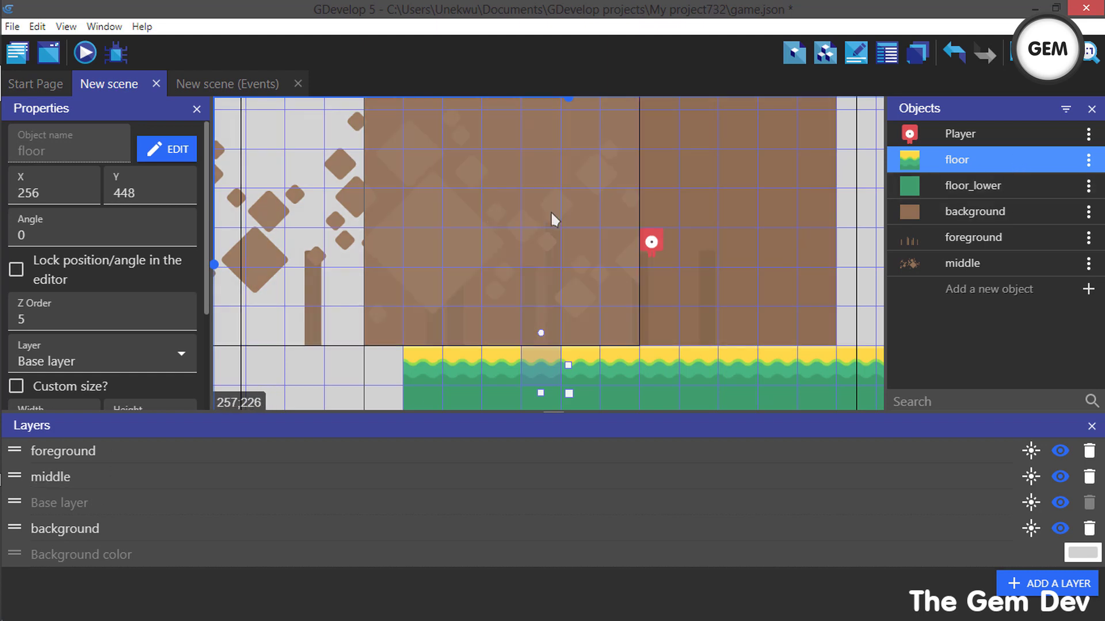
Step: Assign the middle instance in the scene to the middle layer
click(531, 223)
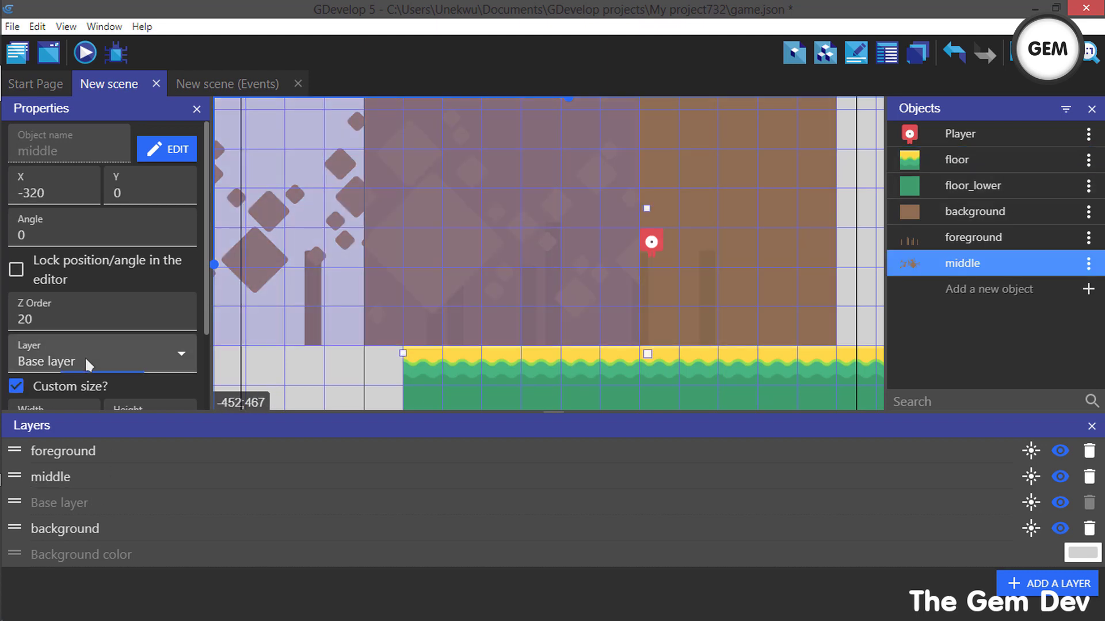
click(84, 357)
click(73, 415)
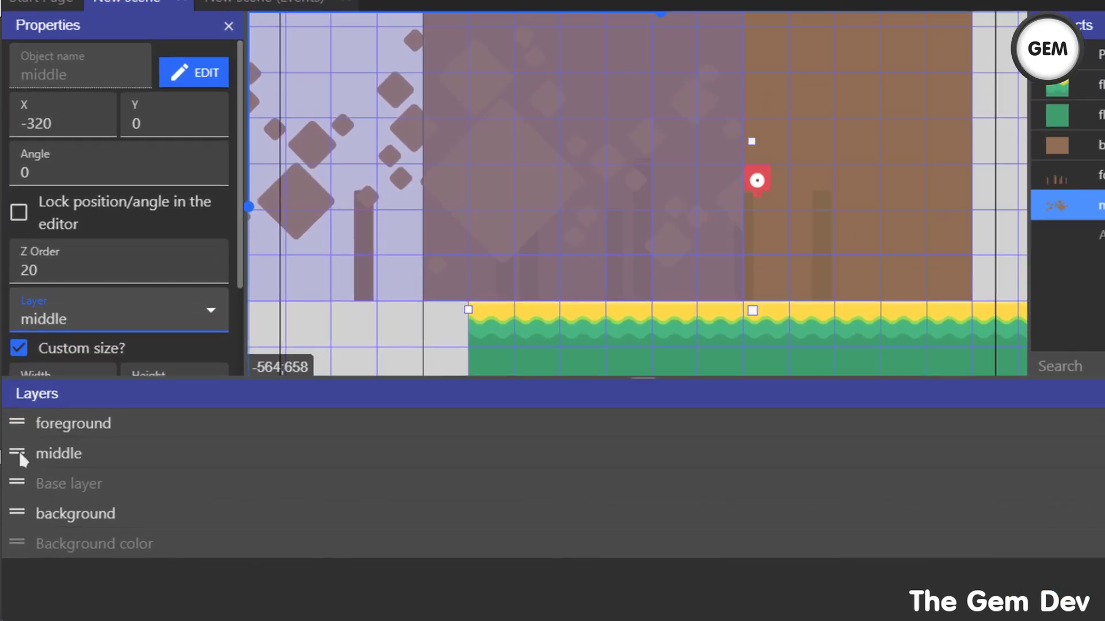
Step: Reorder the middle layer so it sits beneath the Base layer and above the background layer
drag(14, 478, 14, 492)
drag(23, 401, 21, 421)
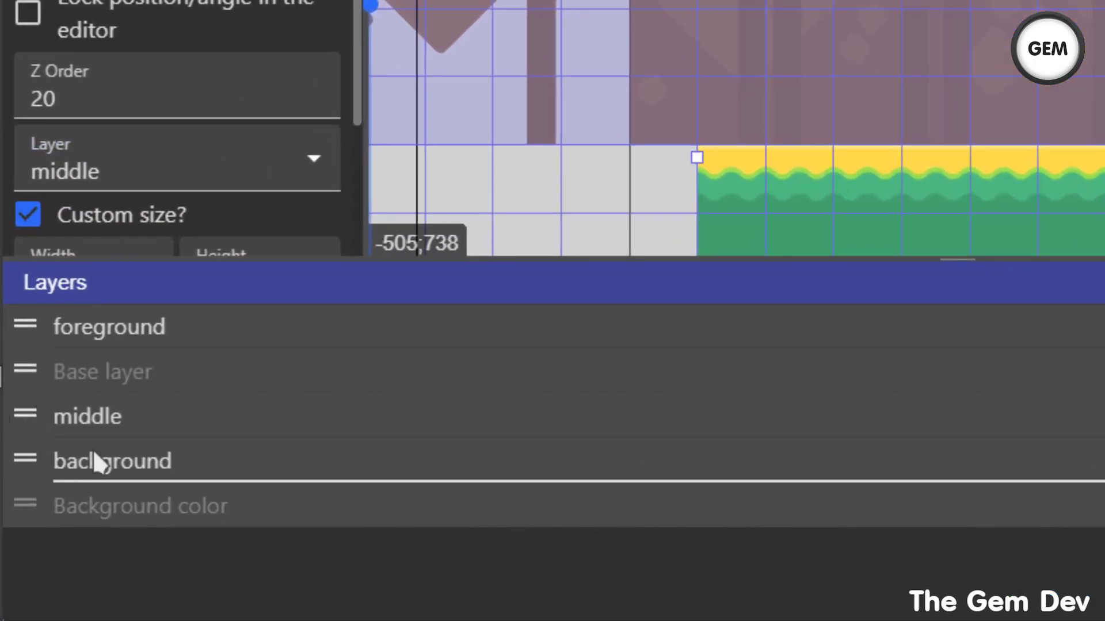
drag(29, 422, 32, 478)
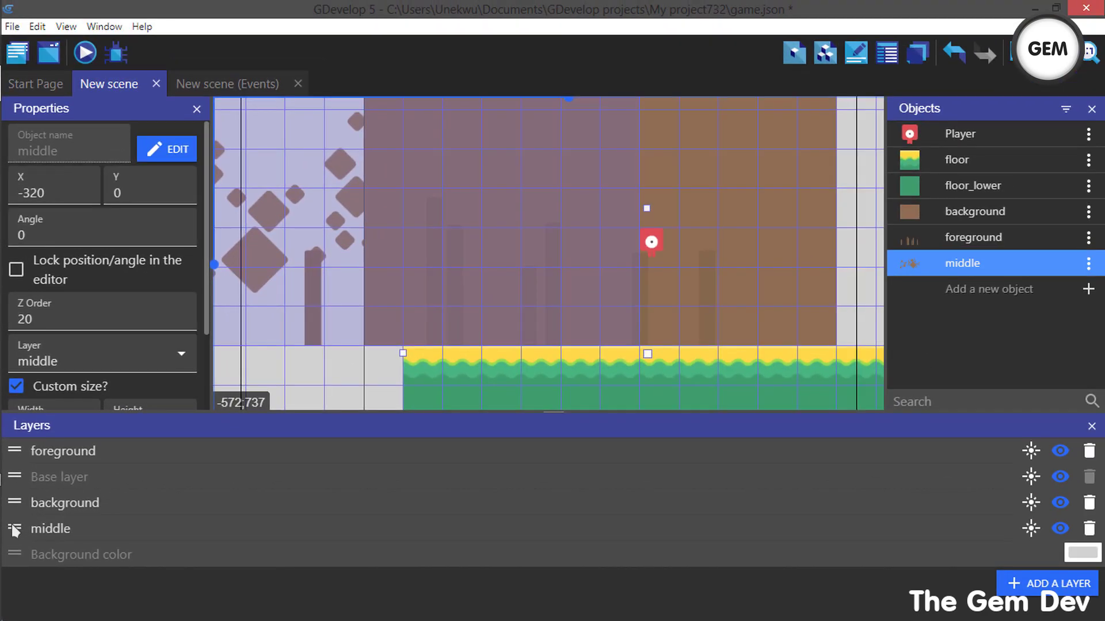
drag(18, 506, 14, 478)
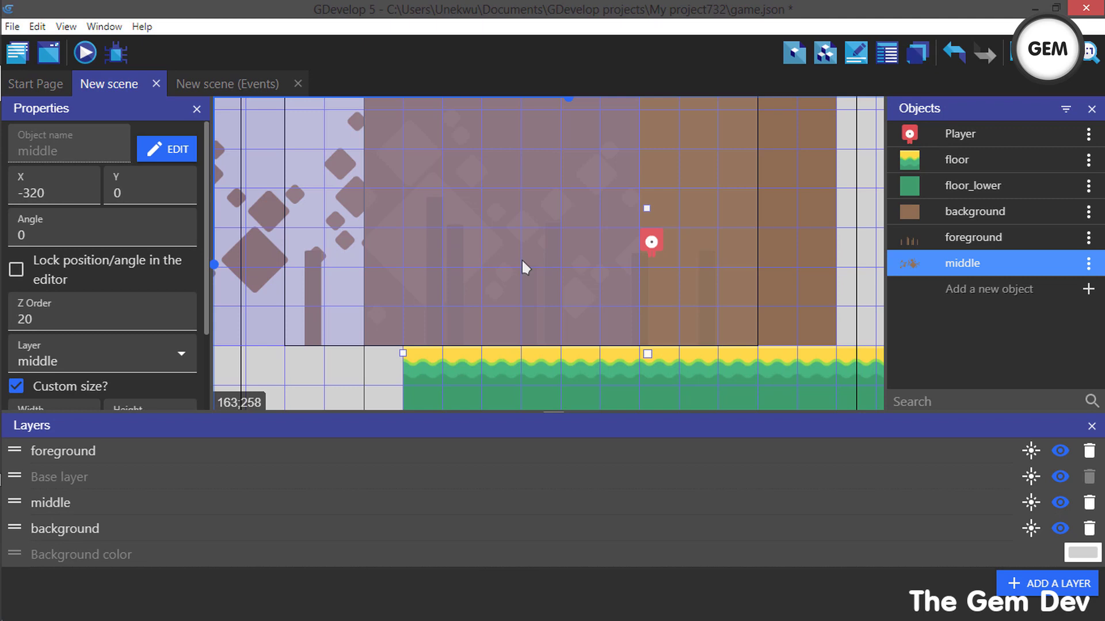
Step: Assign the foreground instance to the foreground layer and reorder that layer between the Base layer and the middle layer
click(697, 274)
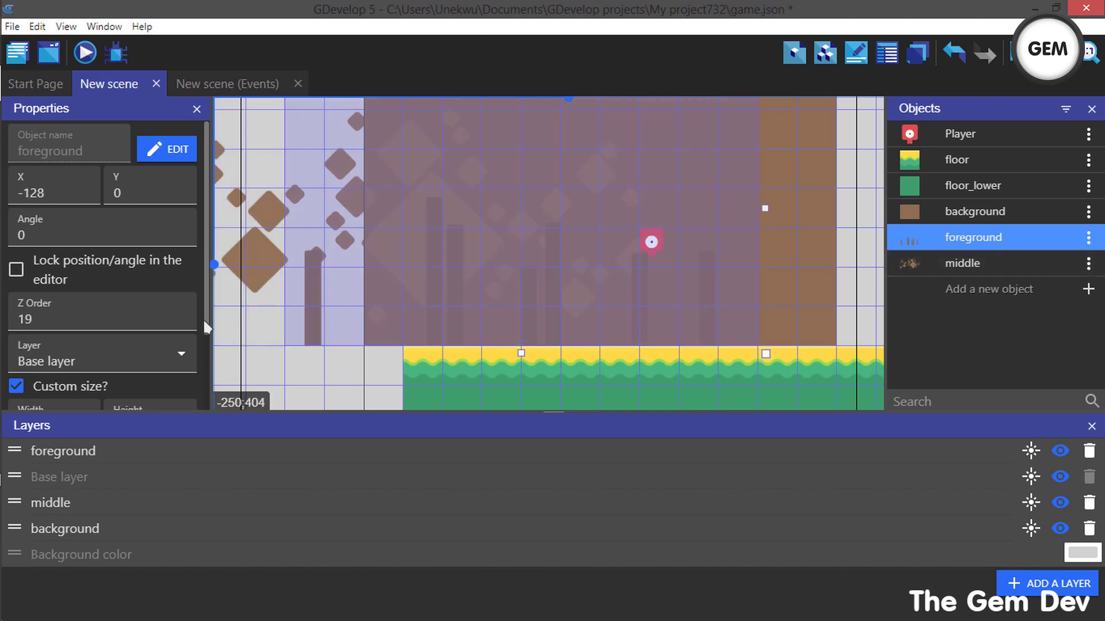
click(117, 360)
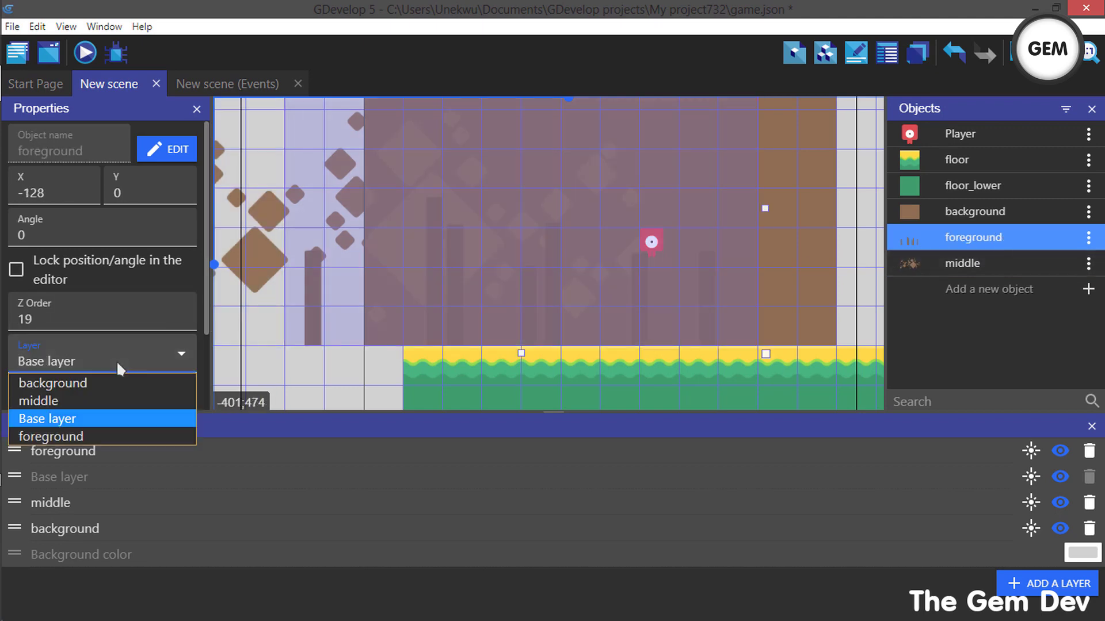
click(87, 436)
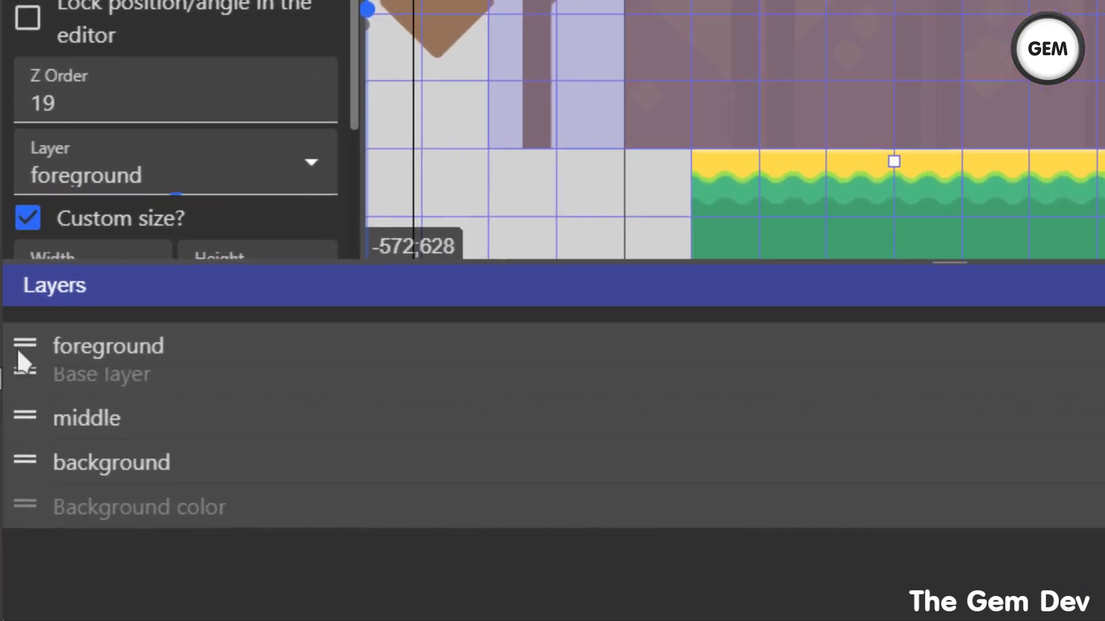
drag(16, 347, 20, 375)
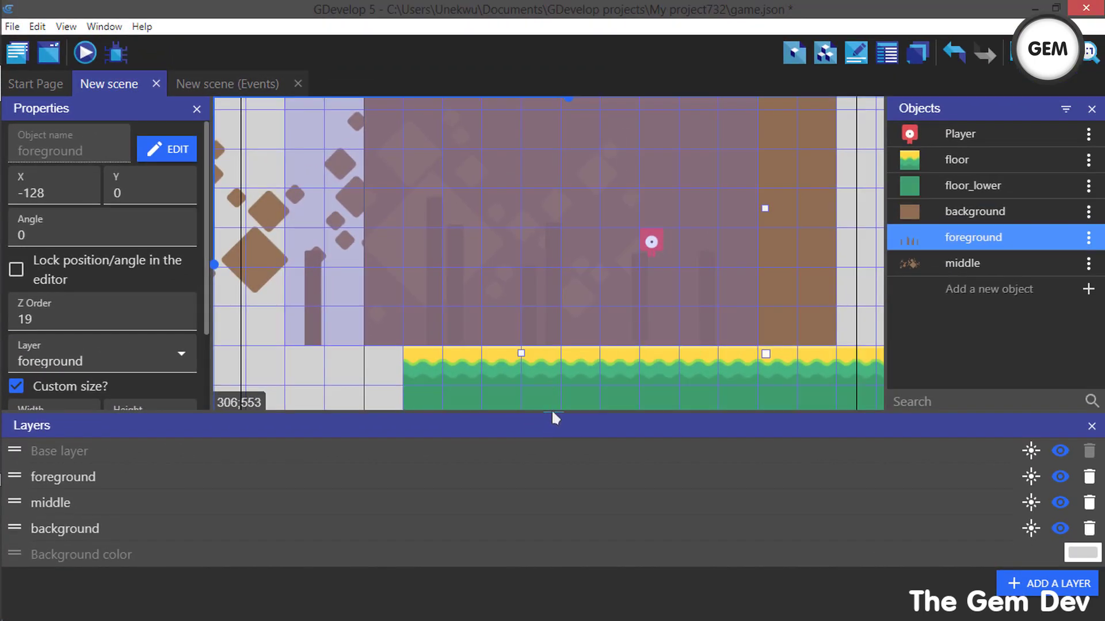
Step: Shrink the layers editor and move the foreground instance back to X 0 so it covers the background instance
drag(552, 409, 559, 585)
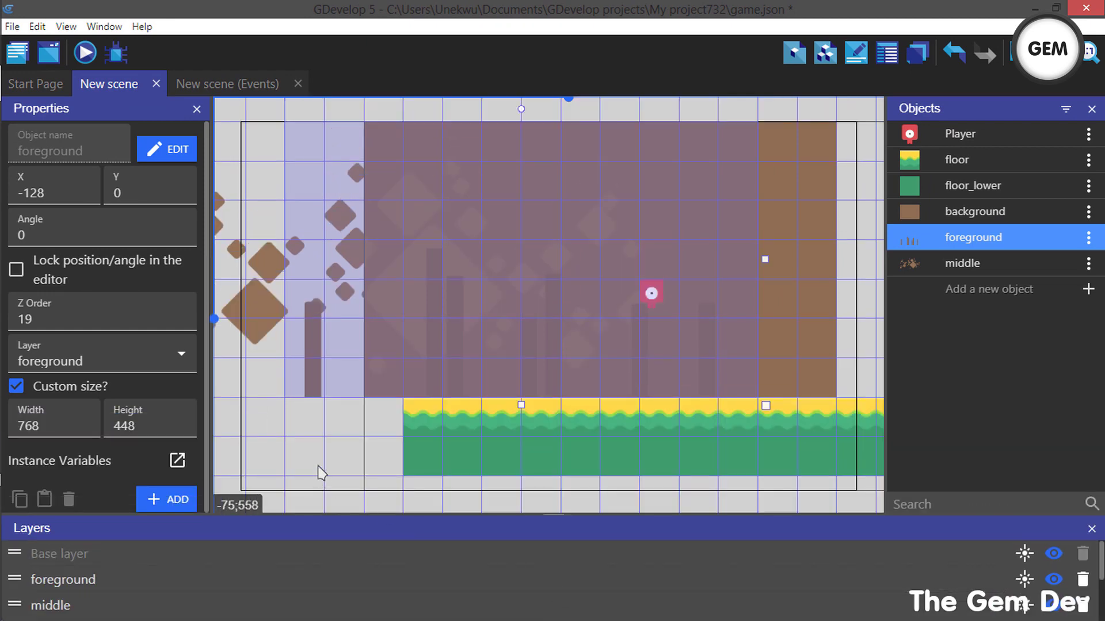
click(318, 468)
click(344, 316)
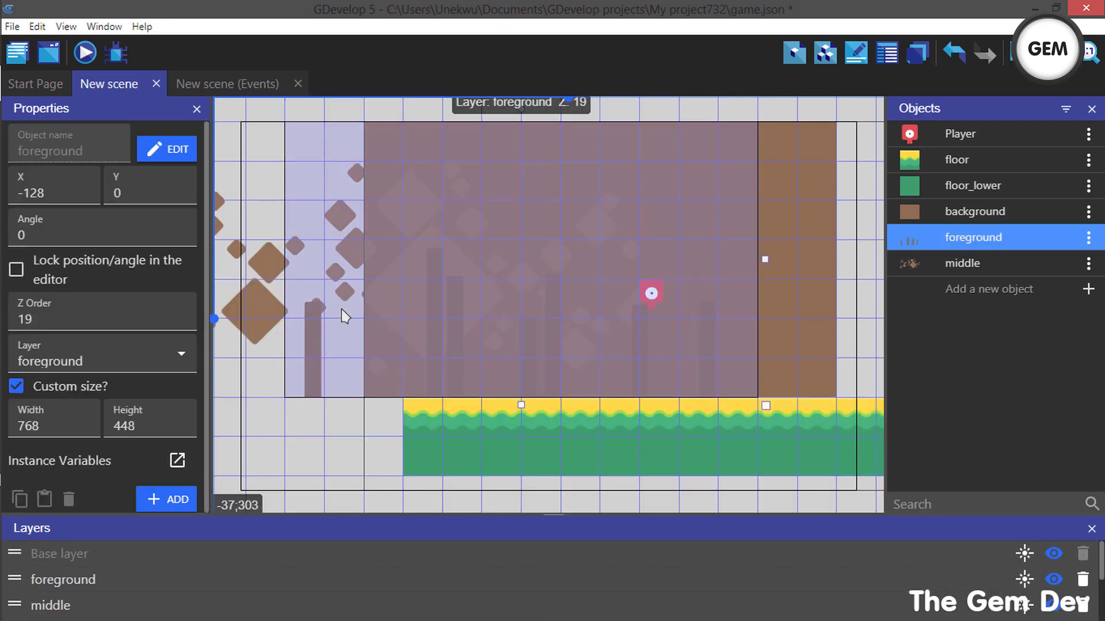
drag(344, 316, 436, 316)
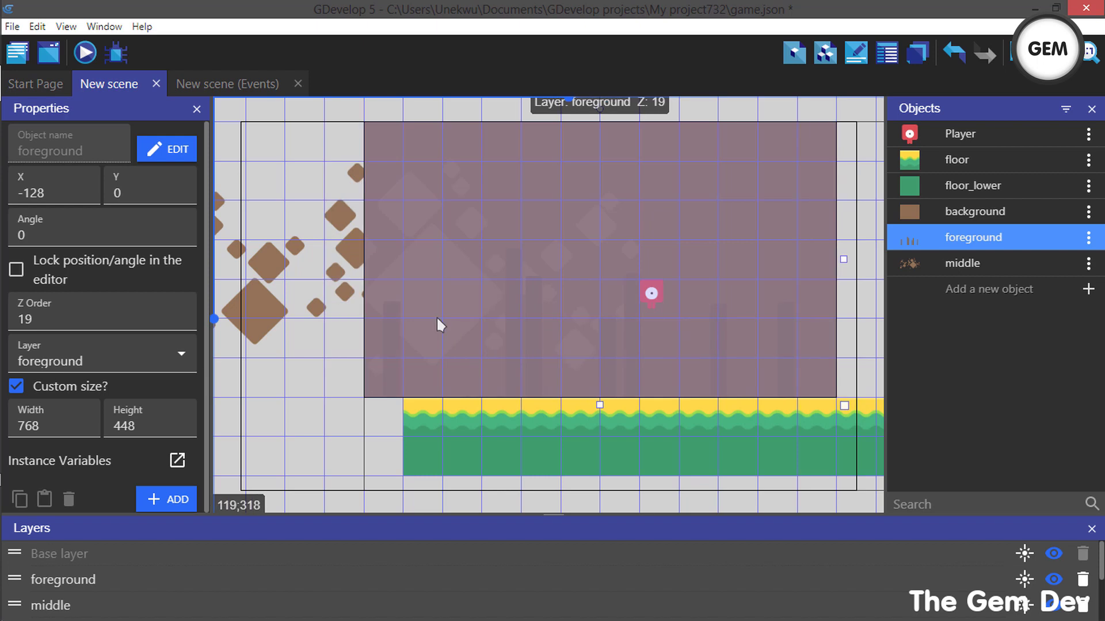
Step: Move the middle instance in the scene so it lies over the background instance
double_click(296, 291)
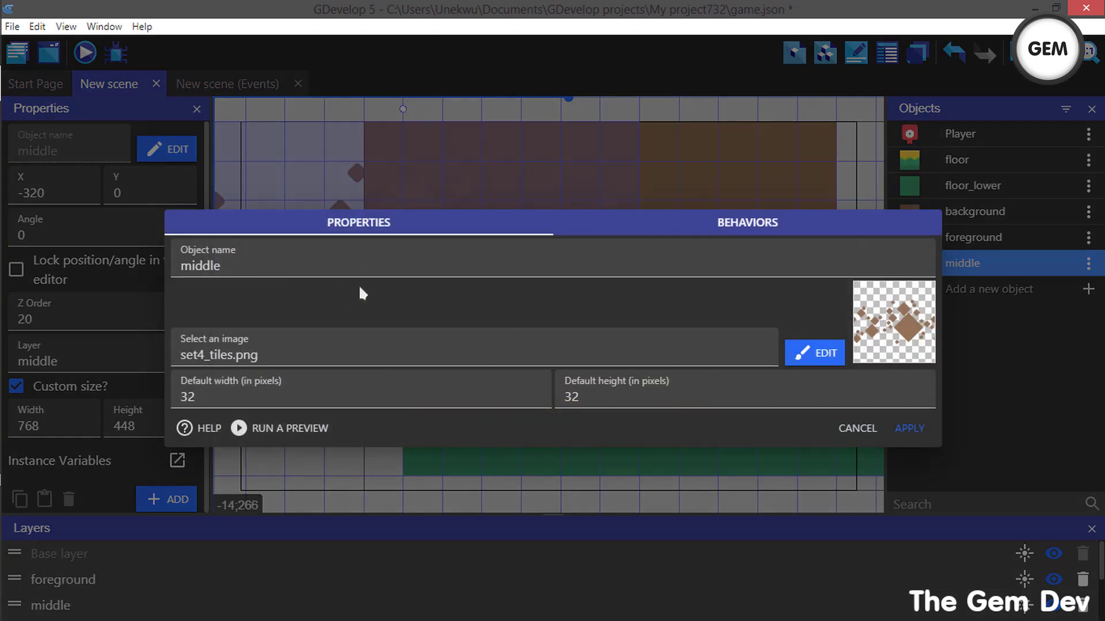
click(850, 431)
drag(301, 259, 520, 279)
click(309, 278)
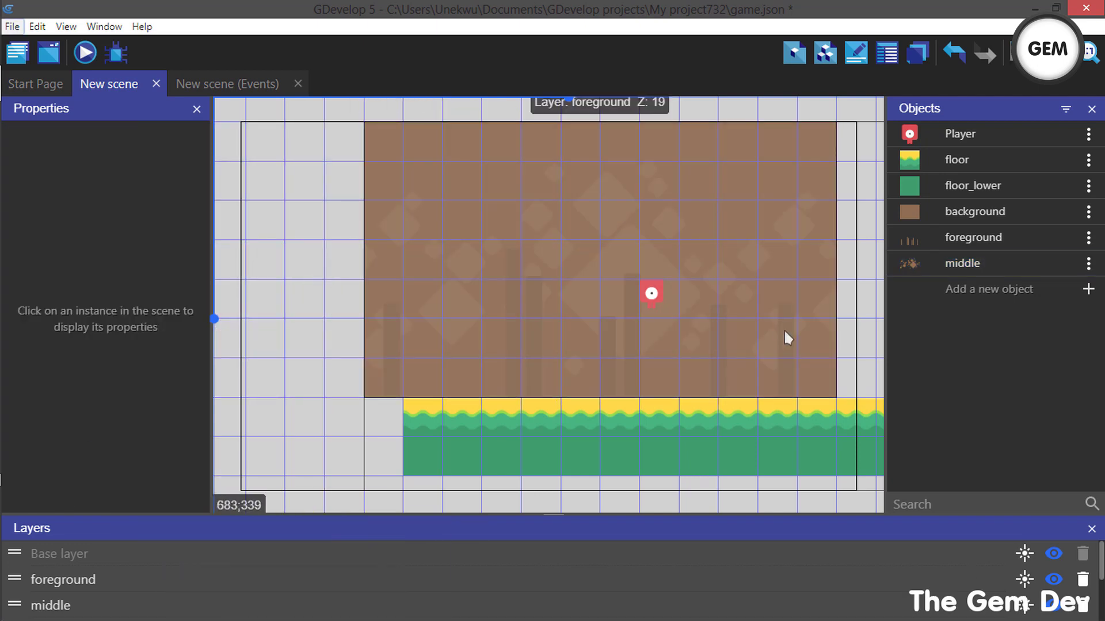
Step: Add a Camera center X position action with the set to operator to the event under camera & parallax
click(219, 82)
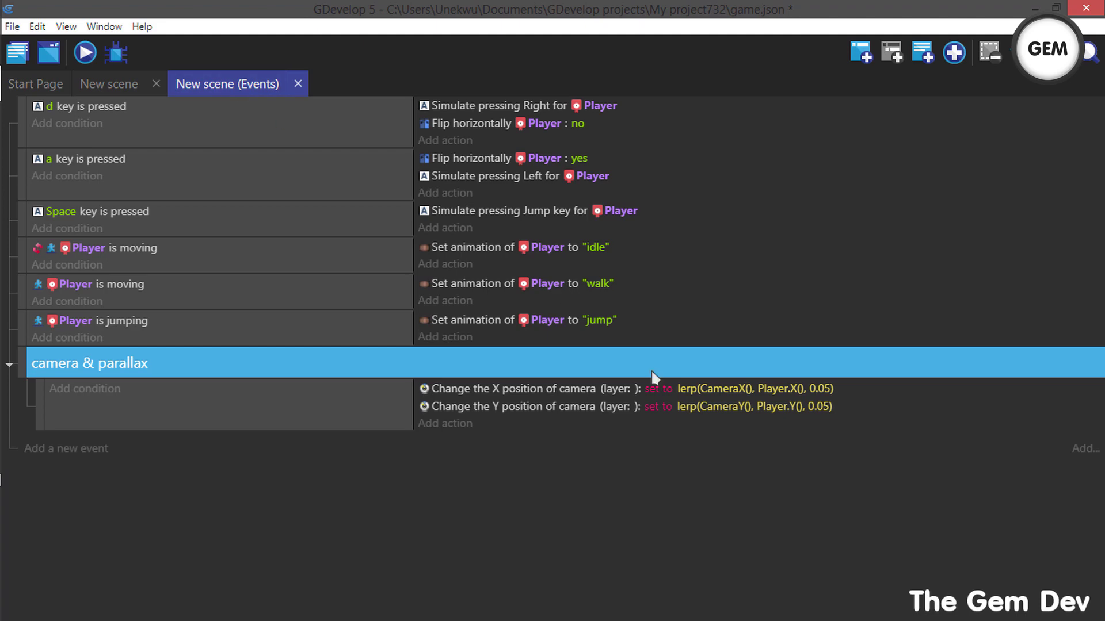
click(439, 429)
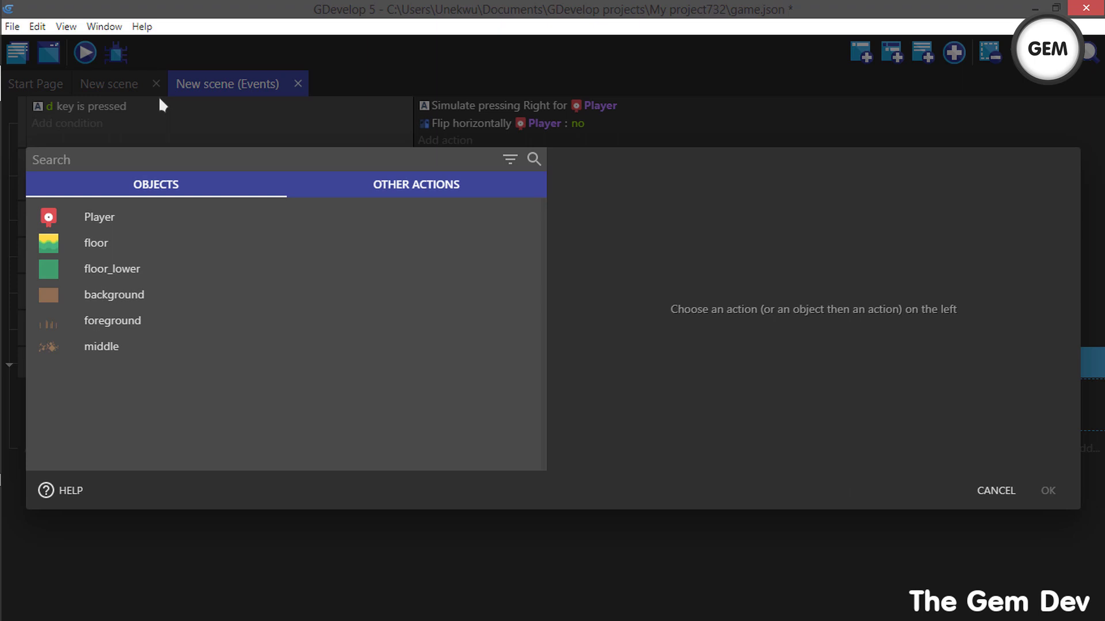
text(camera)
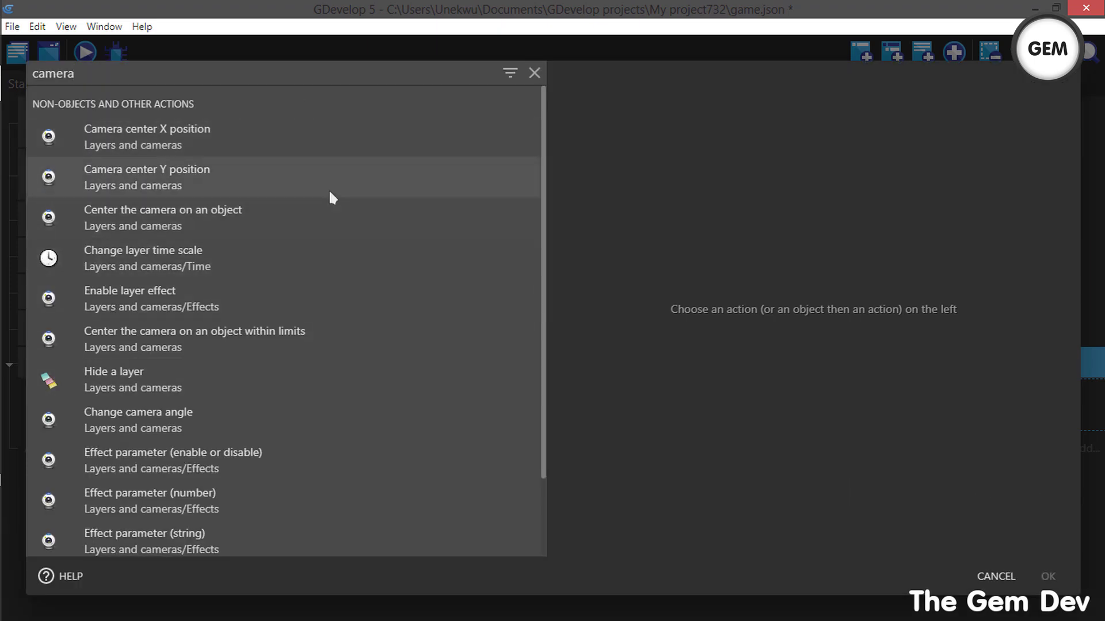
click(159, 137)
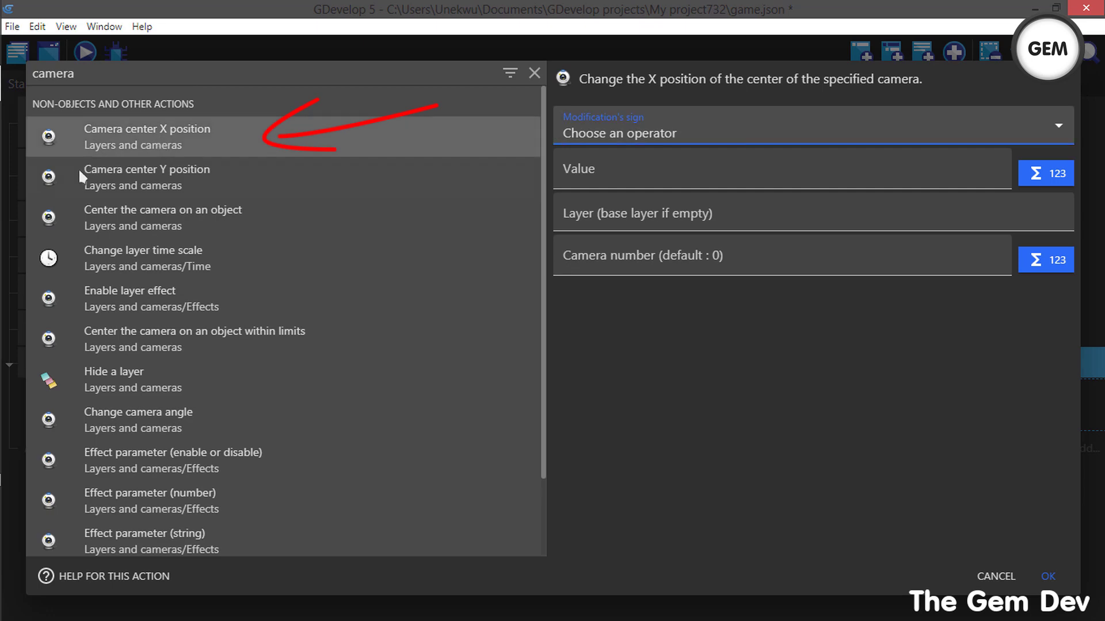
click(684, 125)
click(671, 172)
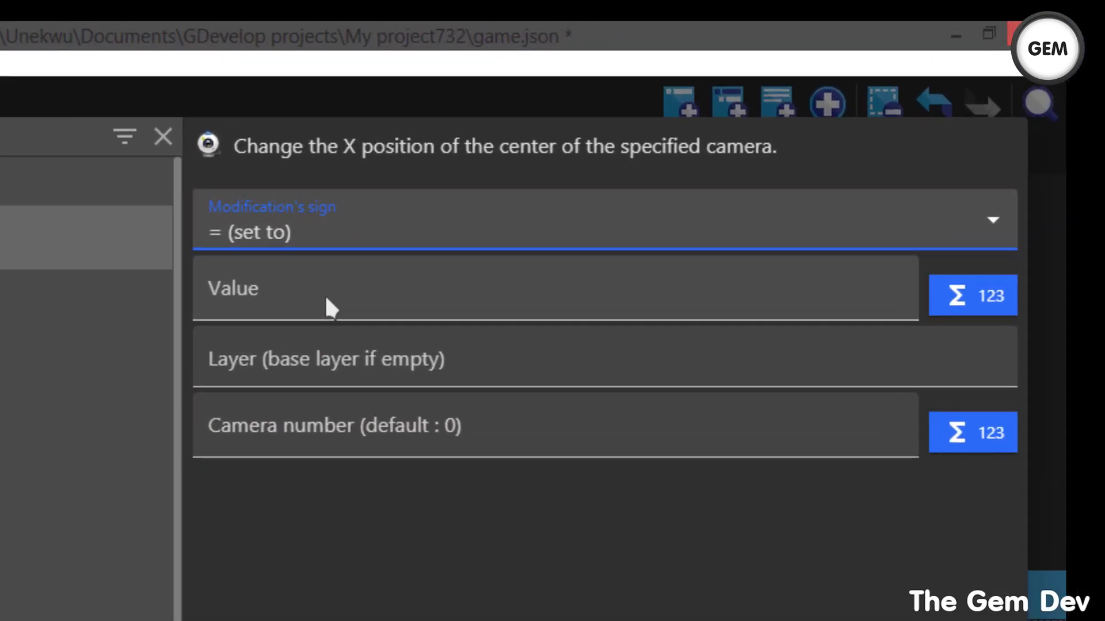
Step: Set the camera X action's value to Player.X() * 0.90
click(324, 294)
text(p)
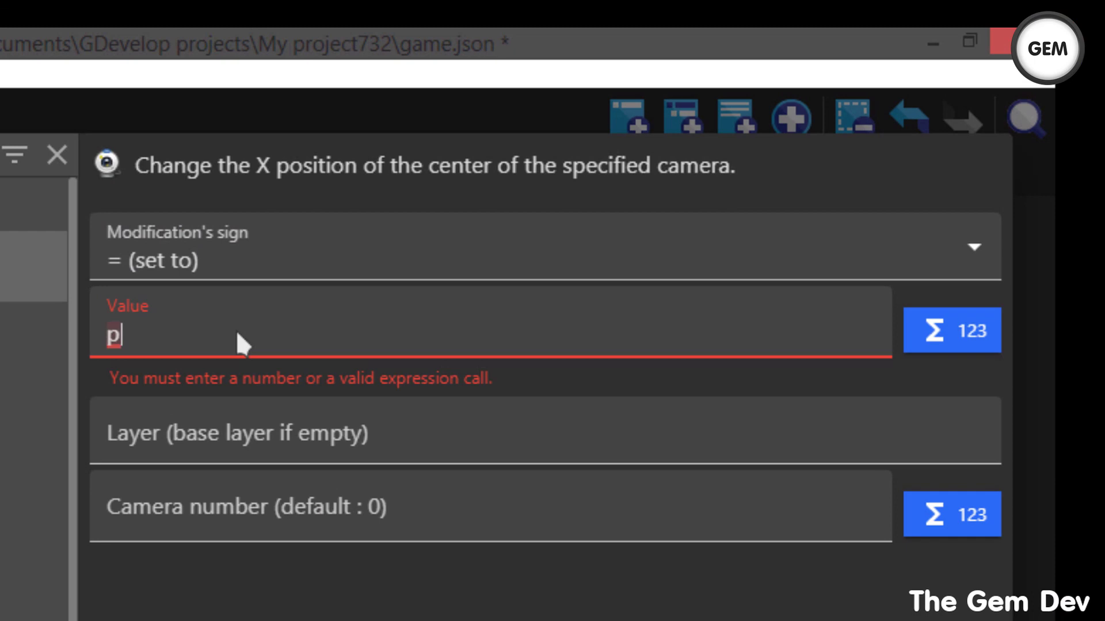
text(layer)
key(Return)
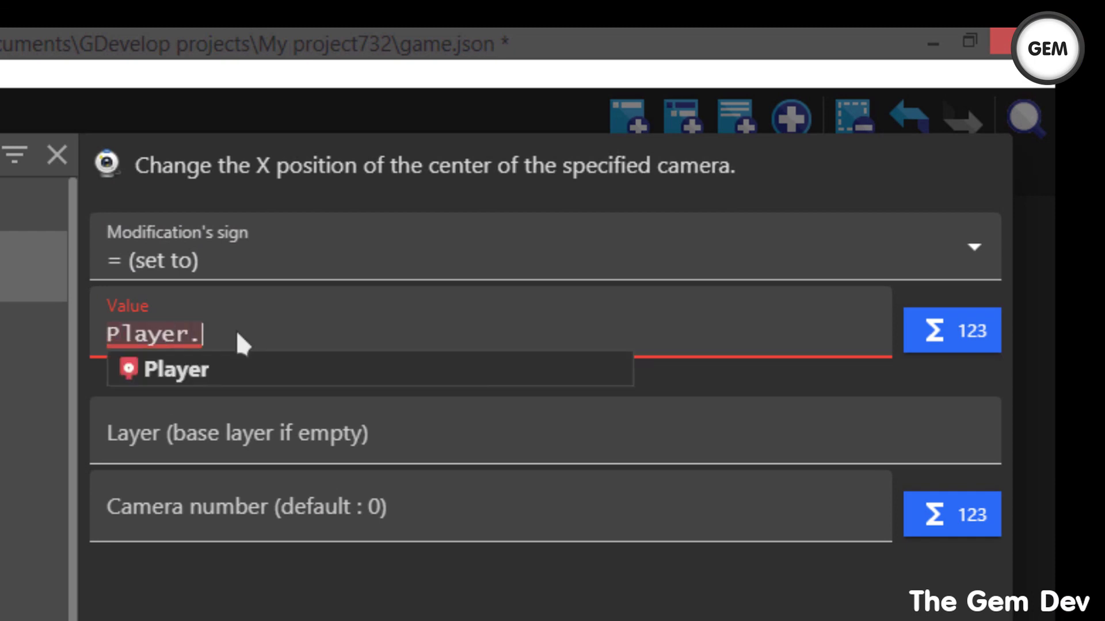
text(X)
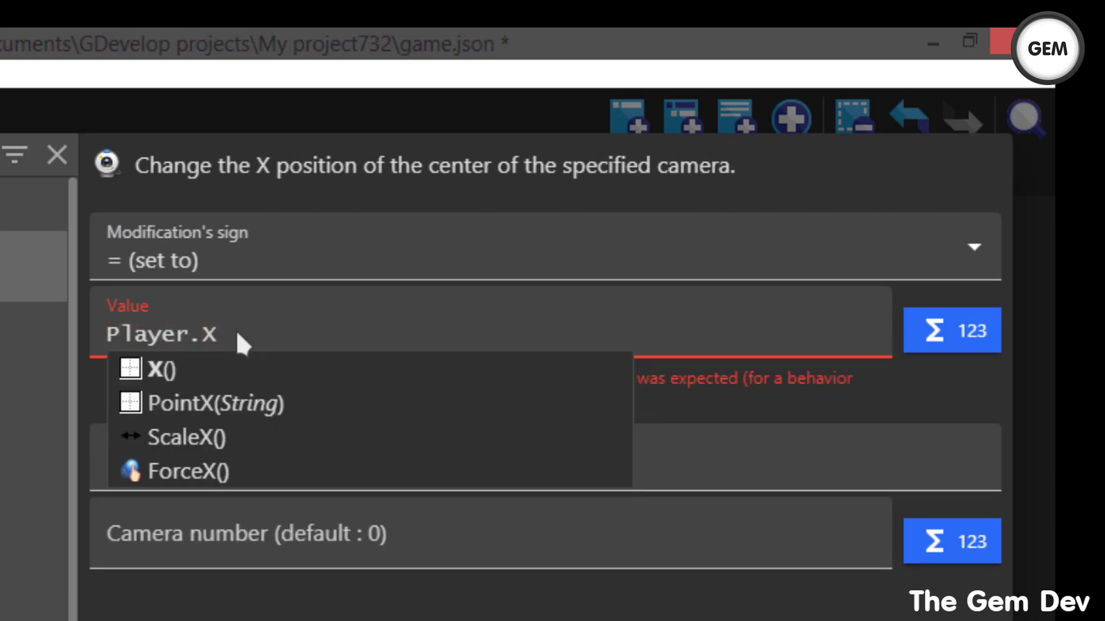
text((),)
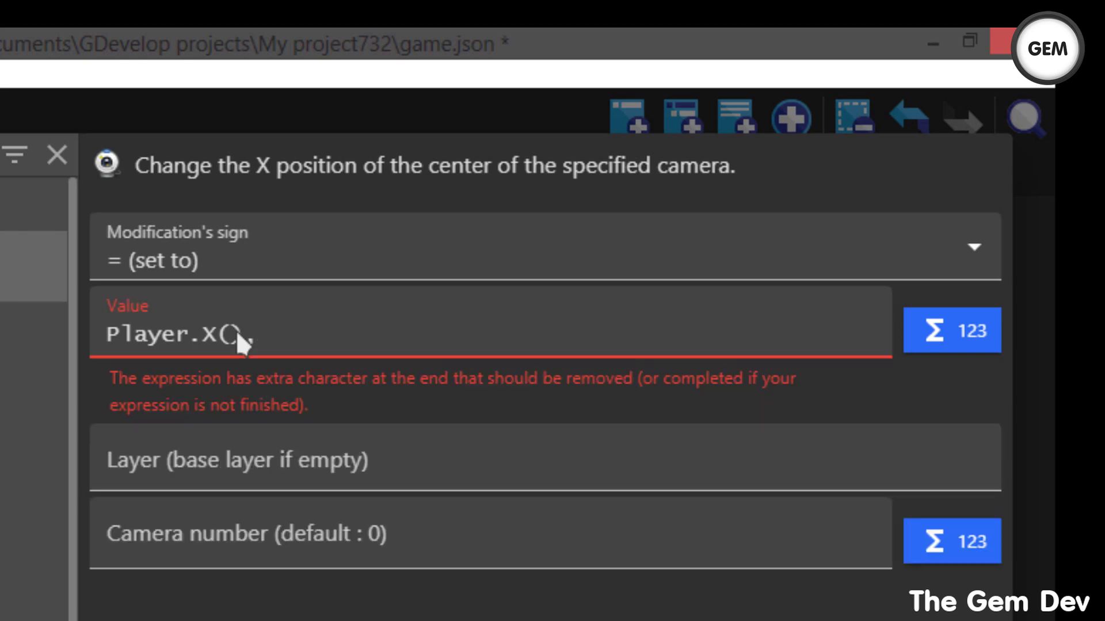
key(BackSpace)
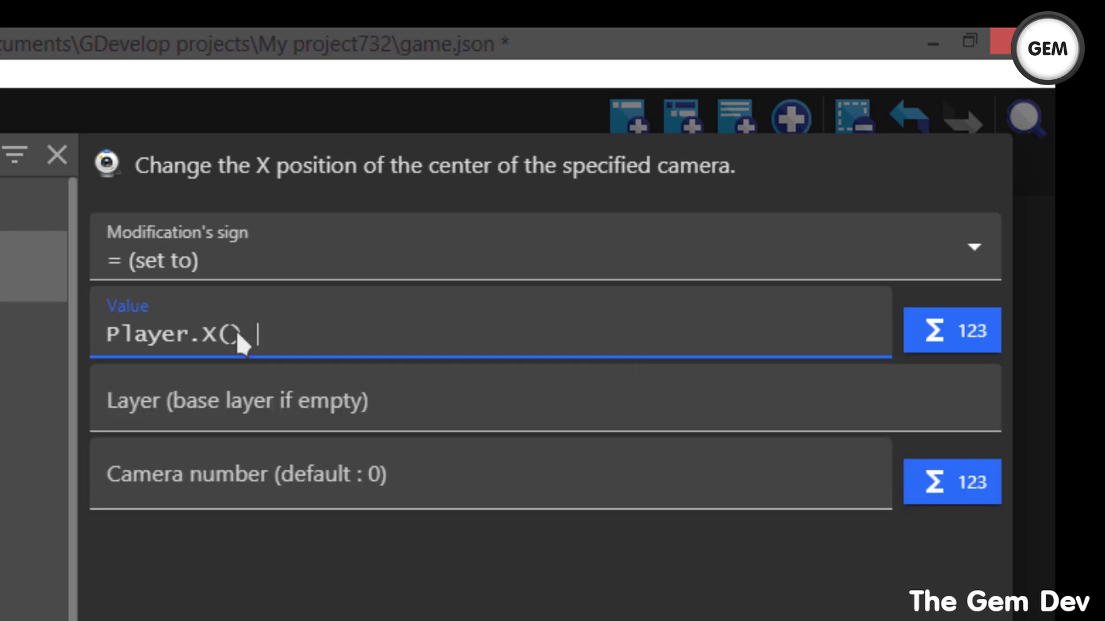
text(*)
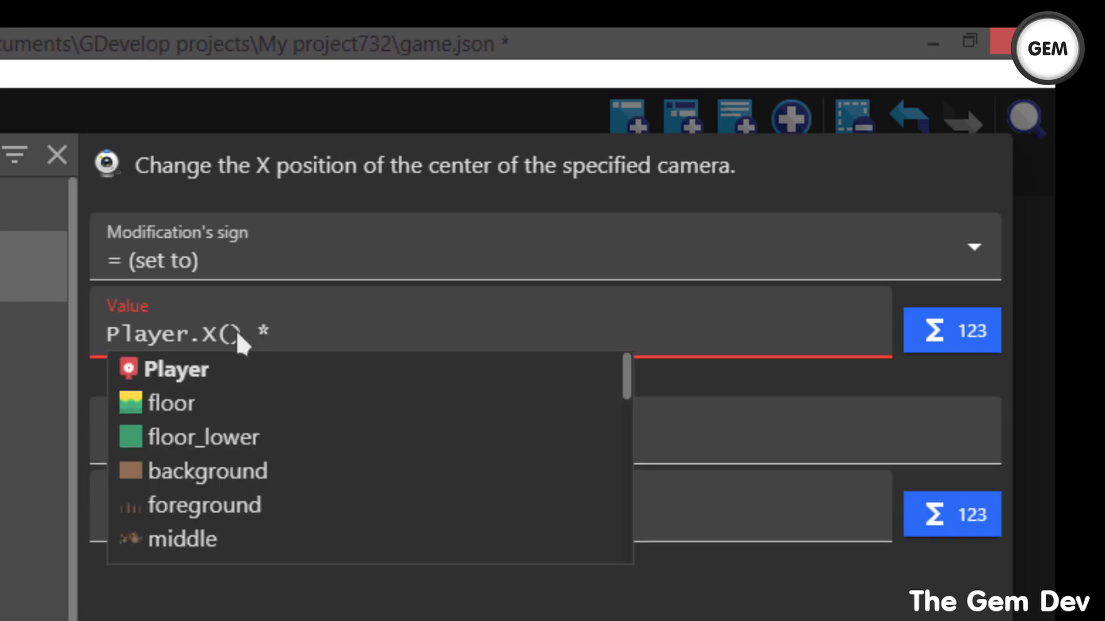
text( 0.90)
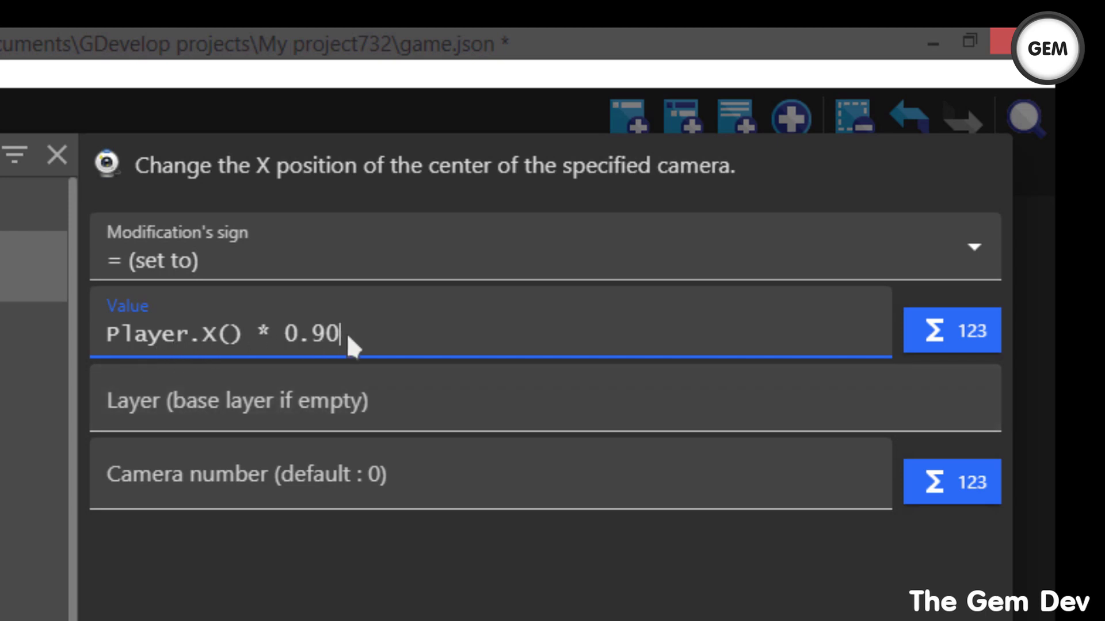
Step: Apply the camera X action to the "background" layer and confirm it
click(333, 396)
click(202, 468)
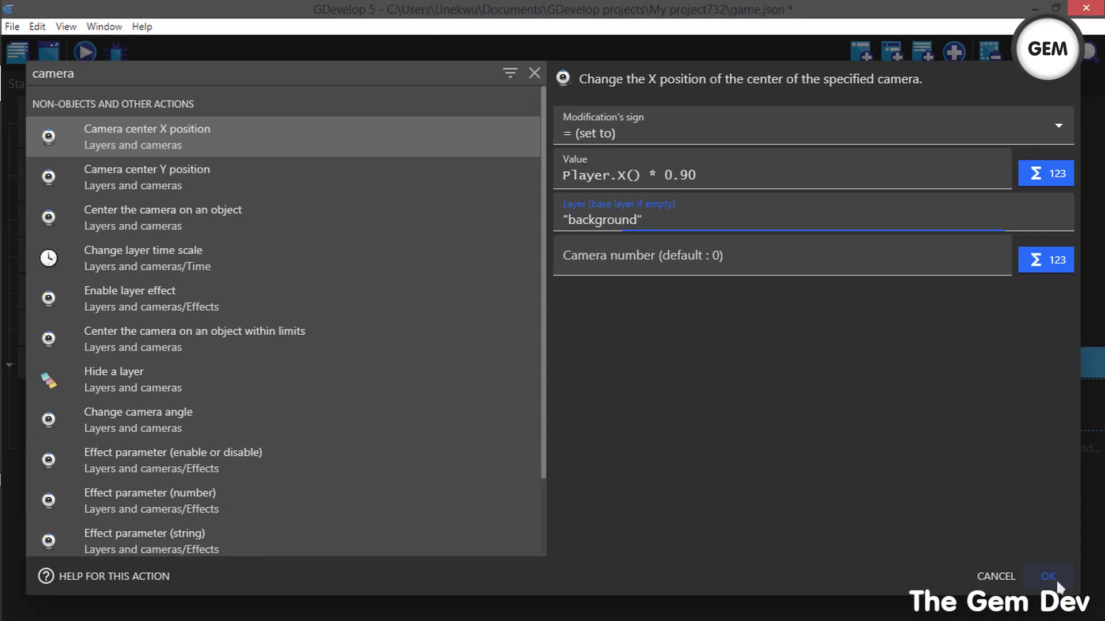
key(Return)
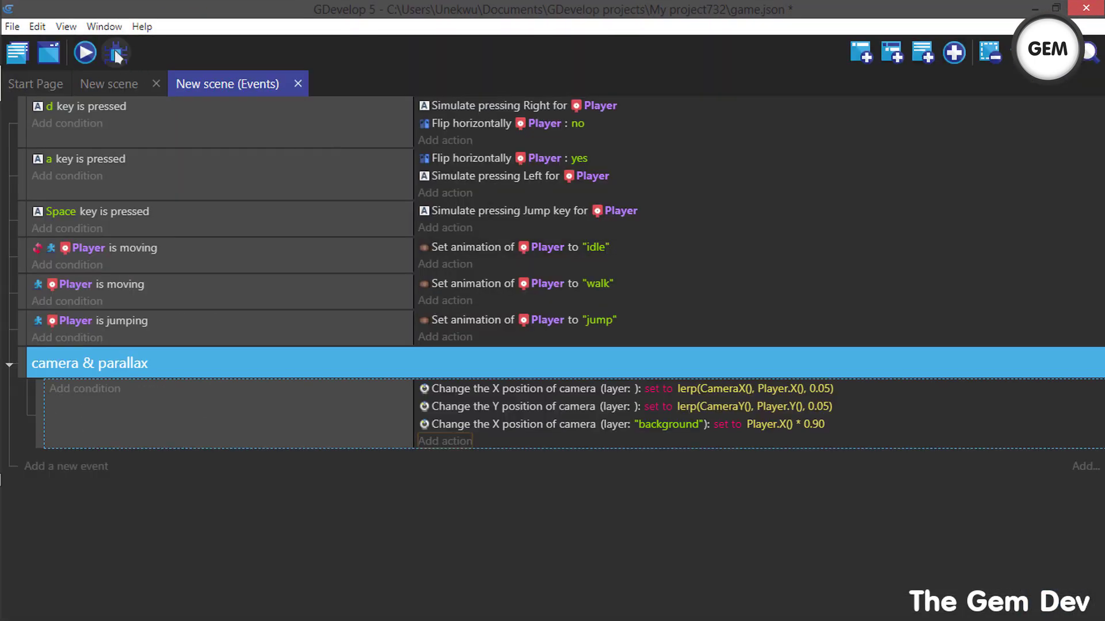
Step: Preview the game, moving the Player both ways and jumping to check the background layer's parallax, and close the preview
click(87, 55)
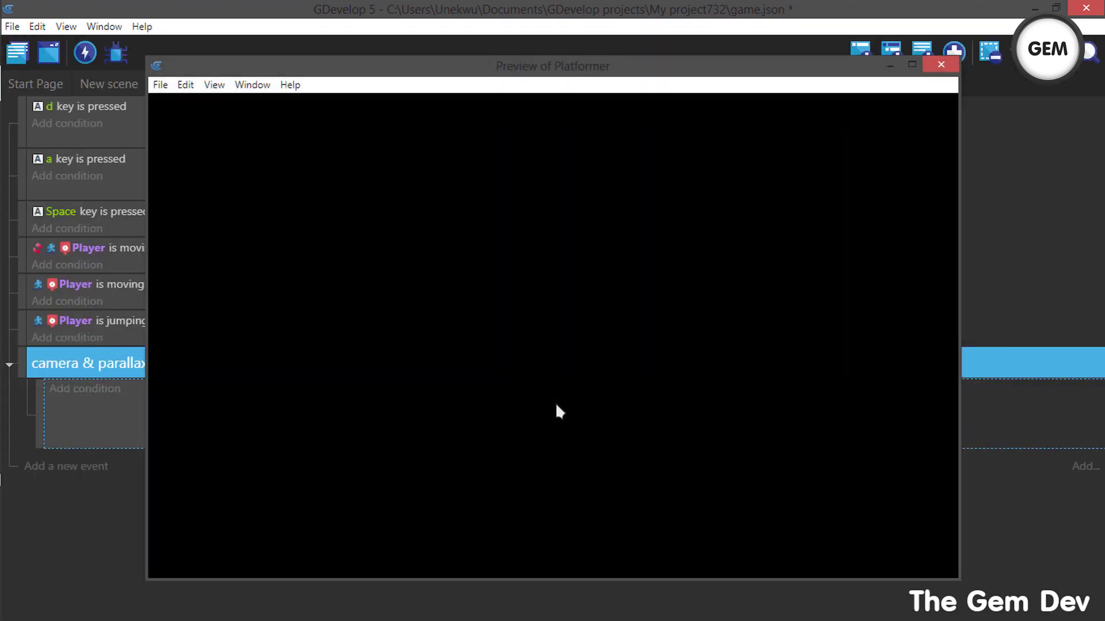
key(d)
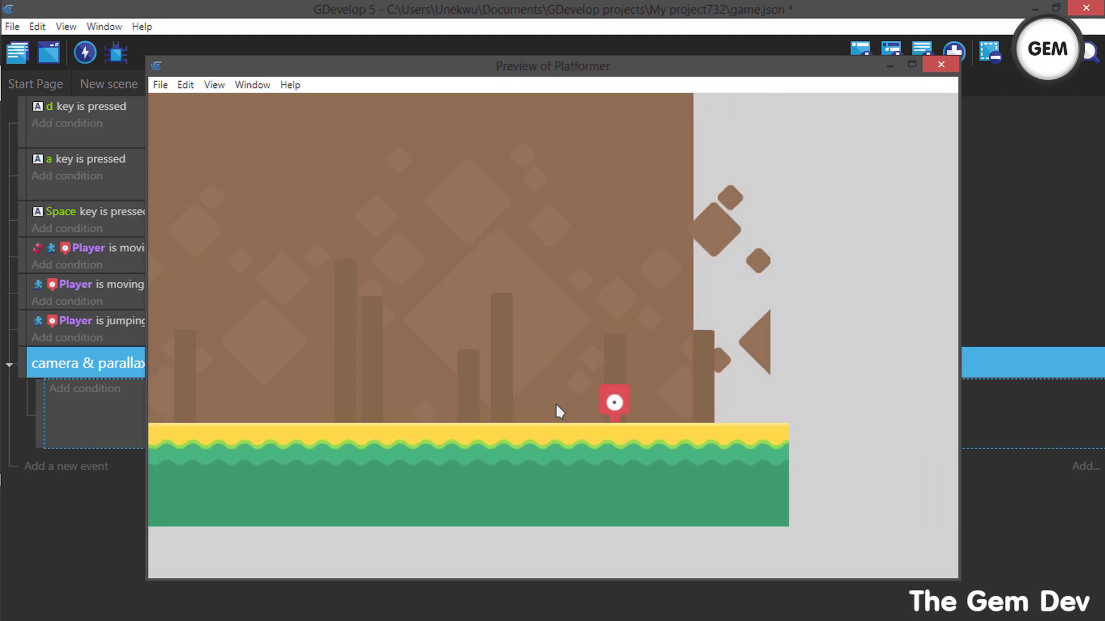
key(a)
key(space)
key(space)
key(d)
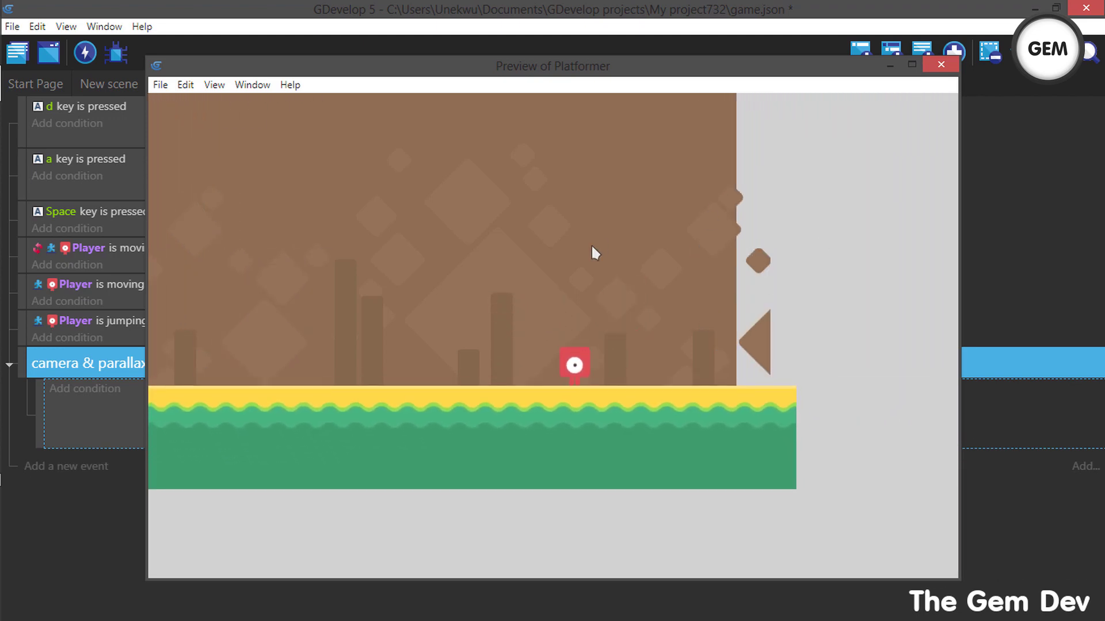
click(939, 65)
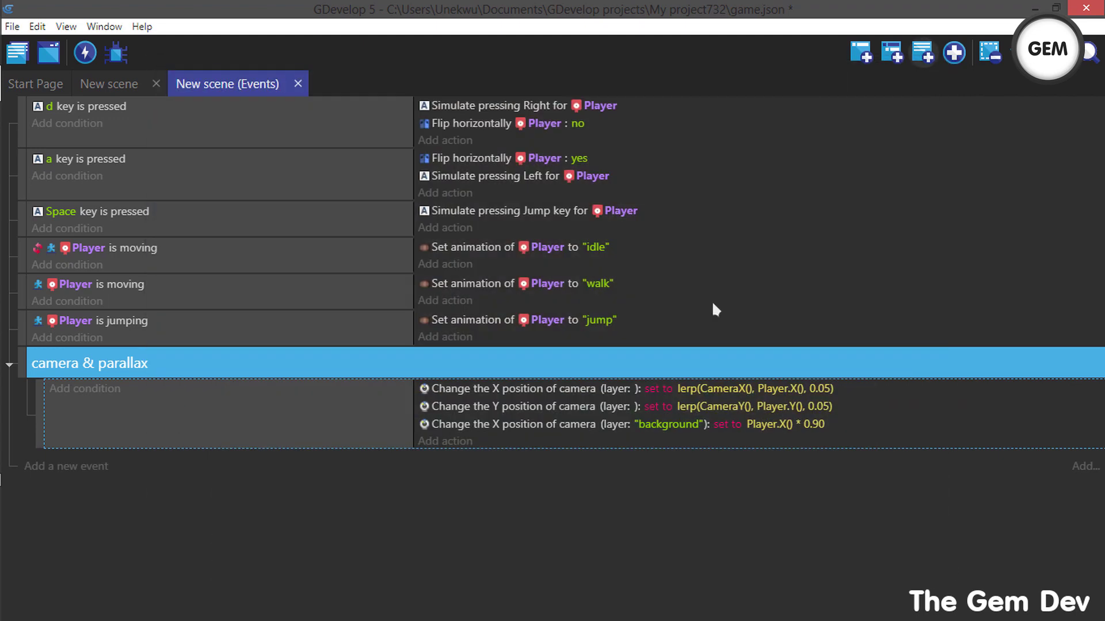
Step: Add another Camera center X position action with the set to operator below the background layer's camera action
click(438, 441)
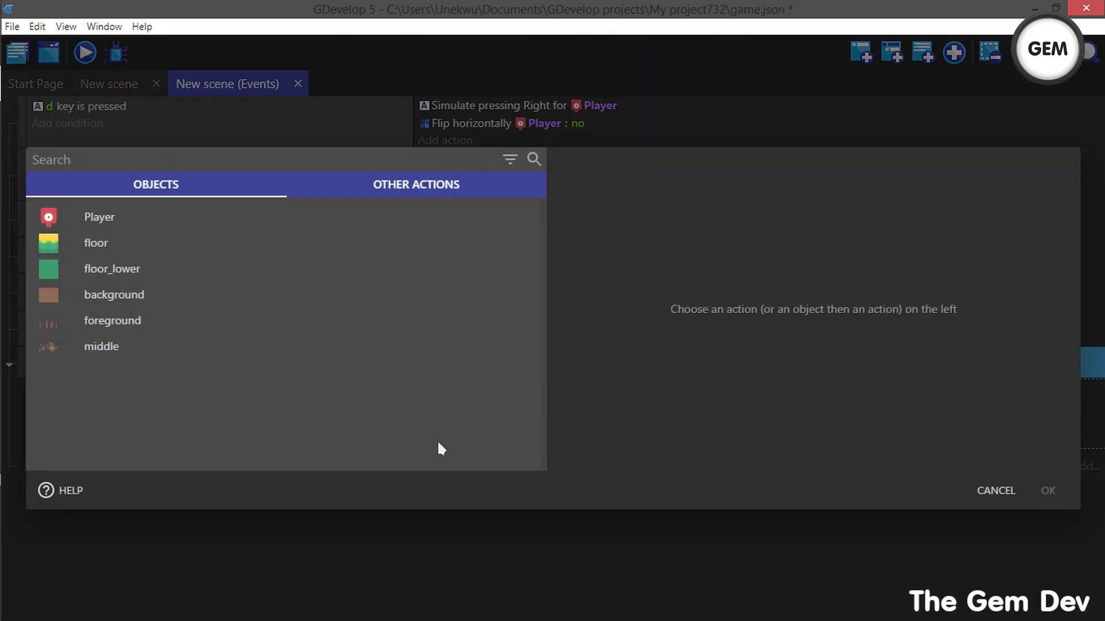
text(camera)
click(211, 151)
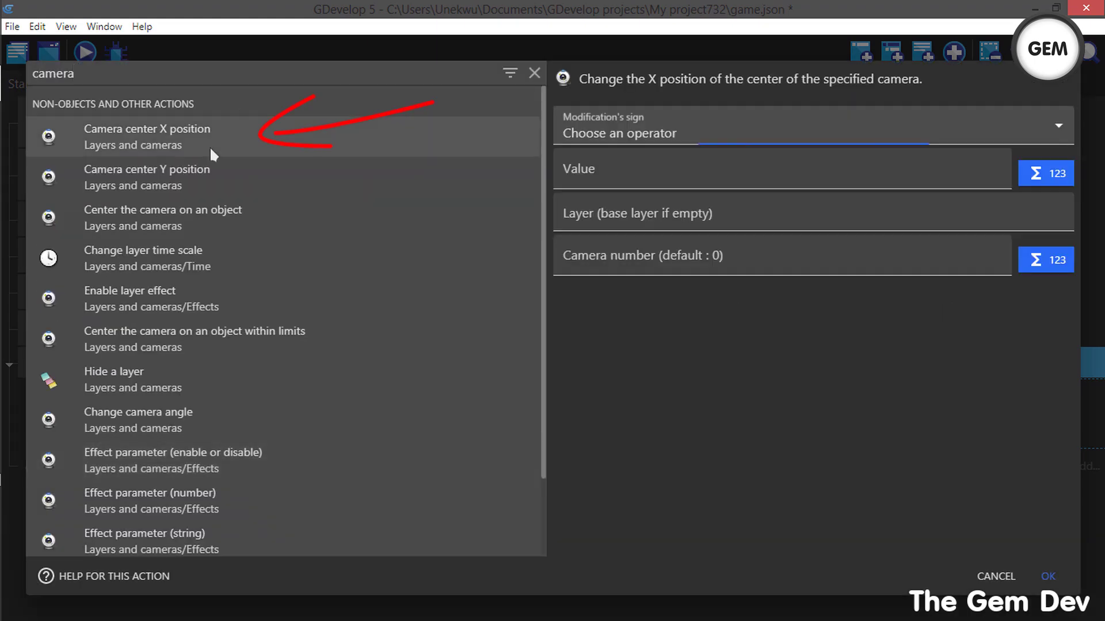
click(661, 135)
click(632, 174)
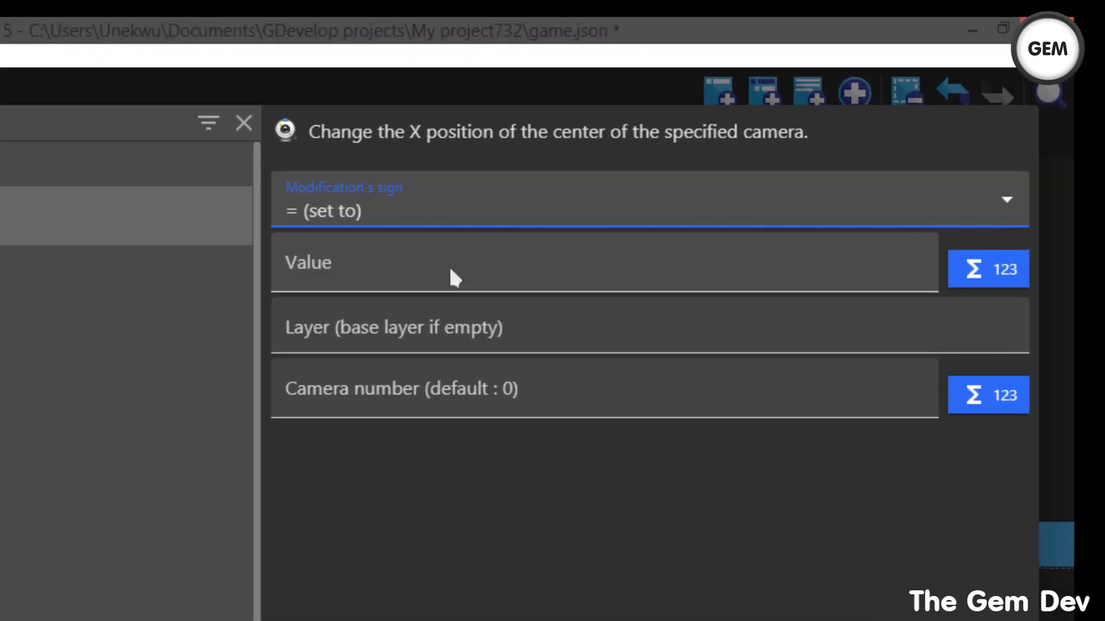
Step: Set the new camera X action's value to player.X() * 0.80
click(451, 270)
text(player)
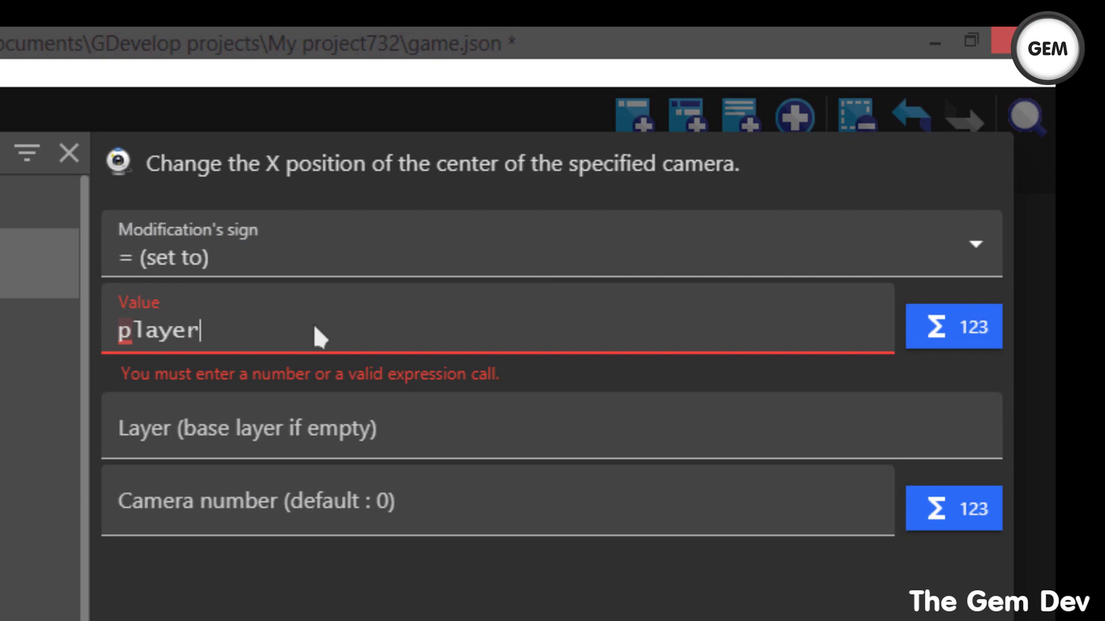
text(.Angle())
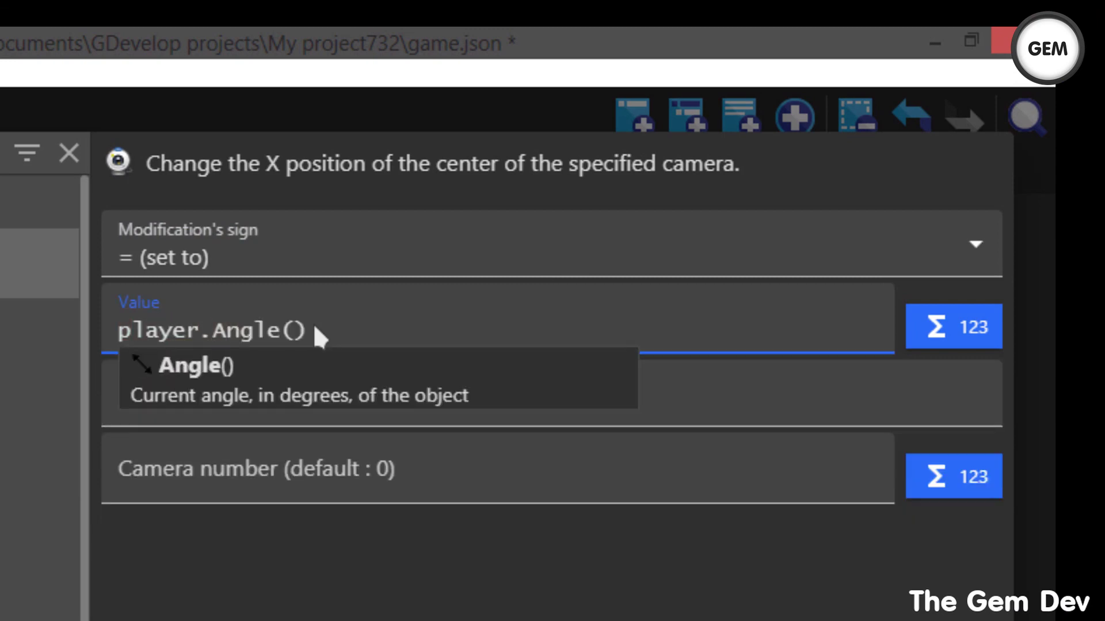
key(BackSpace)
key(BackSpace)
key(BackSpace)
key(BackSpace)
key(BackSpace)
key(BackSpace)
key(BackSpace)
text(X)
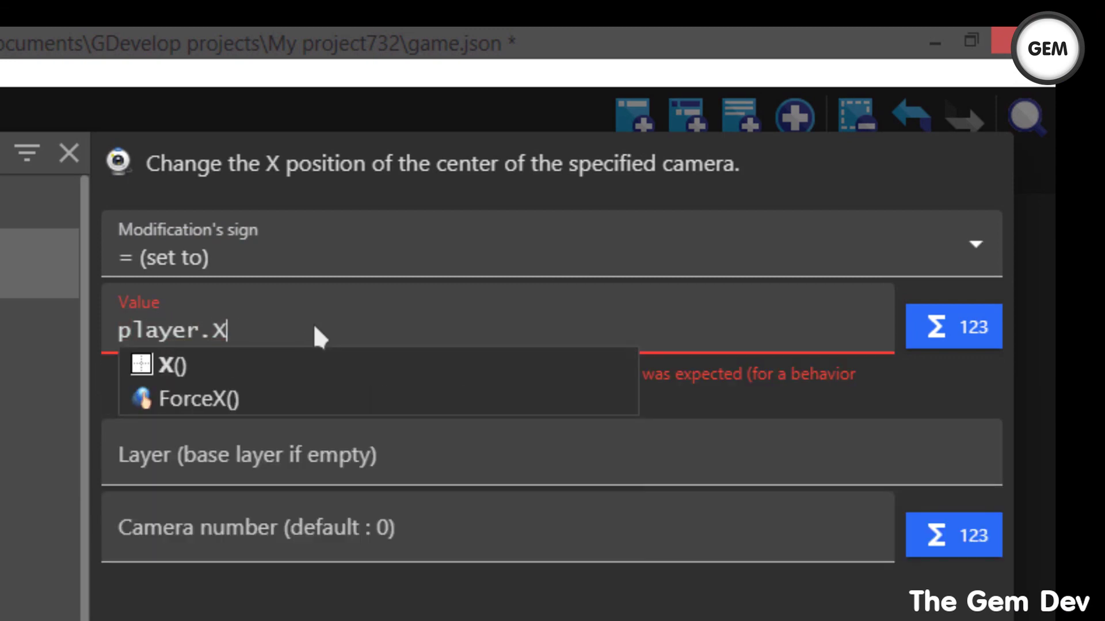
text(() )
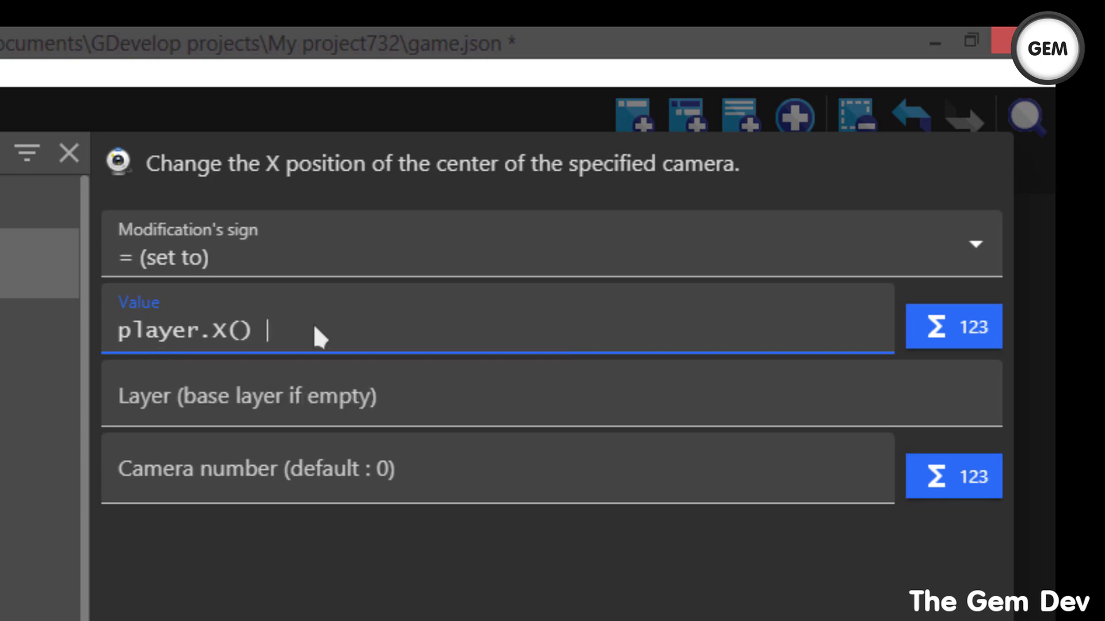
text(* 0)
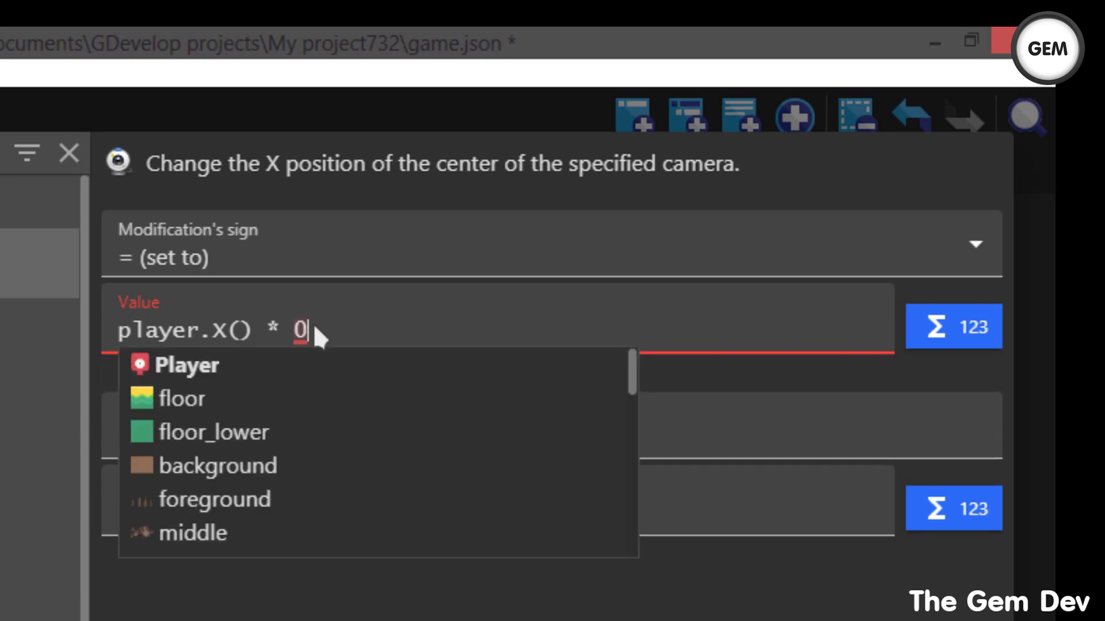
text(.)
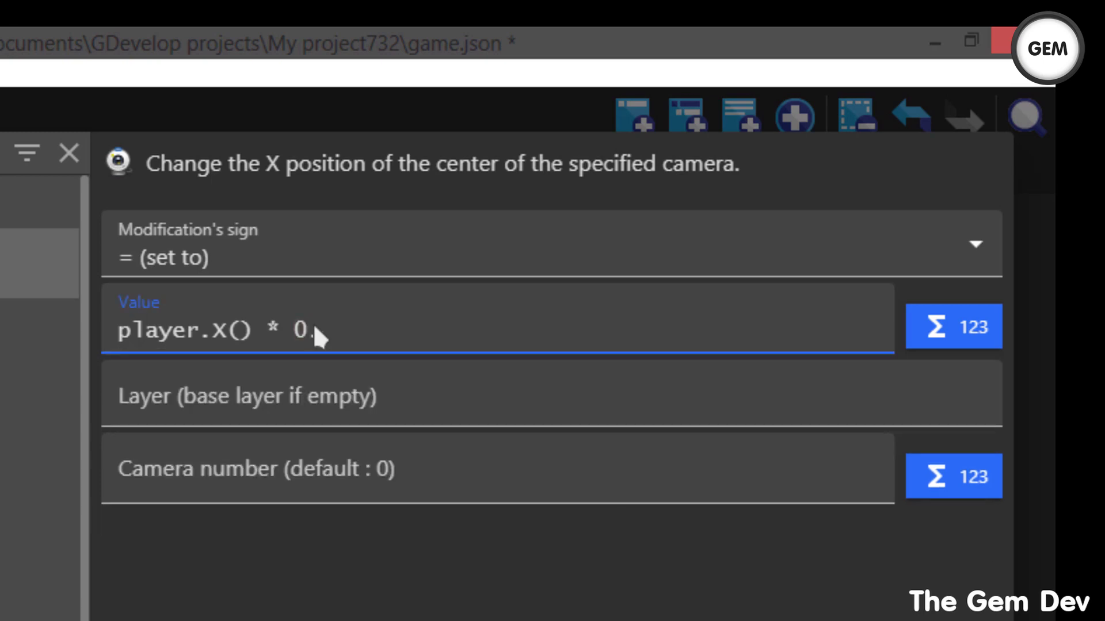
text(80)
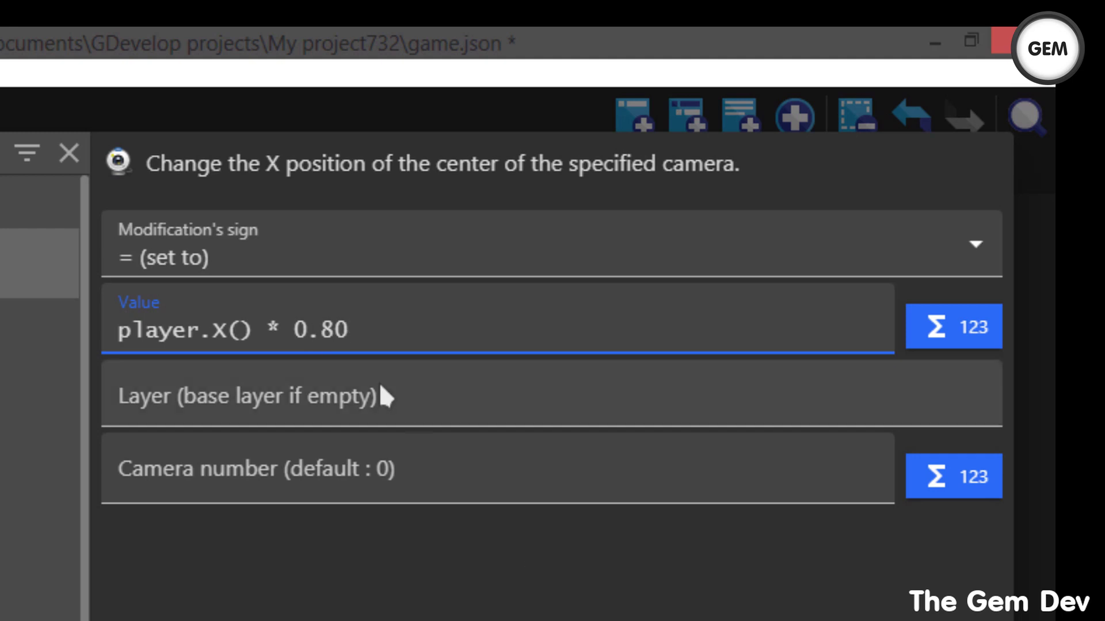
Step: Assign the new camera X action to the "middle" layer and confirm it
click(351, 422)
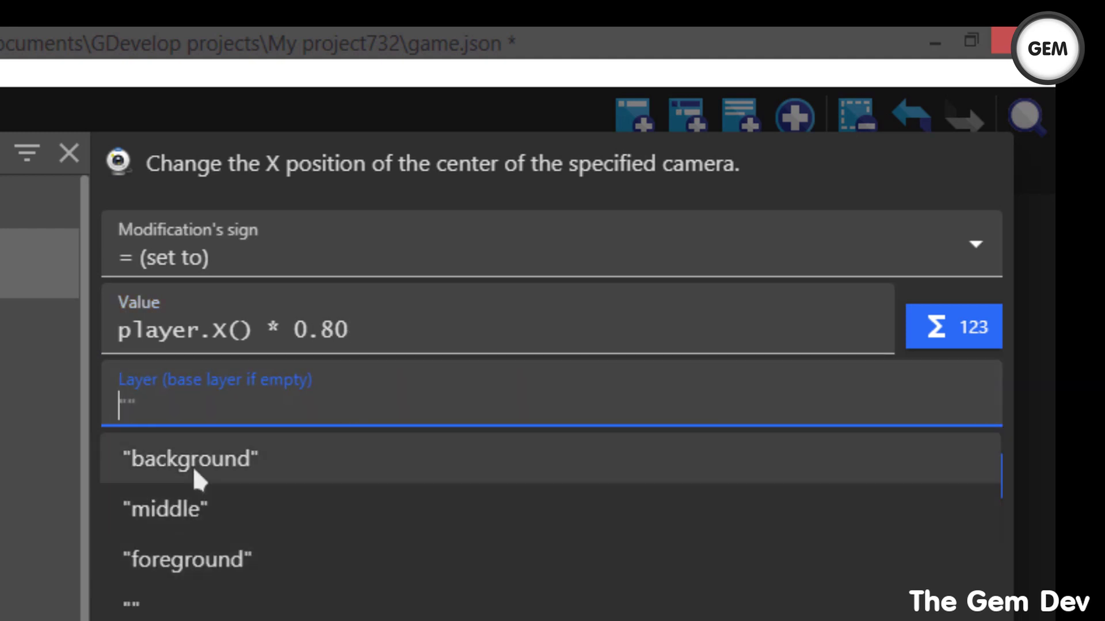
click(184, 520)
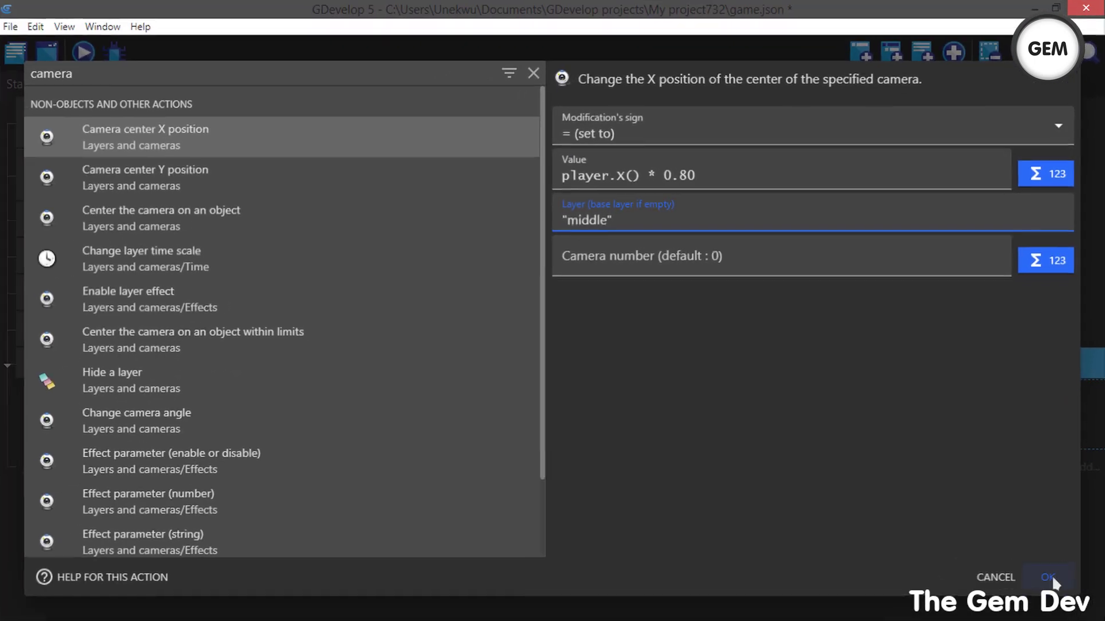
click(1052, 578)
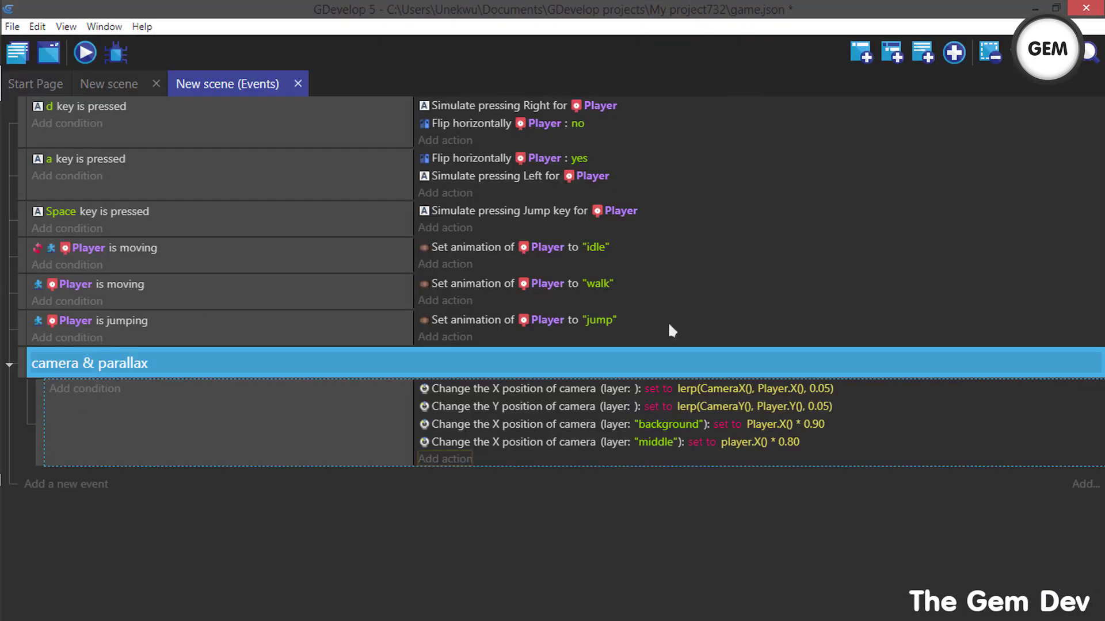
Step: Preview the game, moving the Player both ways and jumping to check the middle layer's parallax, and close the preview
click(84, 57)
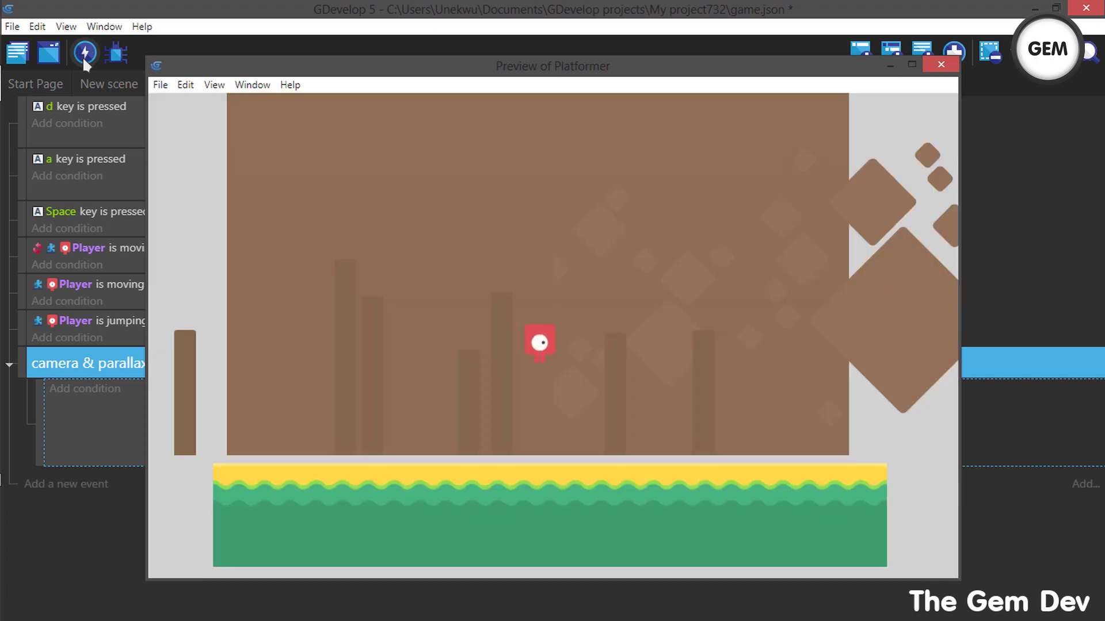
key(d)
key(space)
key(a)
key(space)
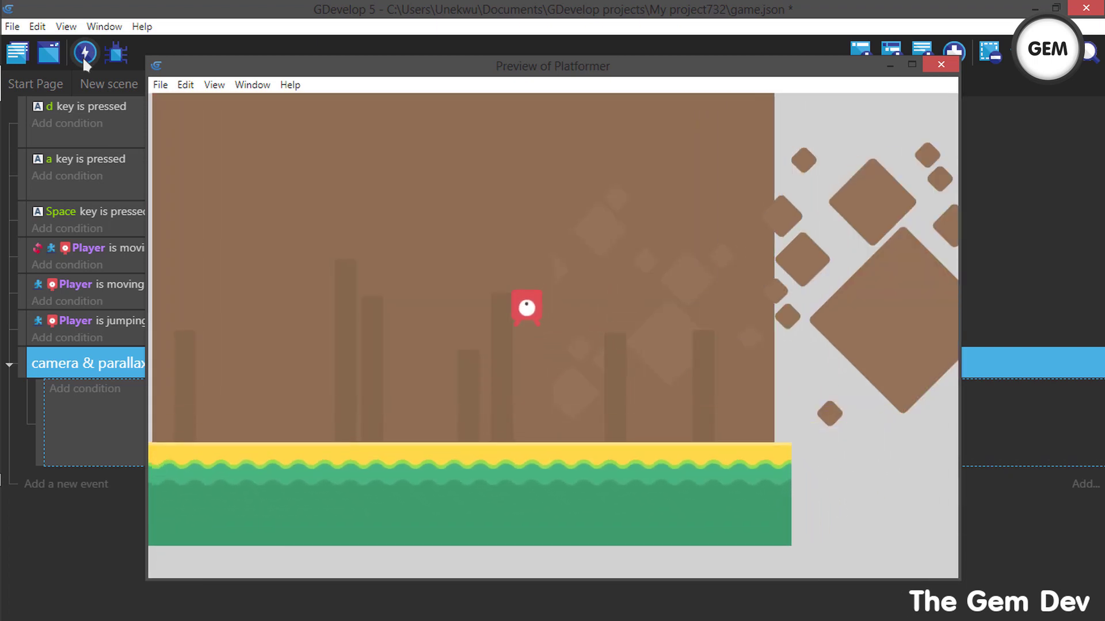
key(space)
key(d)
key(space)
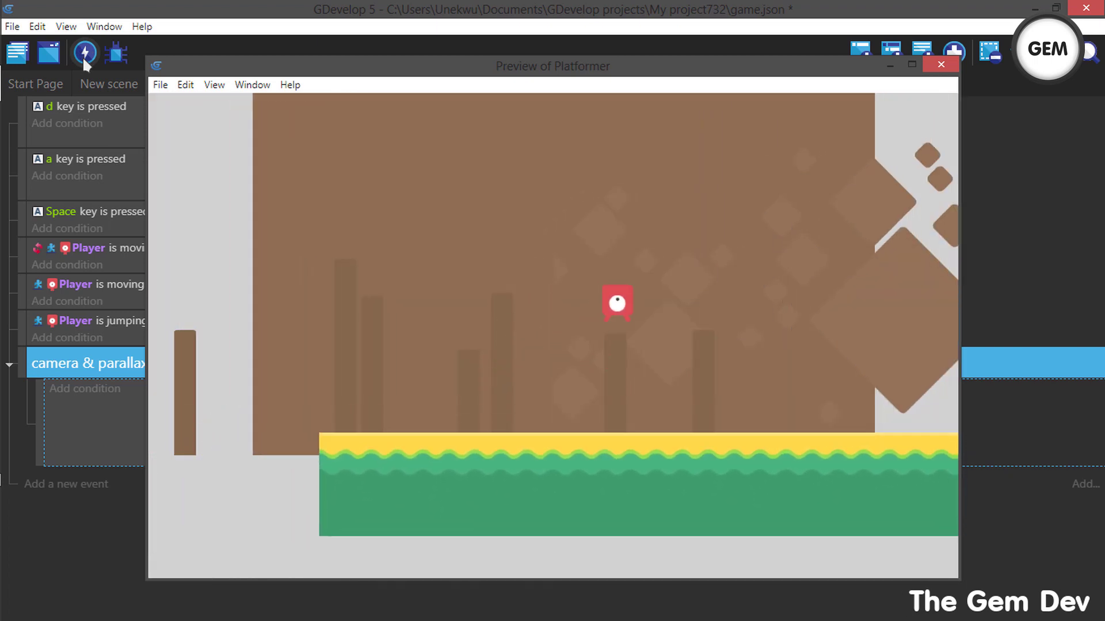
key(space)
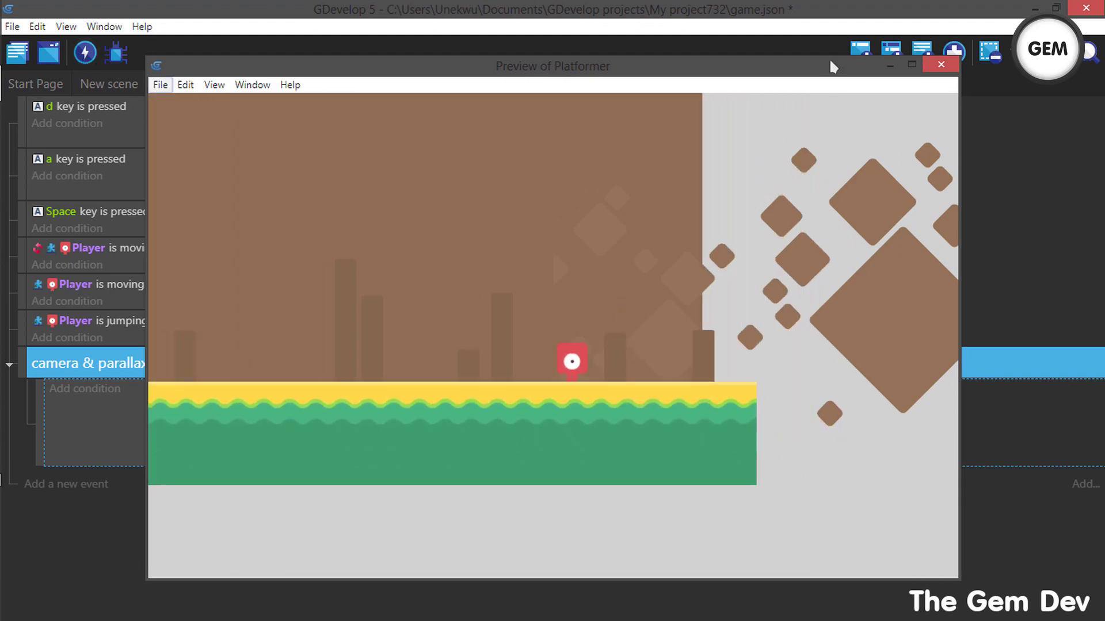
click(940, 63)
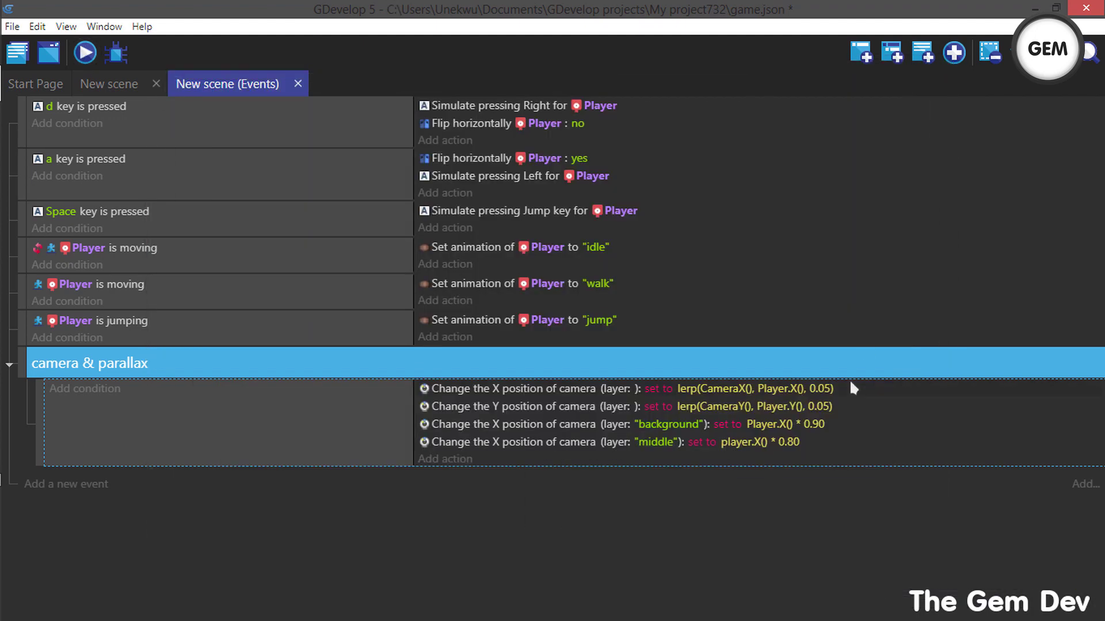
Step: Correct the object name's capitalization in the "middle" layer's camera X action so its value is Player.X() * 0.80
double_click(605, 445)
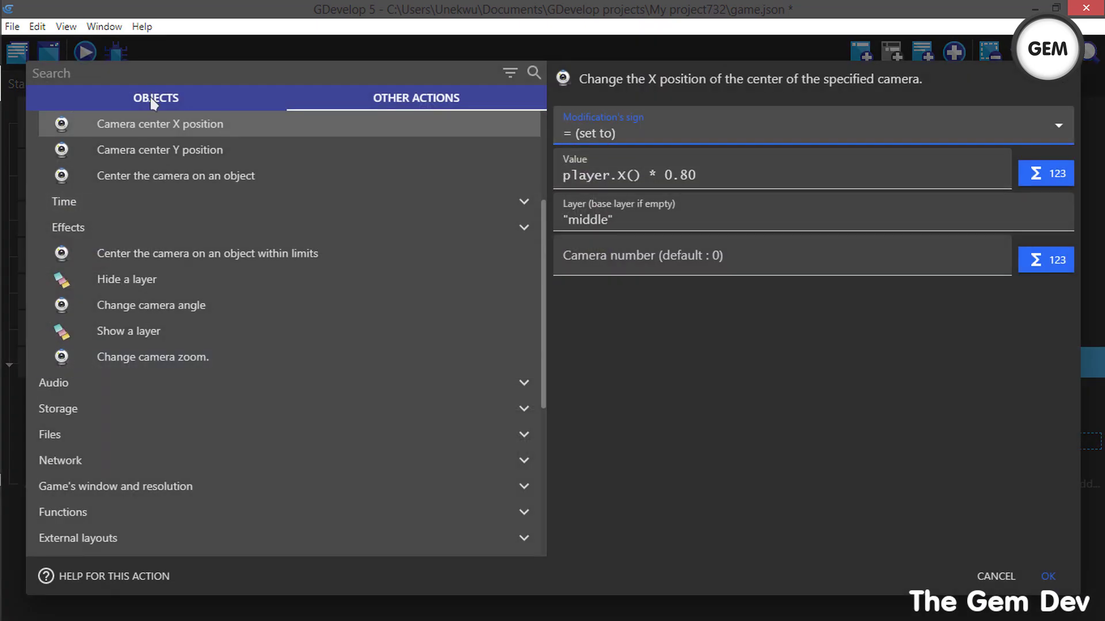
click(154, 98)
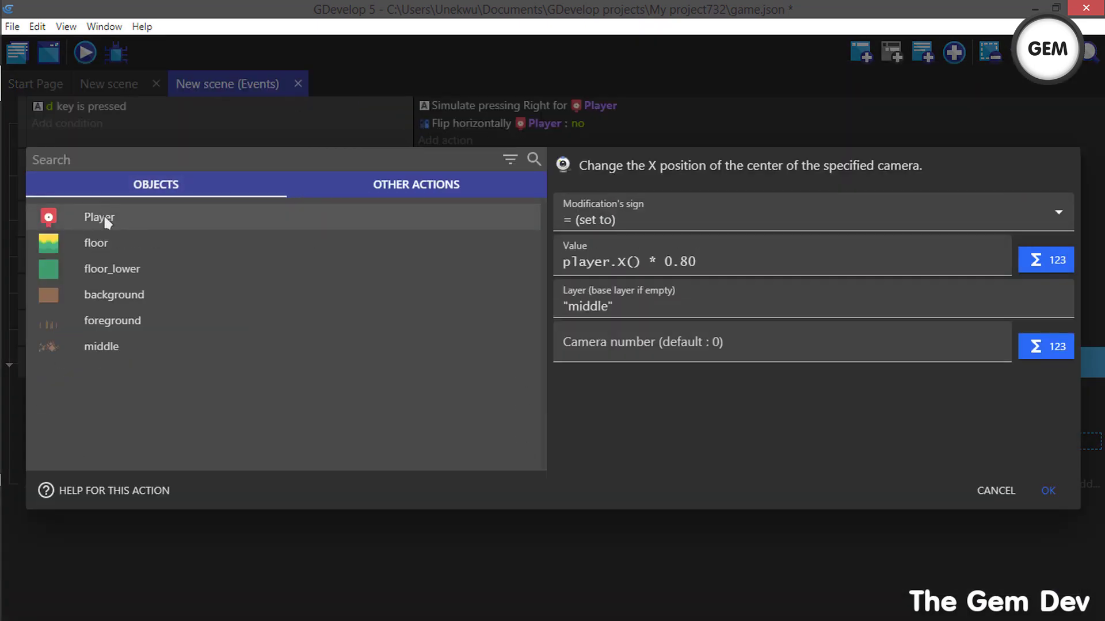
click(382, 179)
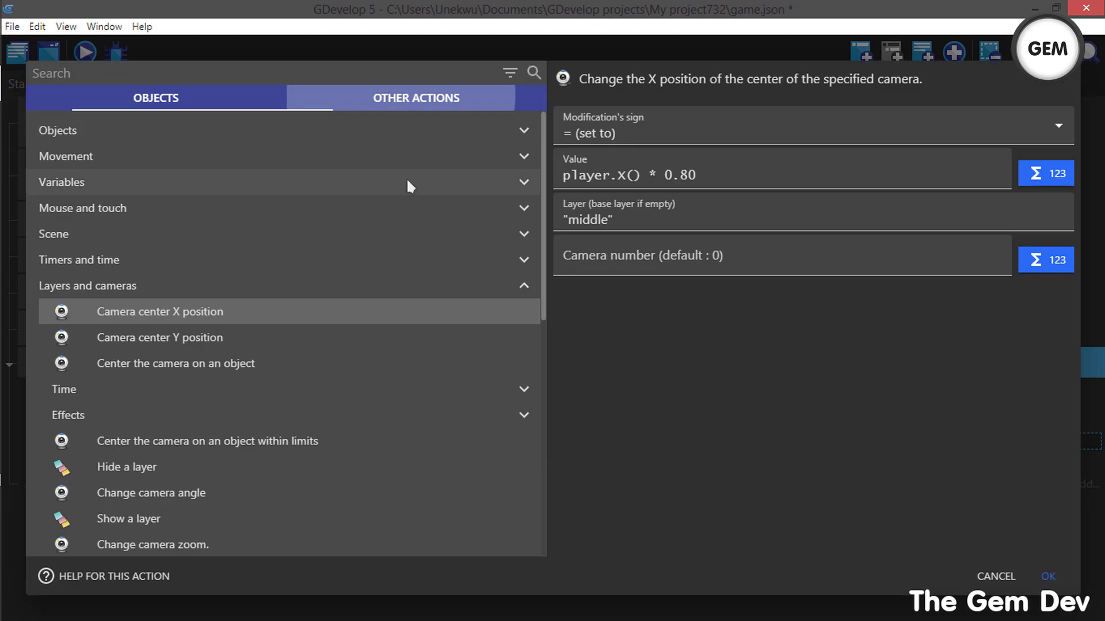
click(182, 98)
click(574, 263)
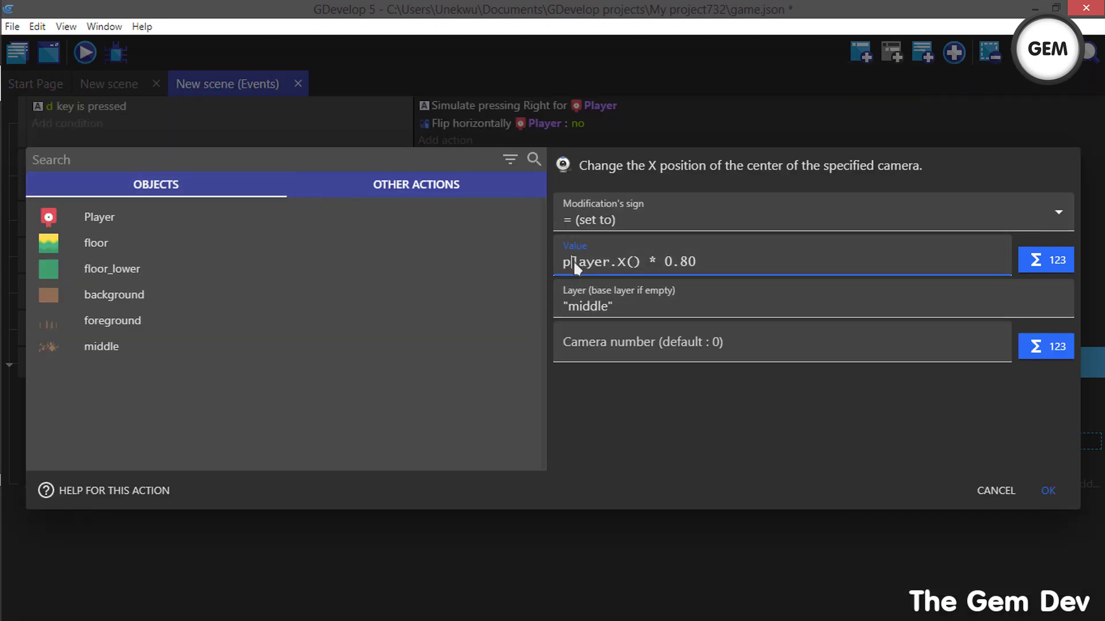
key(BackSpace)
text(P)
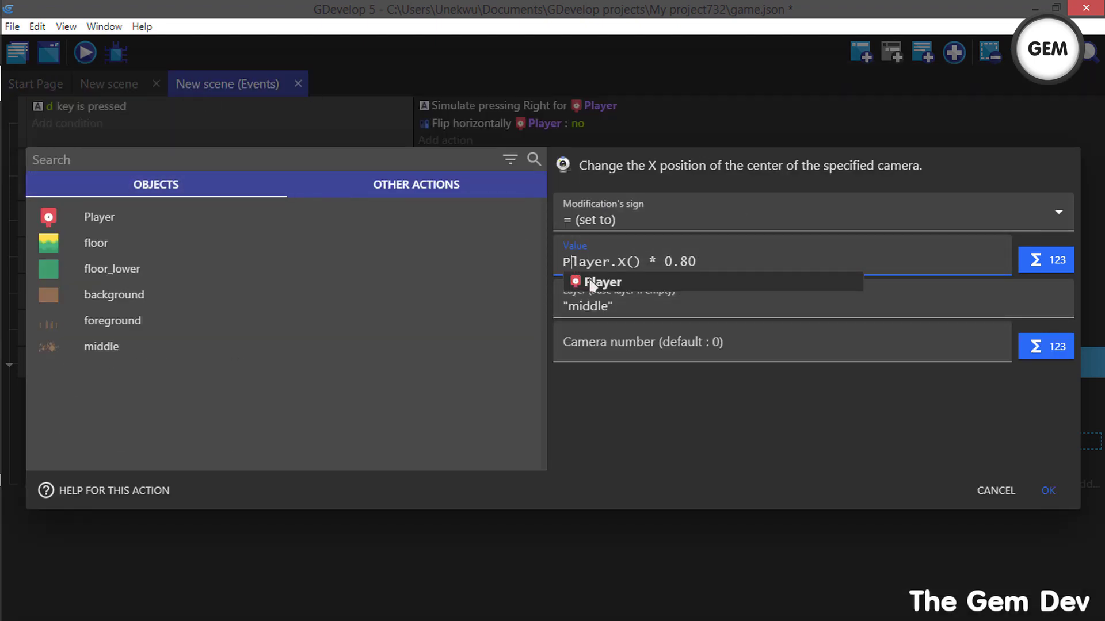
click(591, 285)
click(1048, 491)
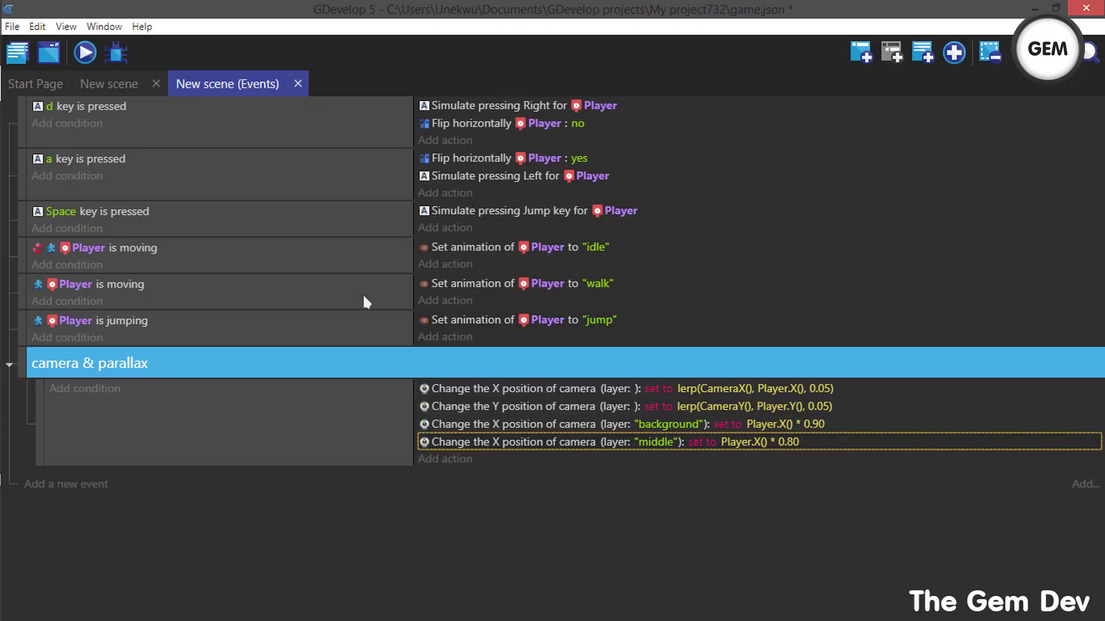
Step: Preview the game again, walking the Player both ways to check the corrected middle layer parallax, and close the preview
click(86, 52)
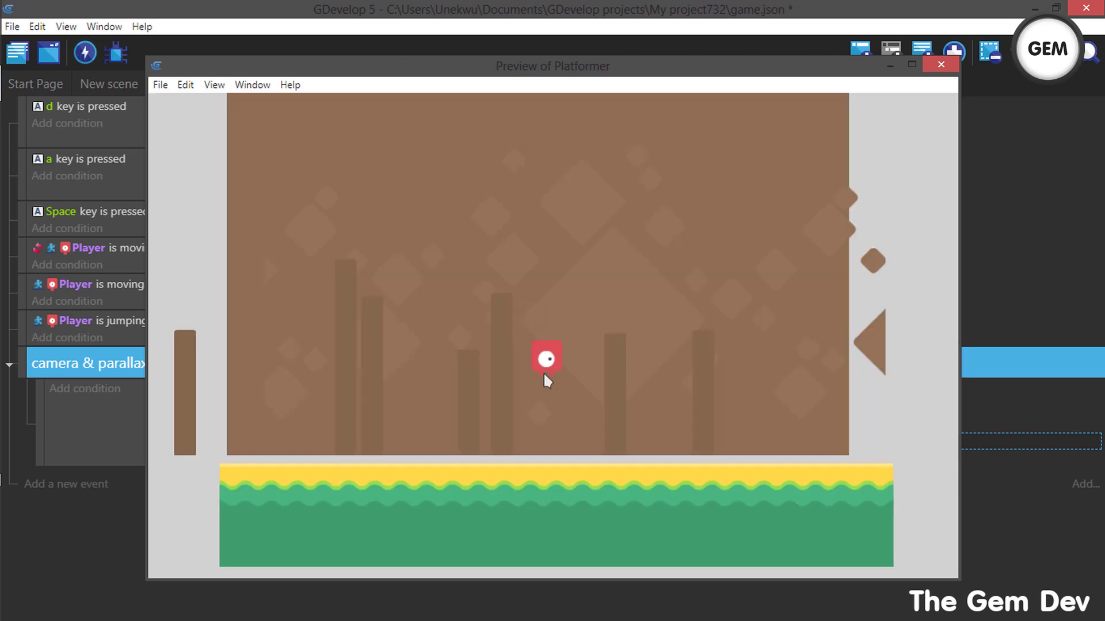
key(d)
key(a)
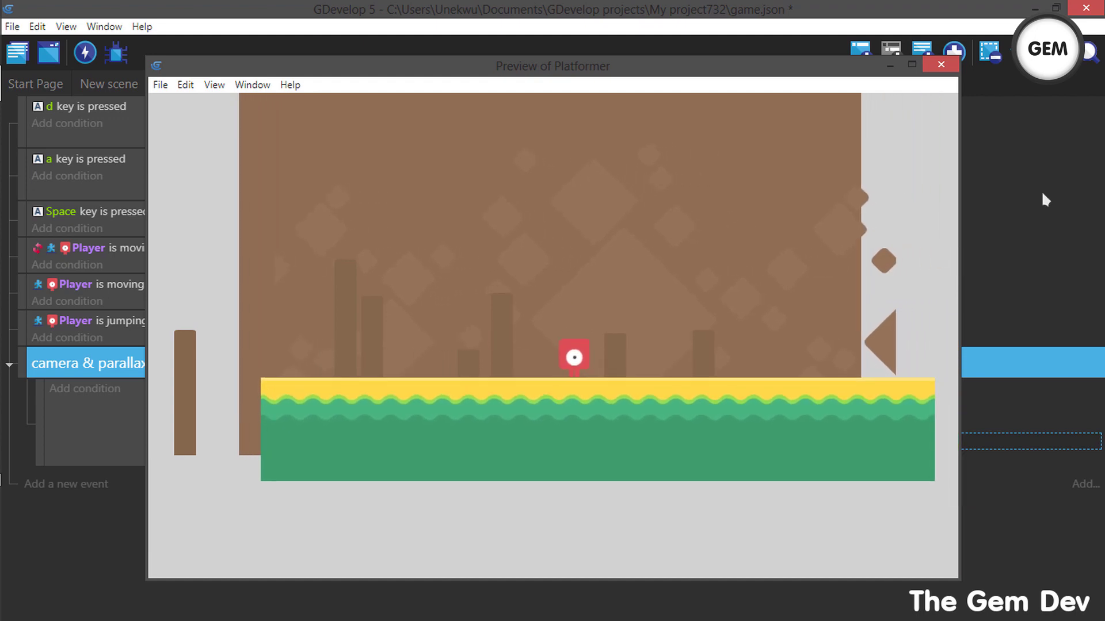
click(941, 63)
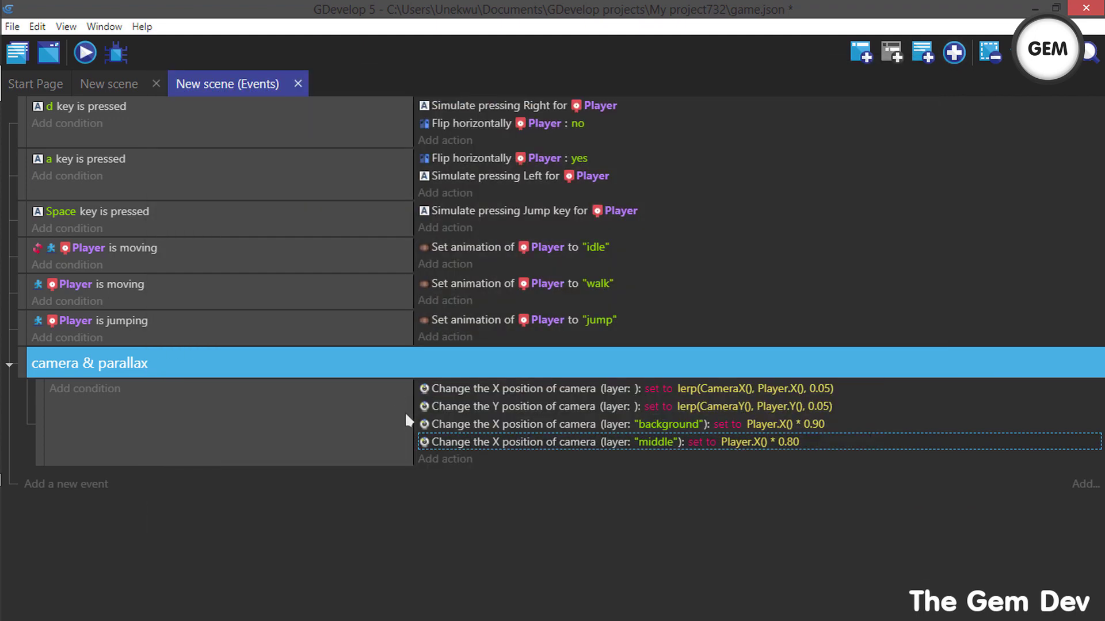
Step: Add another Camera center X position action with the set to operator below the middle layer's camera action
click(452, 460)
text(camer)
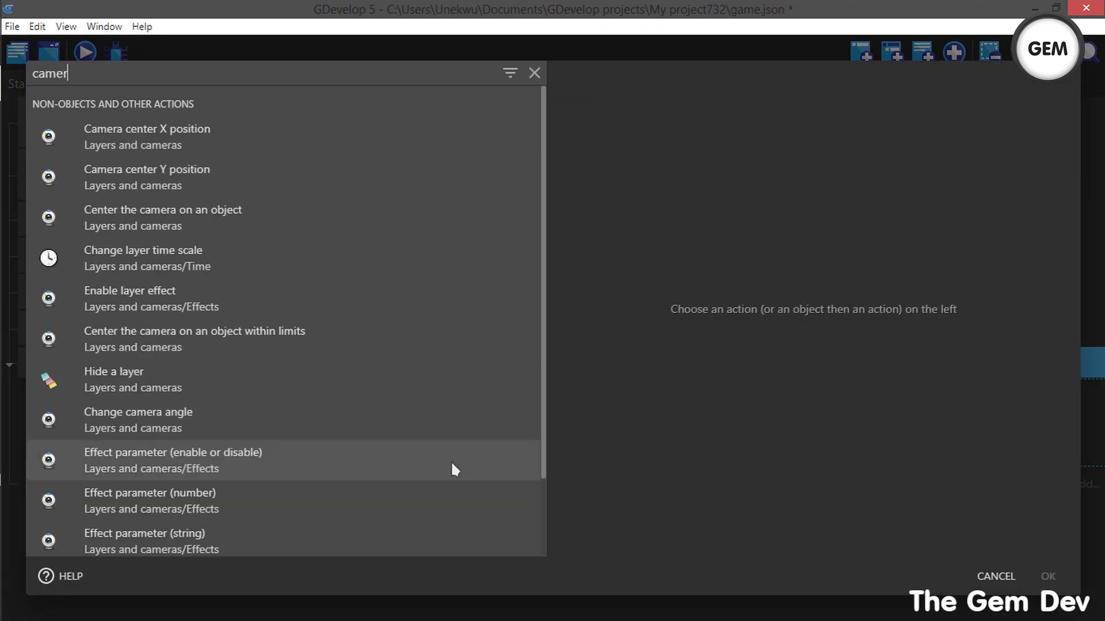
click(181, 137)
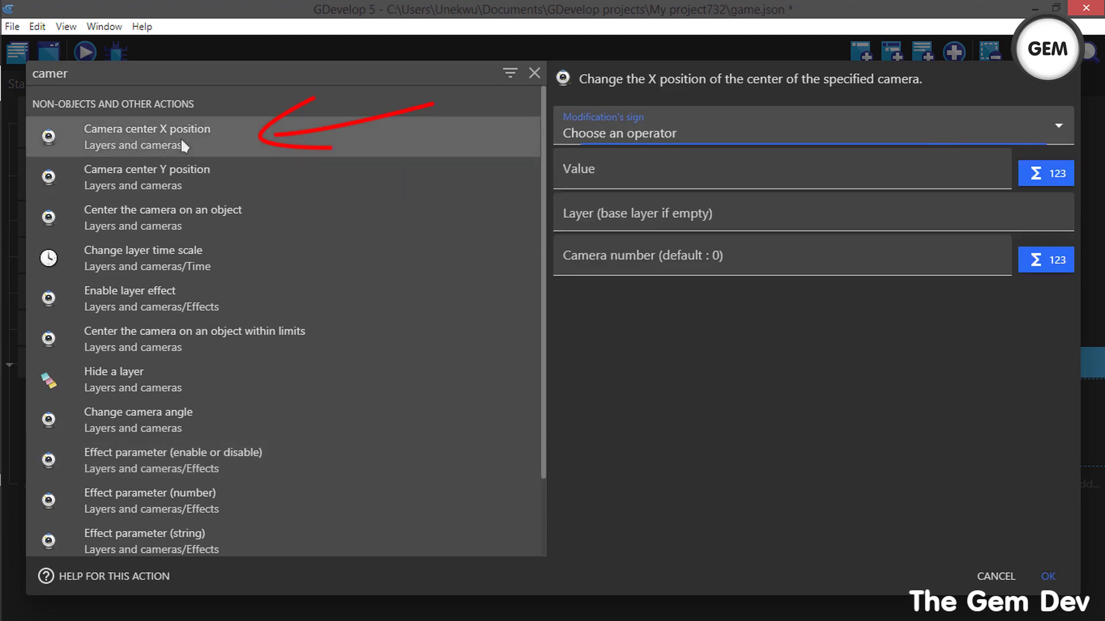
click(659, 137)
click(609, 173)
Step: Set the newest camera X action's value to Player.X() * 0.70 and confirm the action
click(675, 176)
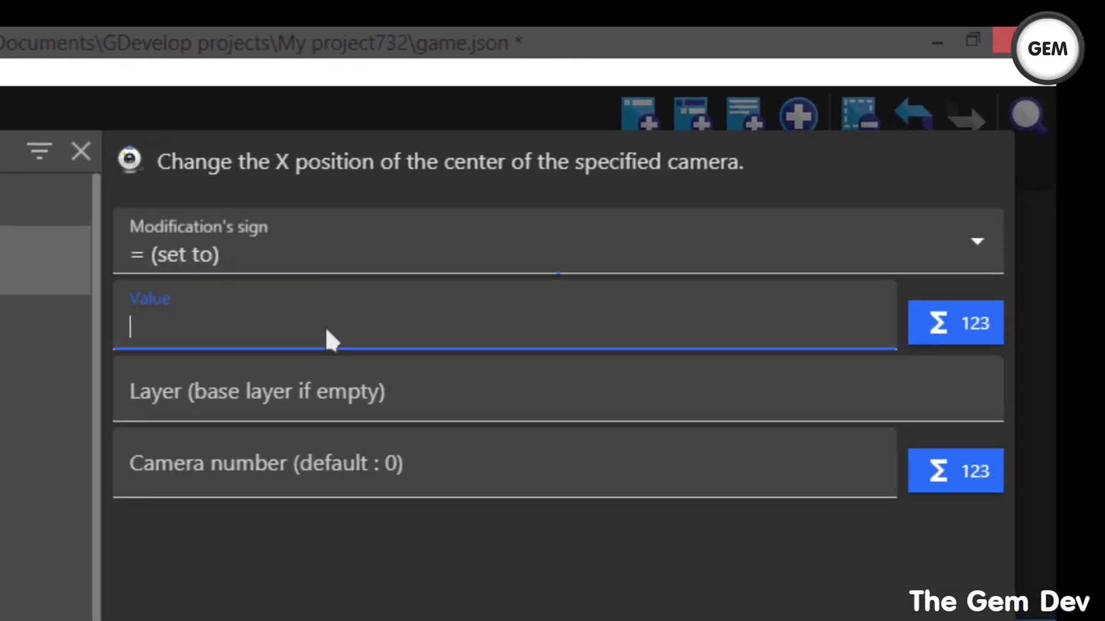
text(Player)
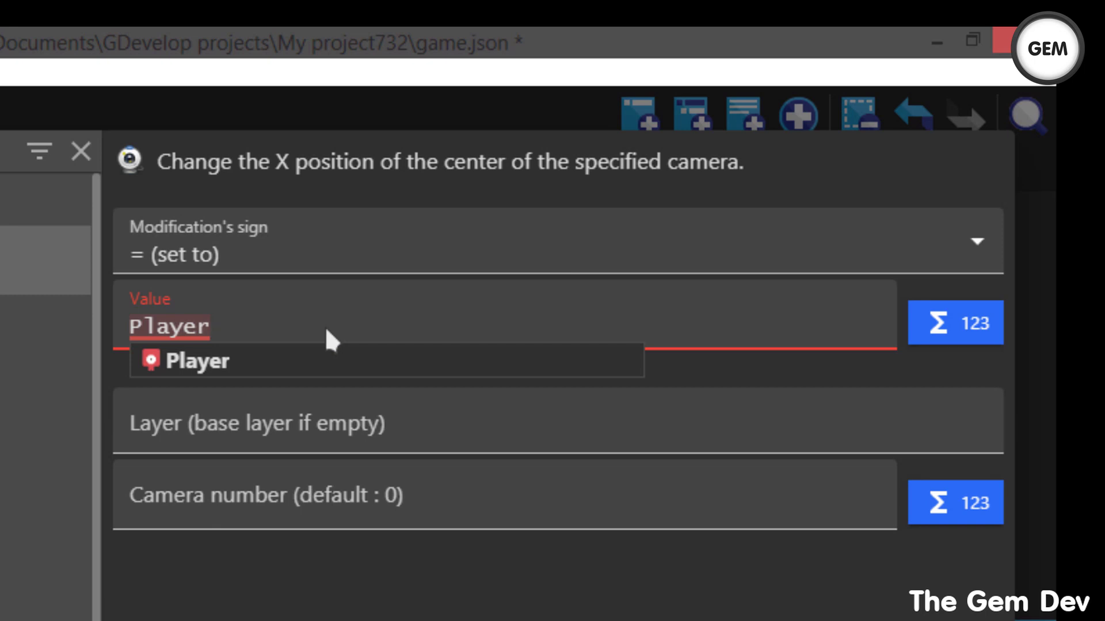
text(.X() )
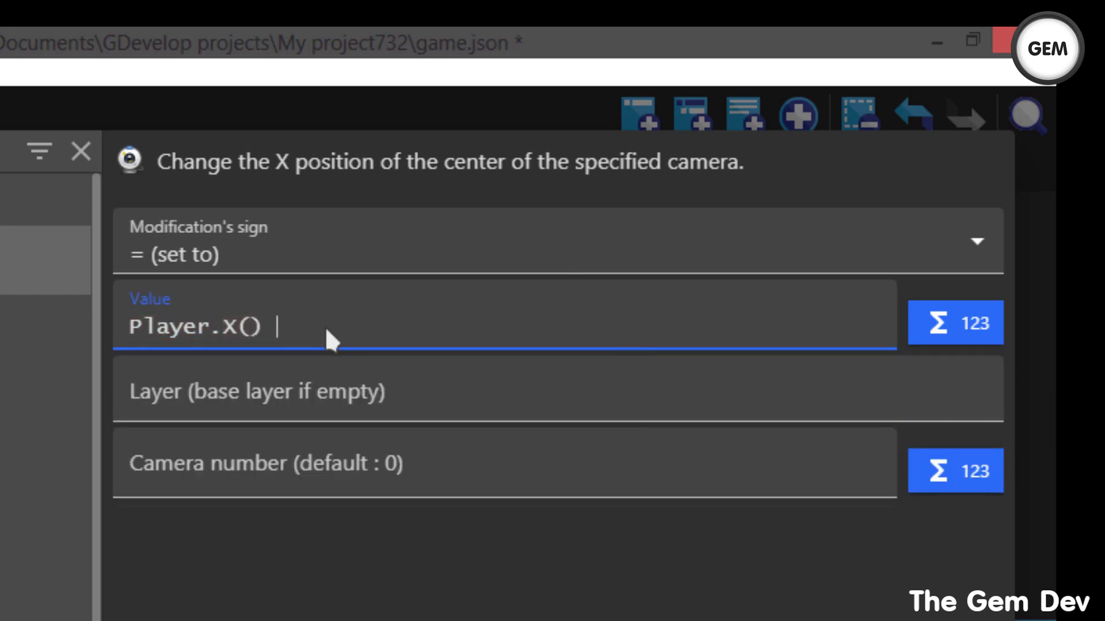
text(*N)
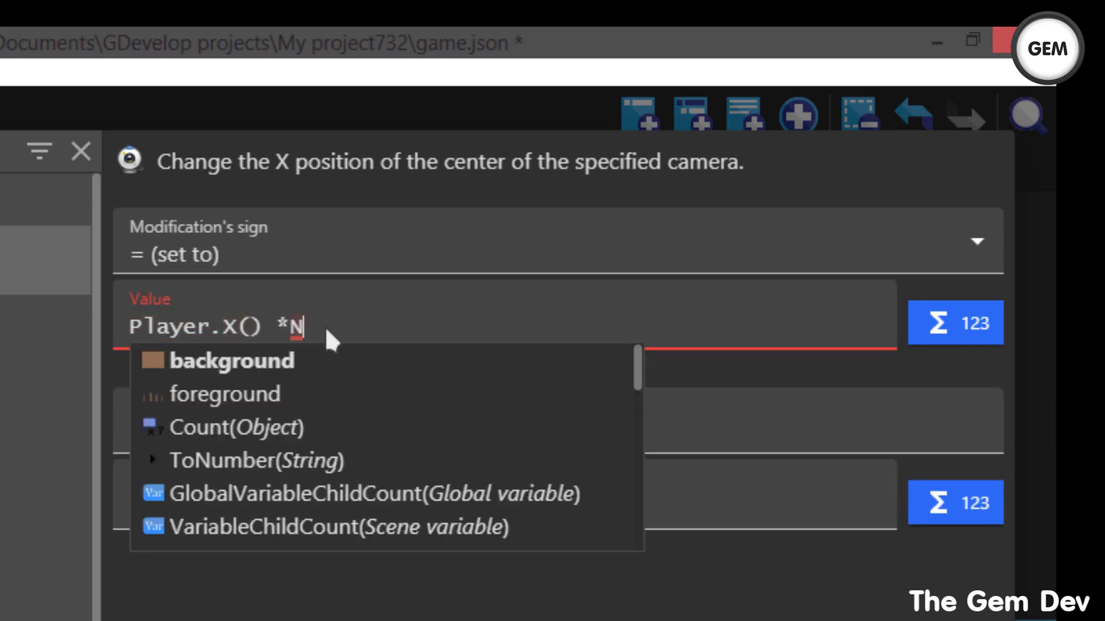
key(BackSpace)
text(0.70)
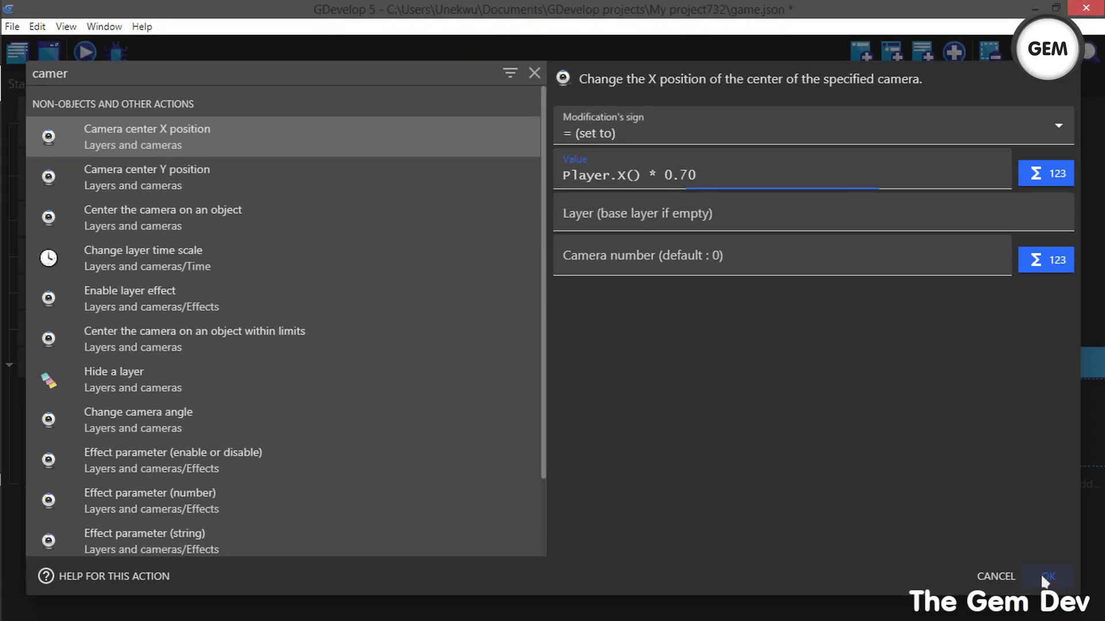
click(1061, 578)
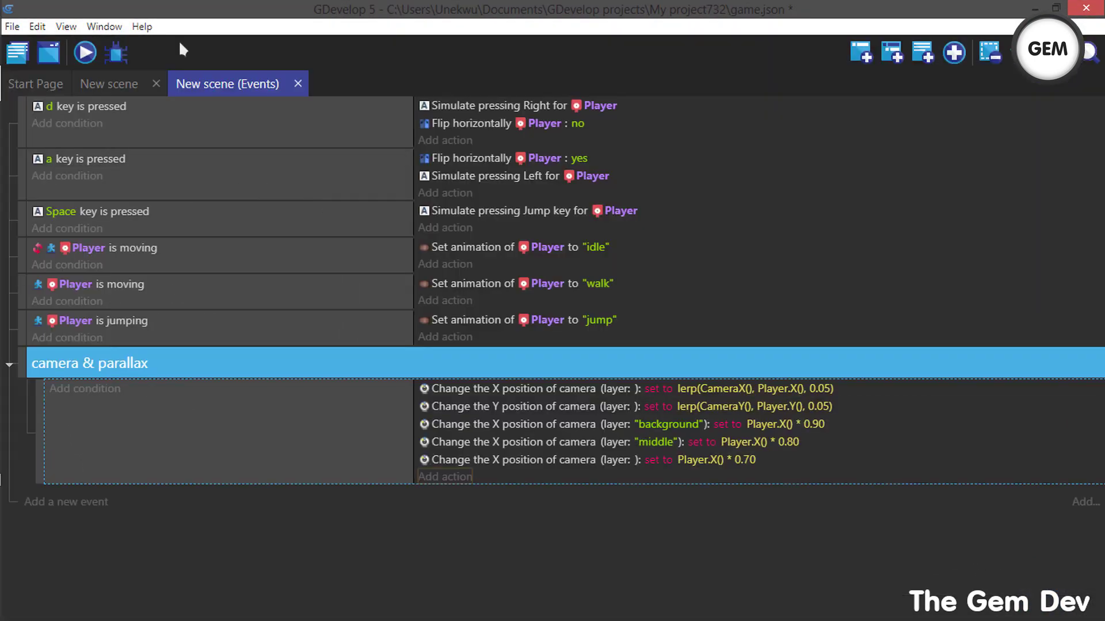
Step: Preview the game with the third camera X action, moving and jumping the Player, and close the preview
click(82, 54)
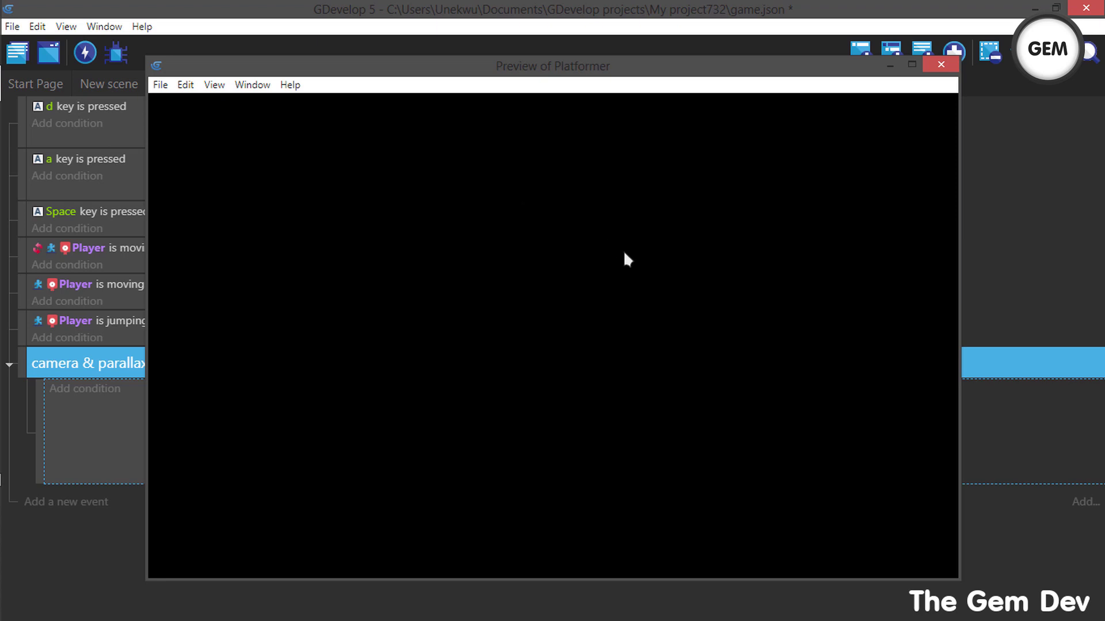
key(d)
key(space)
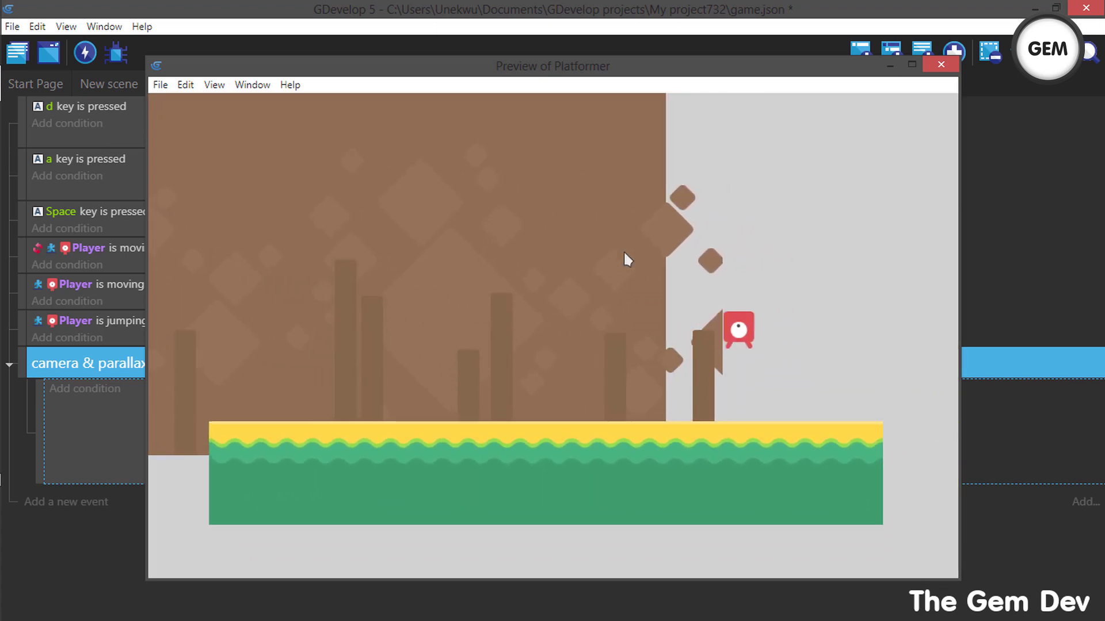
key(a)
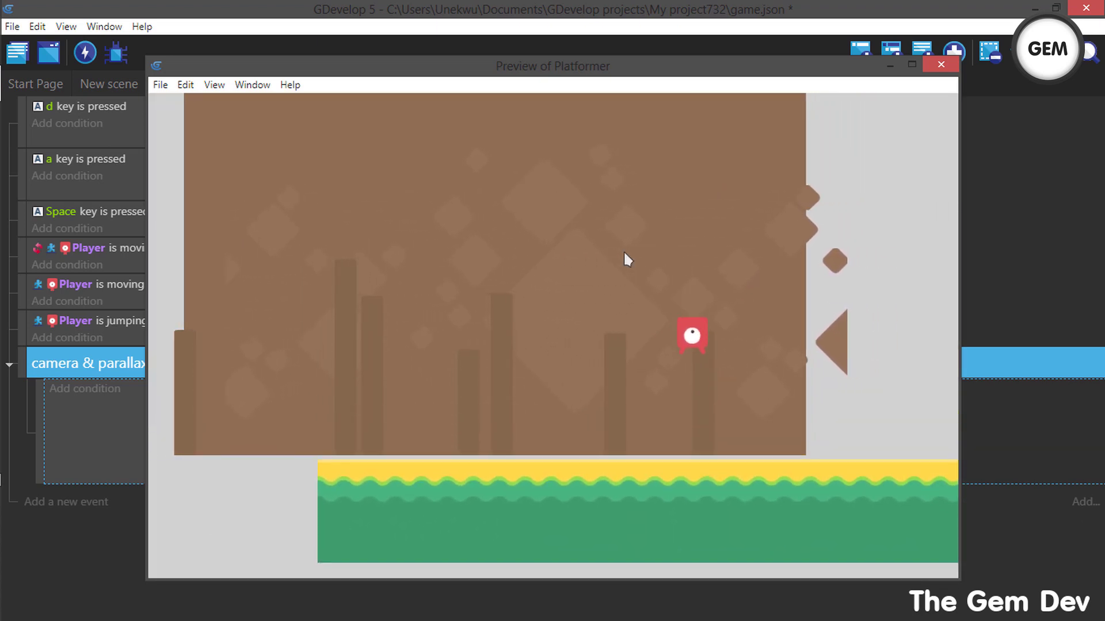
click(939, 65)
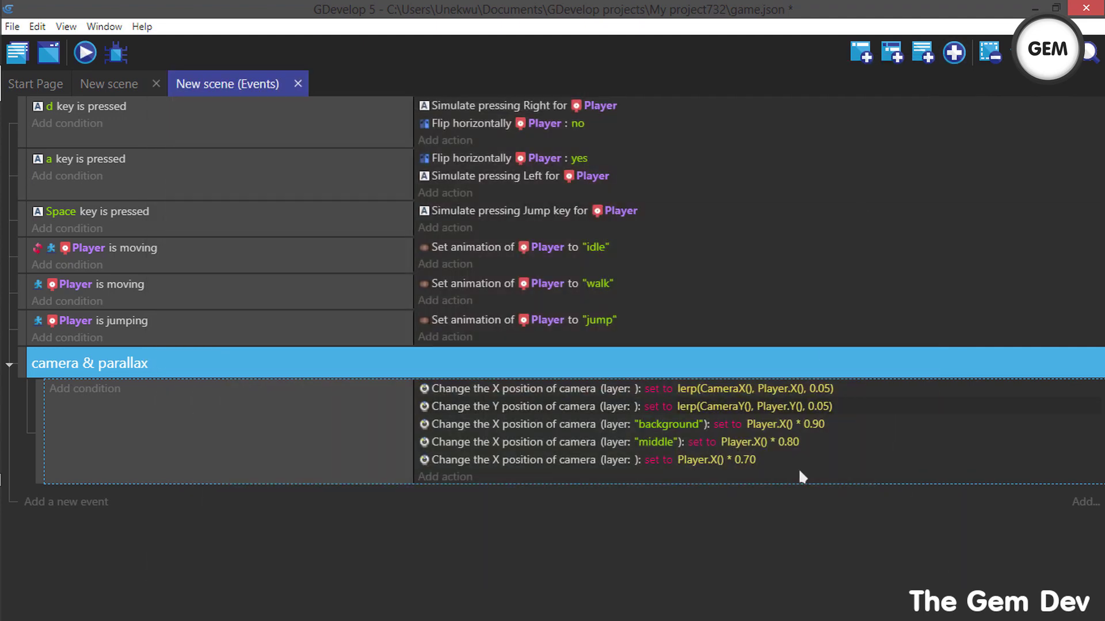
Step: Assign the Player.X() * 0.70 camera X action to the "foreground" layer
double_click(603, 461)
click(609, 223)
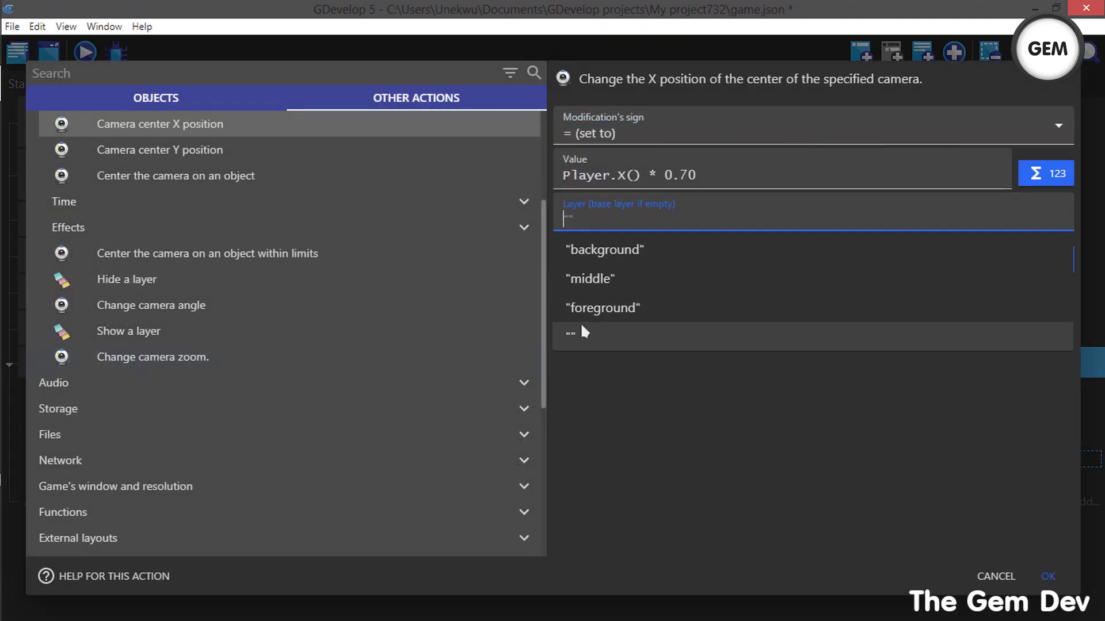
click(581, 306)
click(1050, 577)
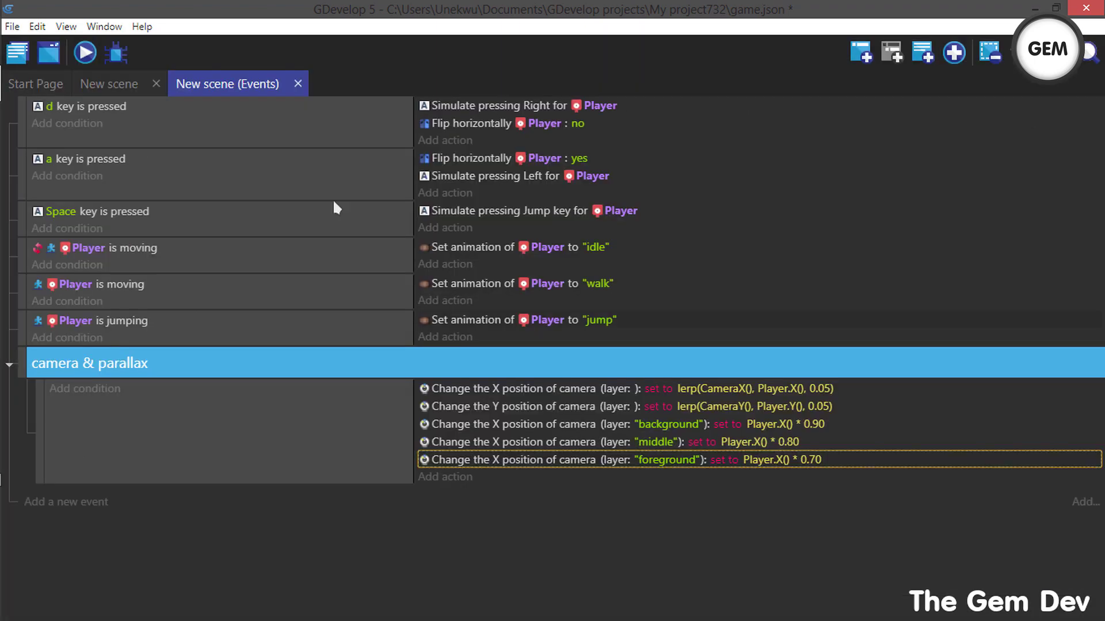
Step: Preview the game, moving the Player both ways and jumping repeatedly to check the parallax of all three layers
click(85, 52)
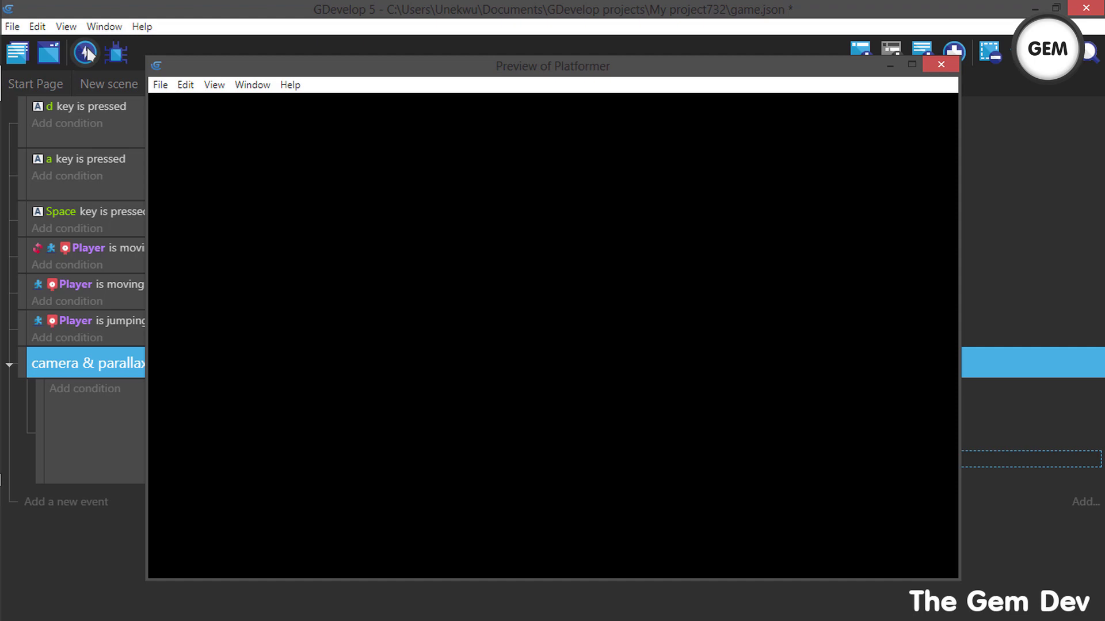
key(space)
key(d)
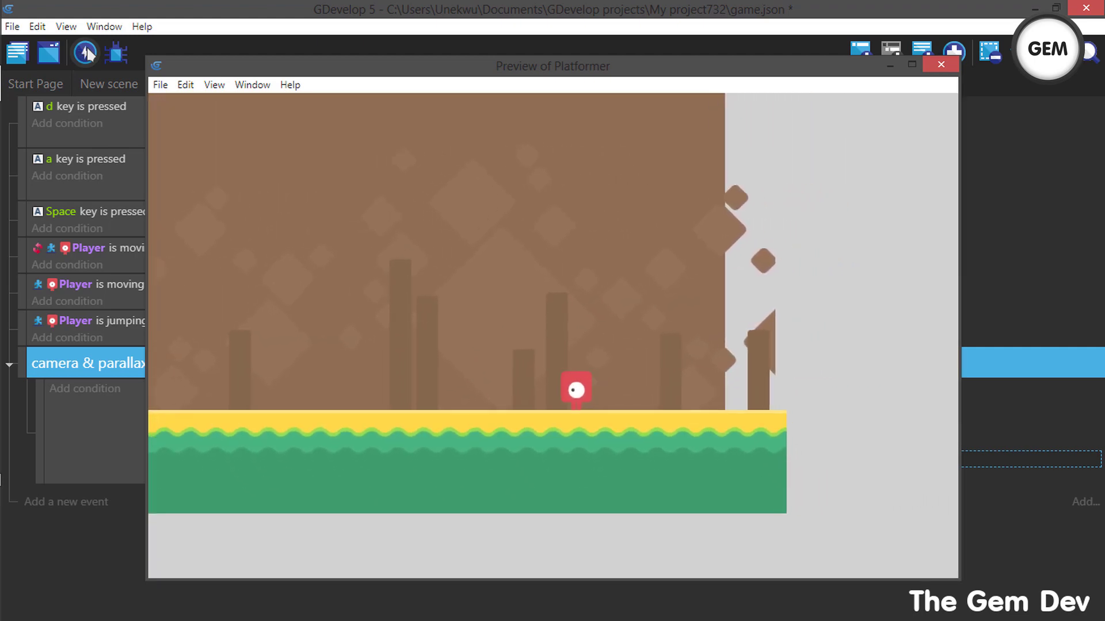
key(a)
key(space)
key(space)
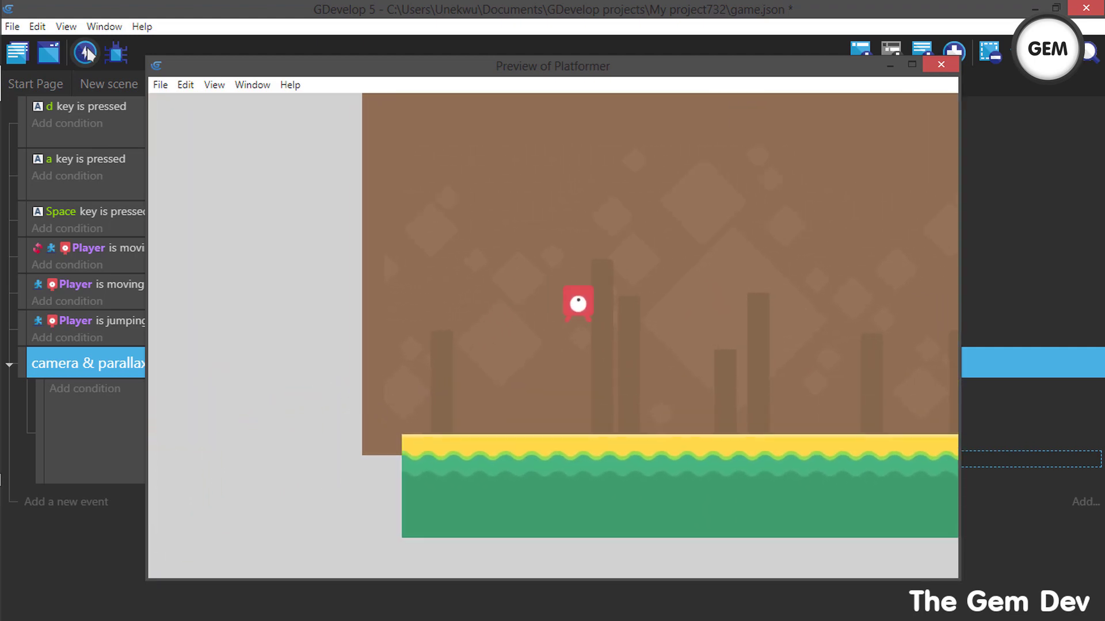
key(d)
key(space)
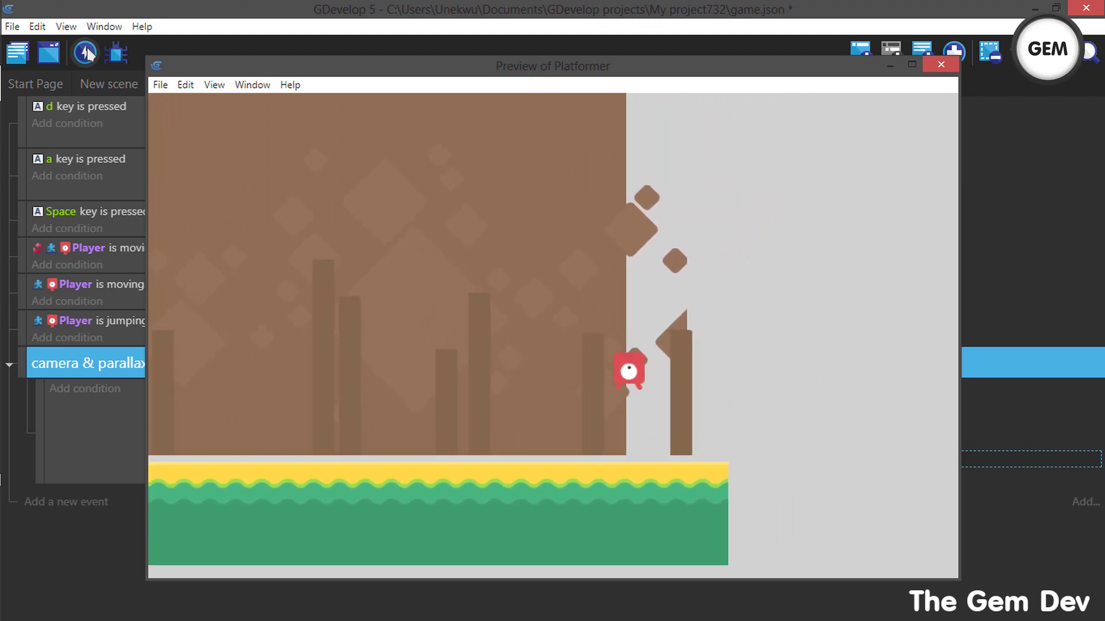
key(a)
key(space)
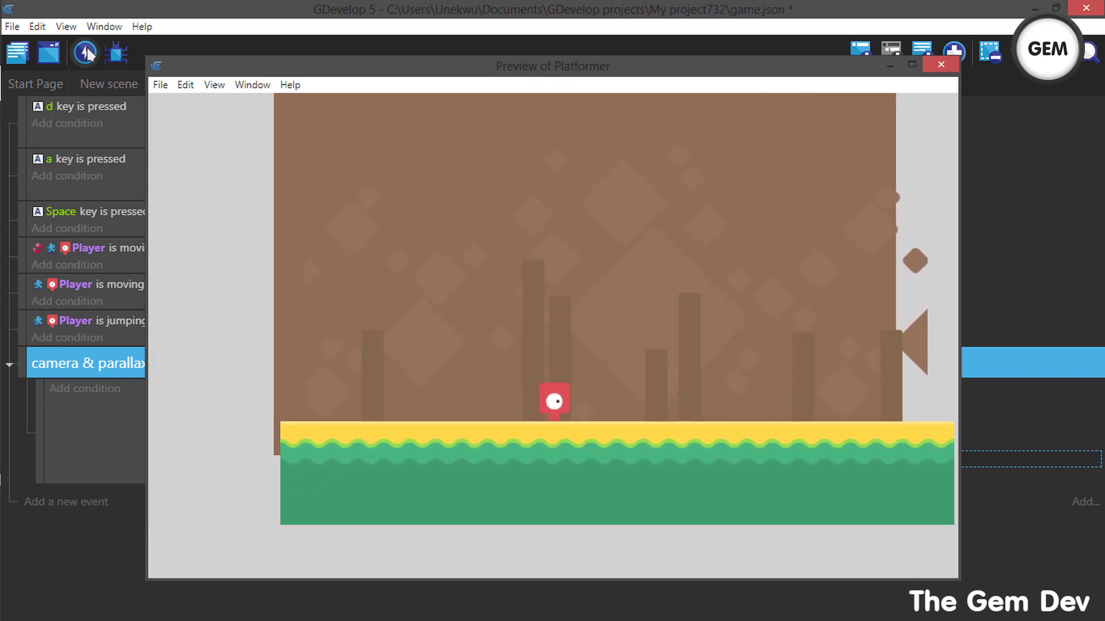
key(space)
key(d)
key(a)
key(space)
key(d)
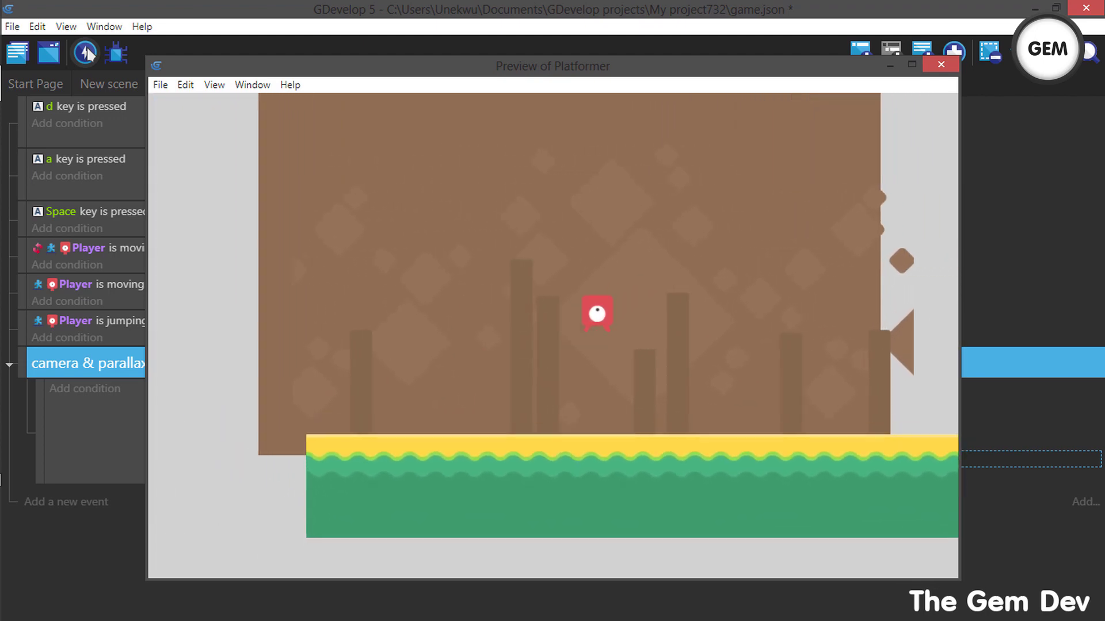
key(space)
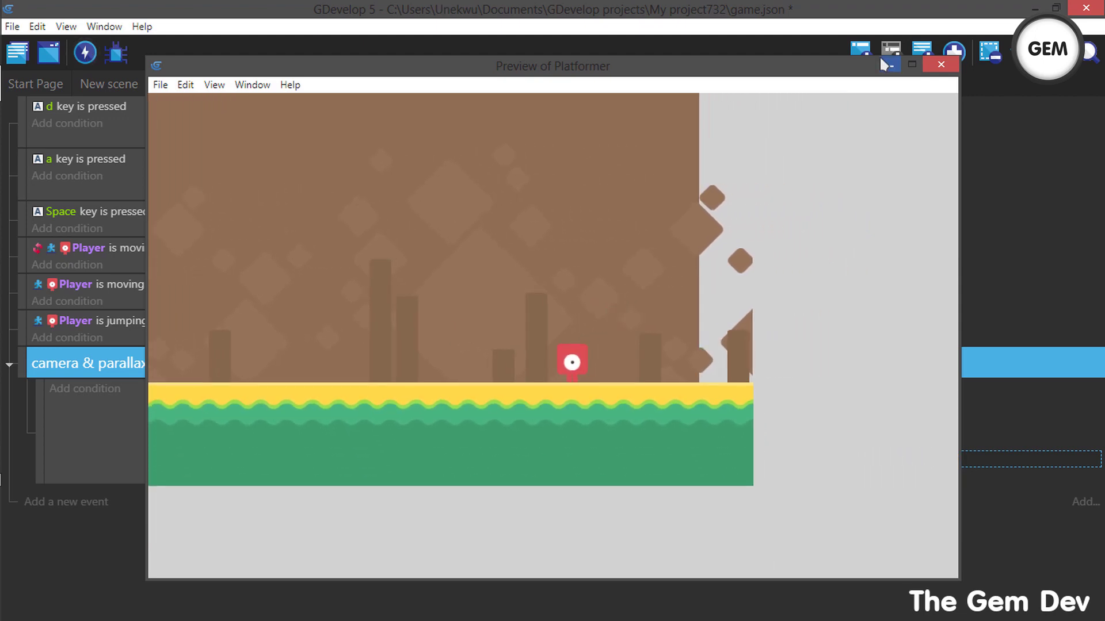
Step: Close the preview and, in the scene layout, narrow the foreground to 640 and the middle to 704 to uncover the background's right edge
click(941, 64)
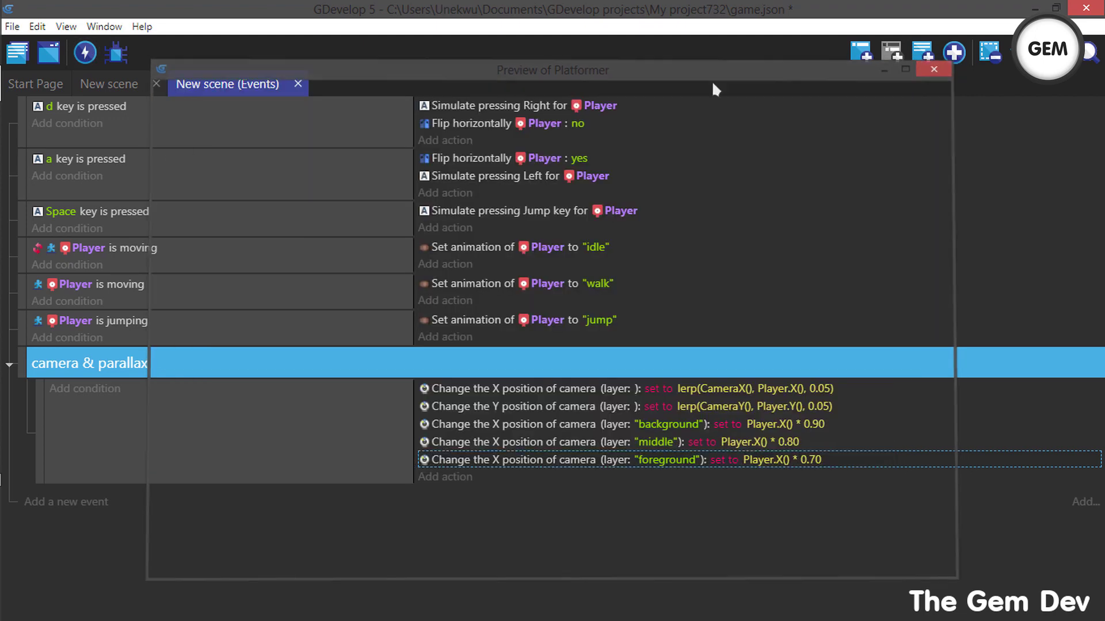
click(109, 84)
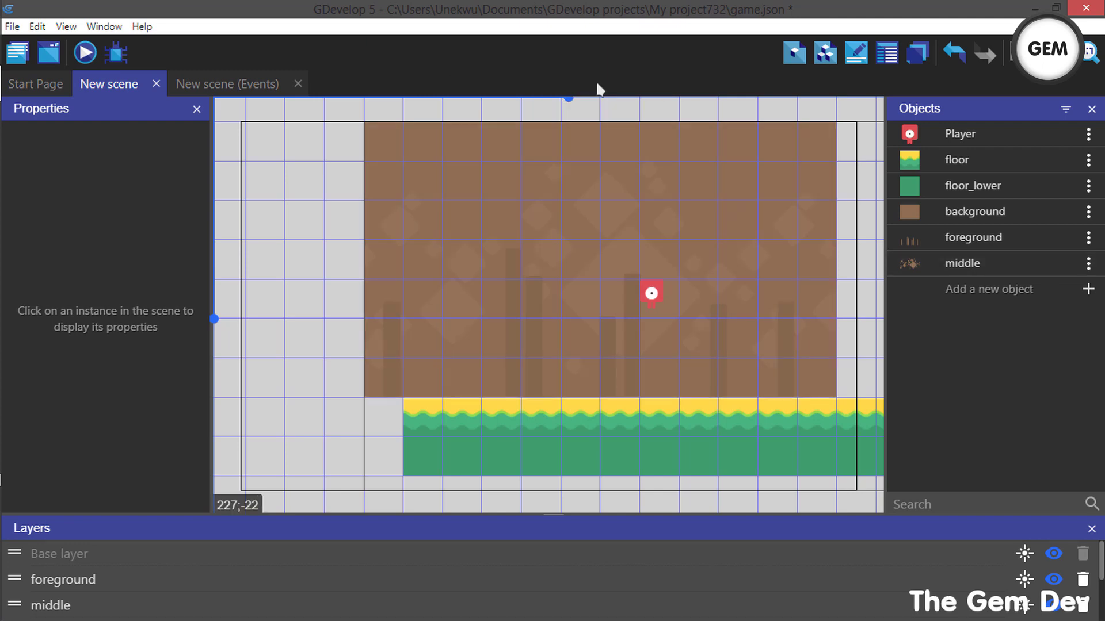
drag(578, 110, 601, 109)
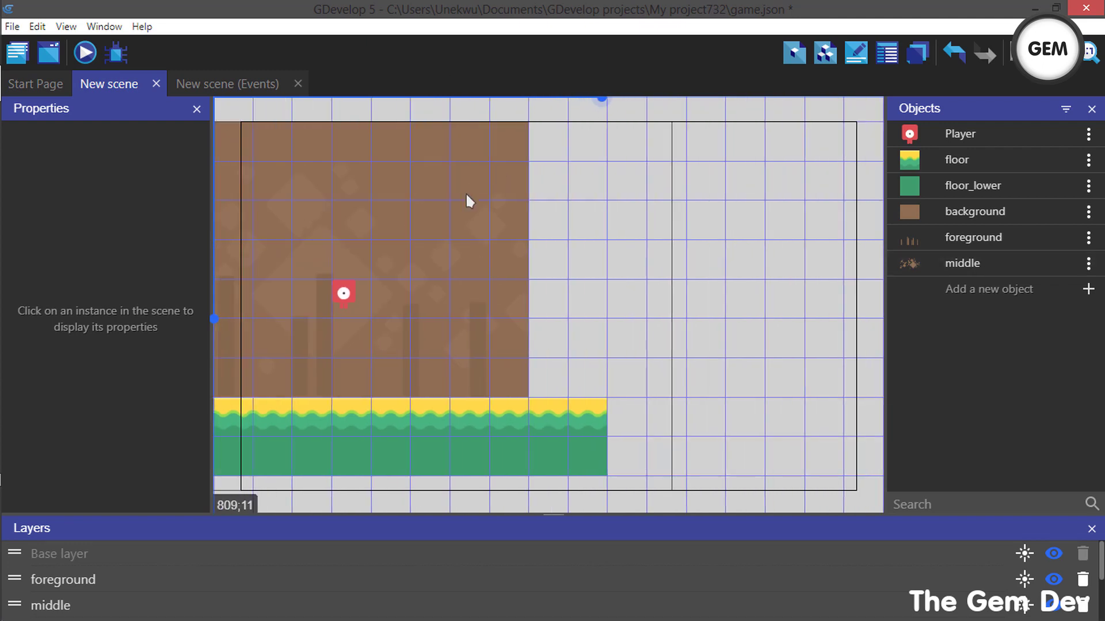
click(462, 202)
click(518, 264)
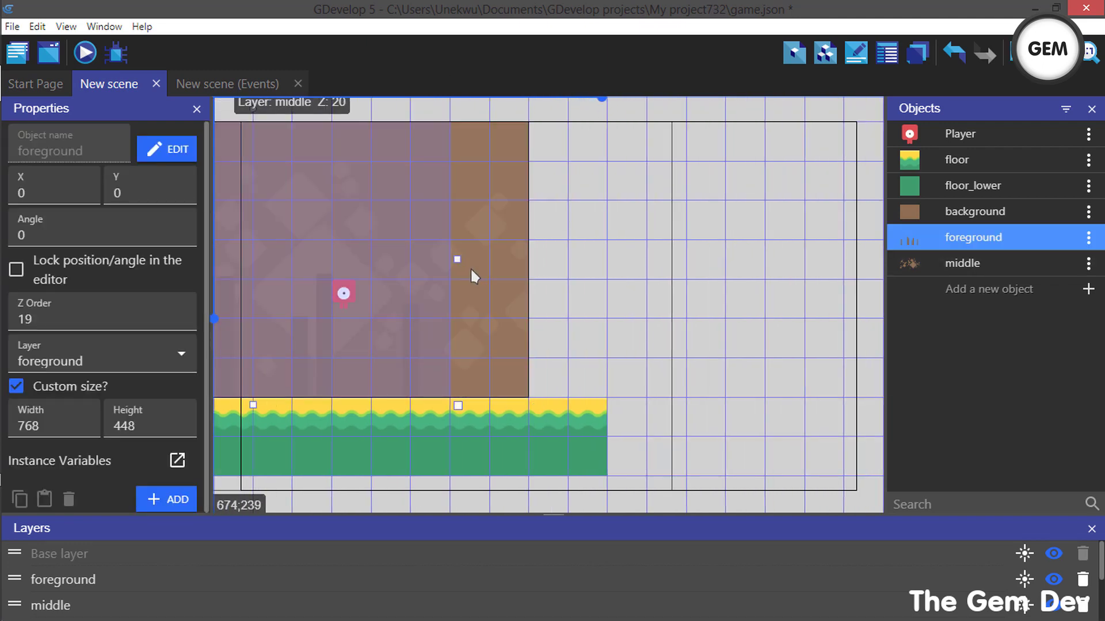
click(490, 266)
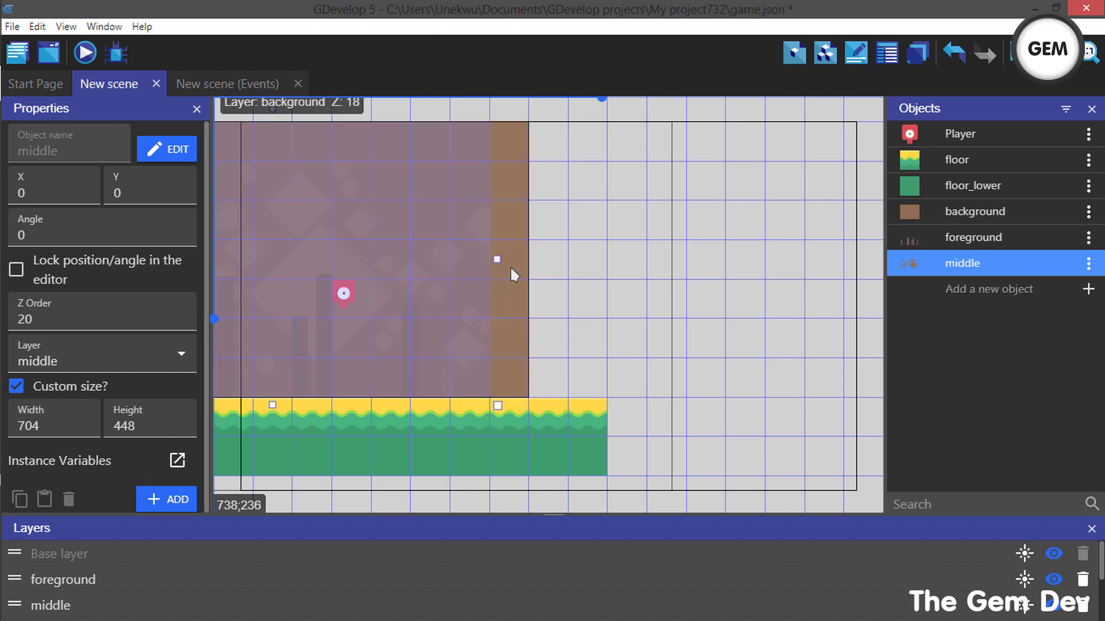
Step: Extend the background, middle and foreground instances rightward well past the floor's end, giving the foreground a width of 1472
drag(535, 262, 964, 247)
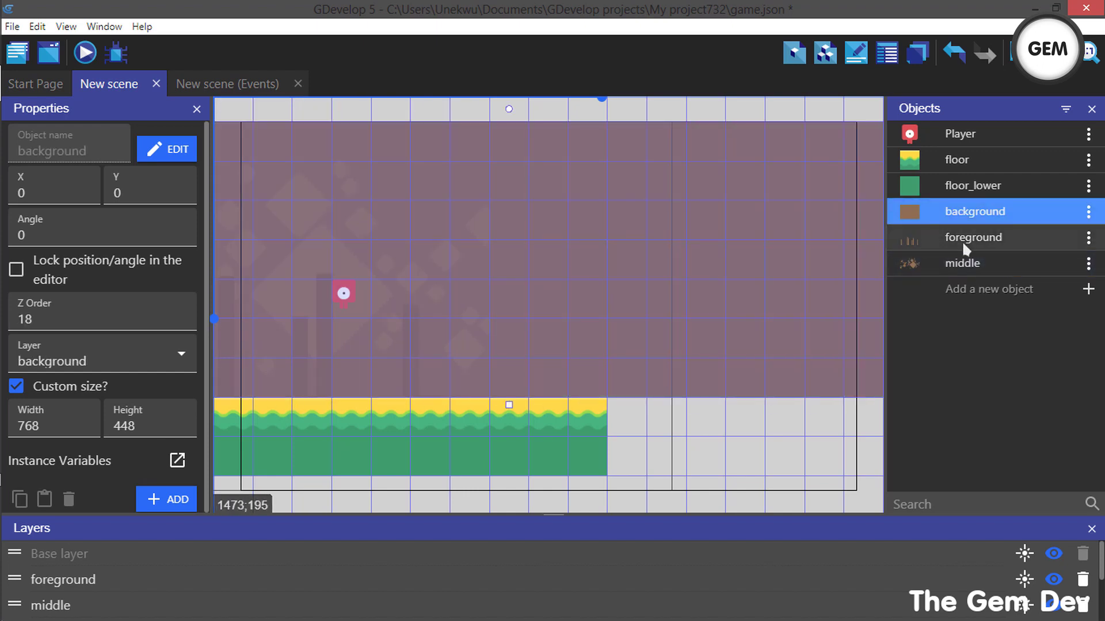
click(461, 262)
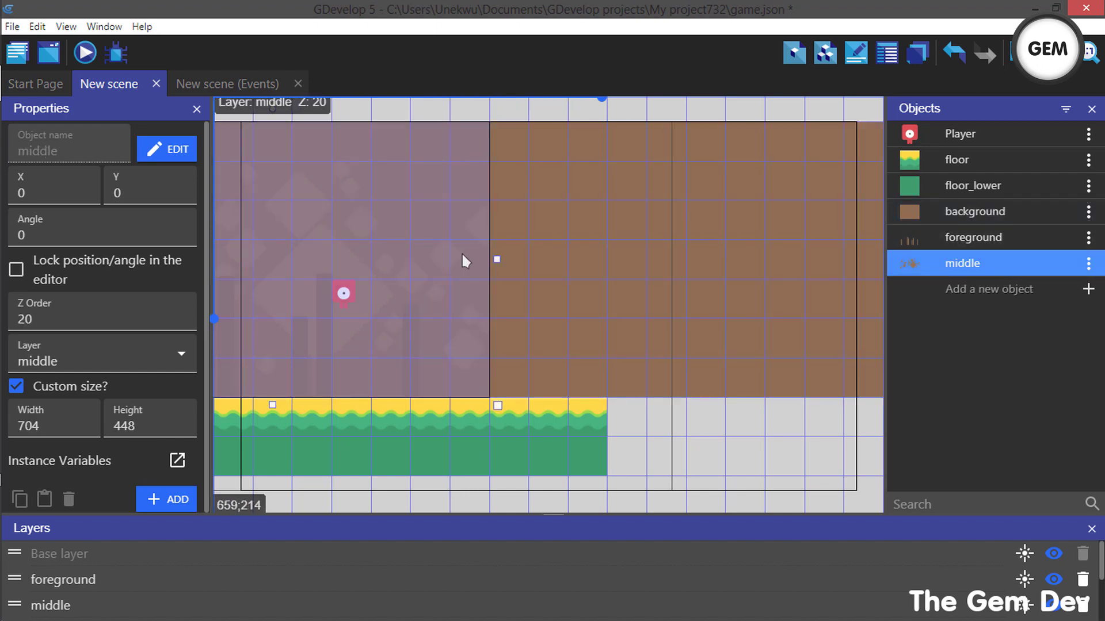
drag(496, 258, 928, 287)
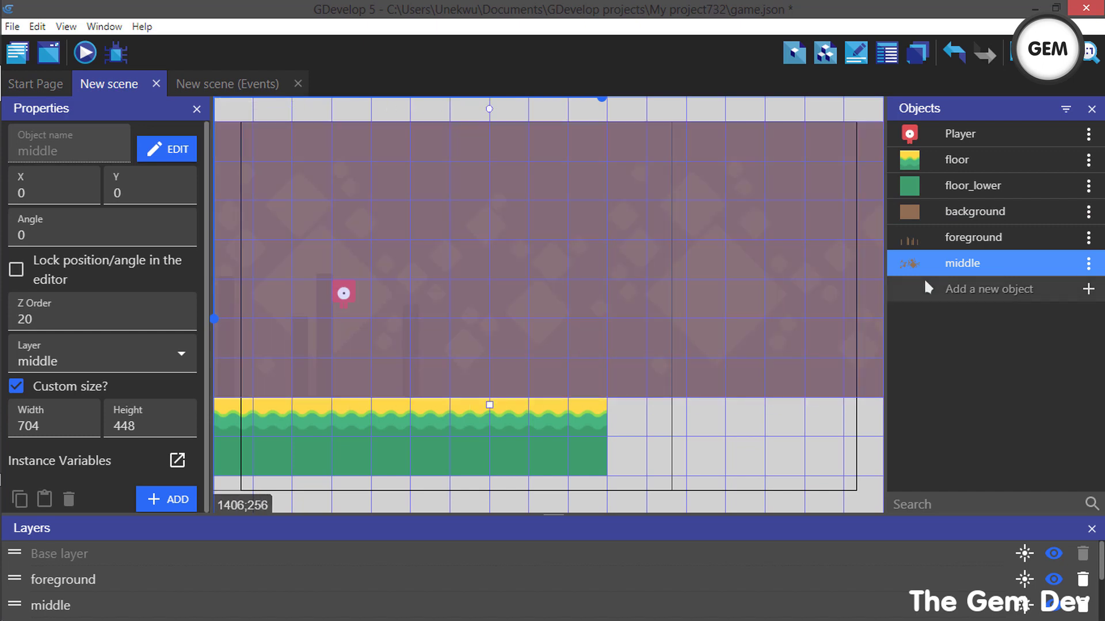
click(331, 233)
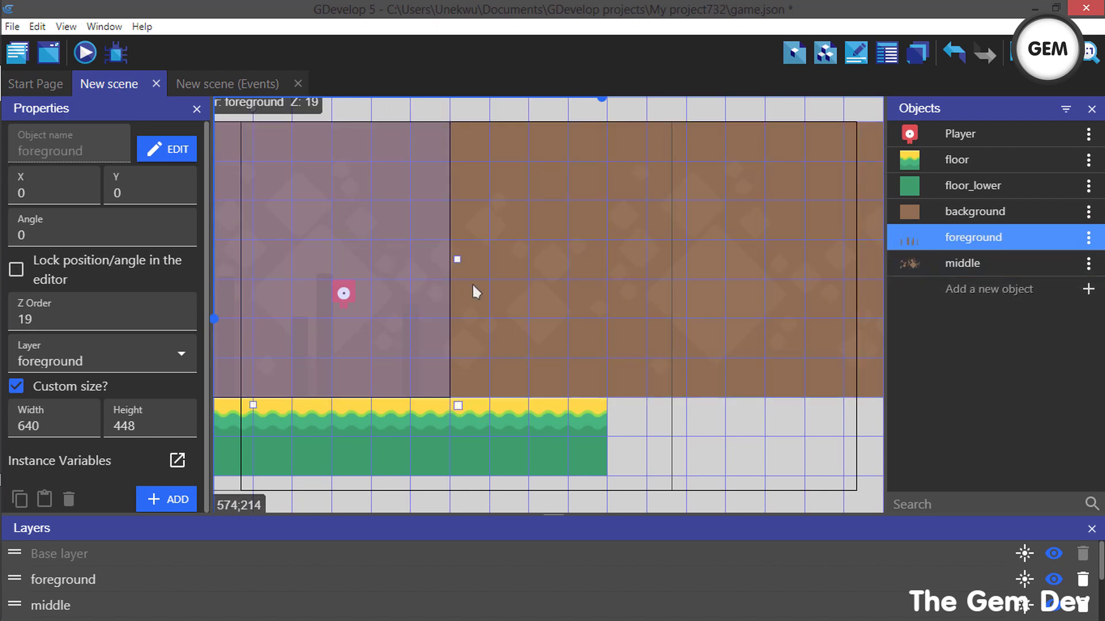
drag(456, 263, 955, 296)
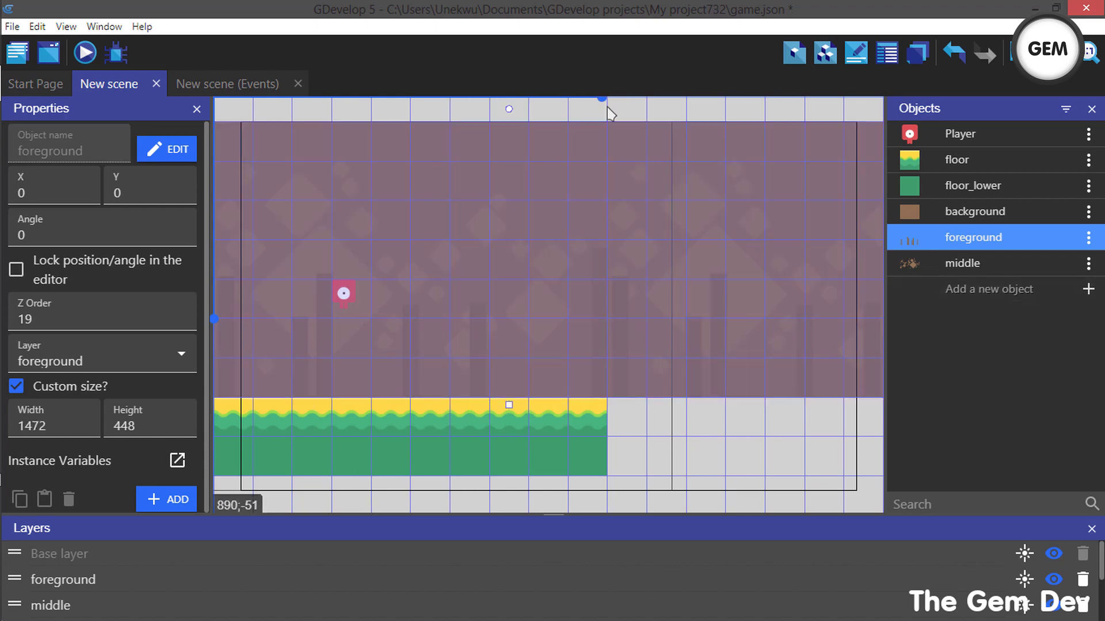
shift+scroll(610, 109, right, 3)
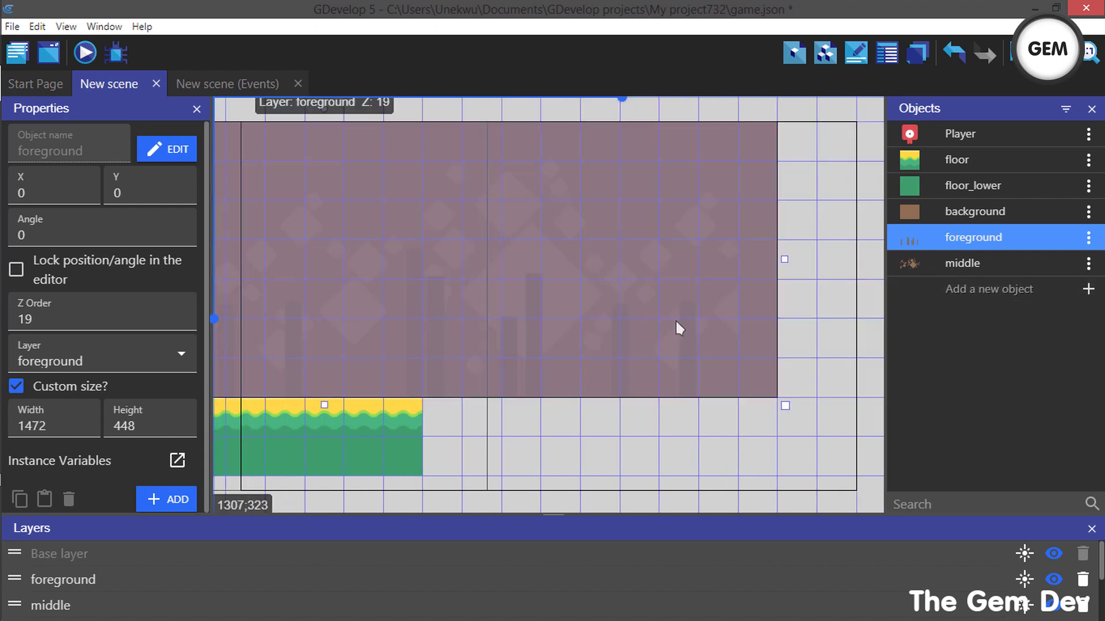
click(823, 291)
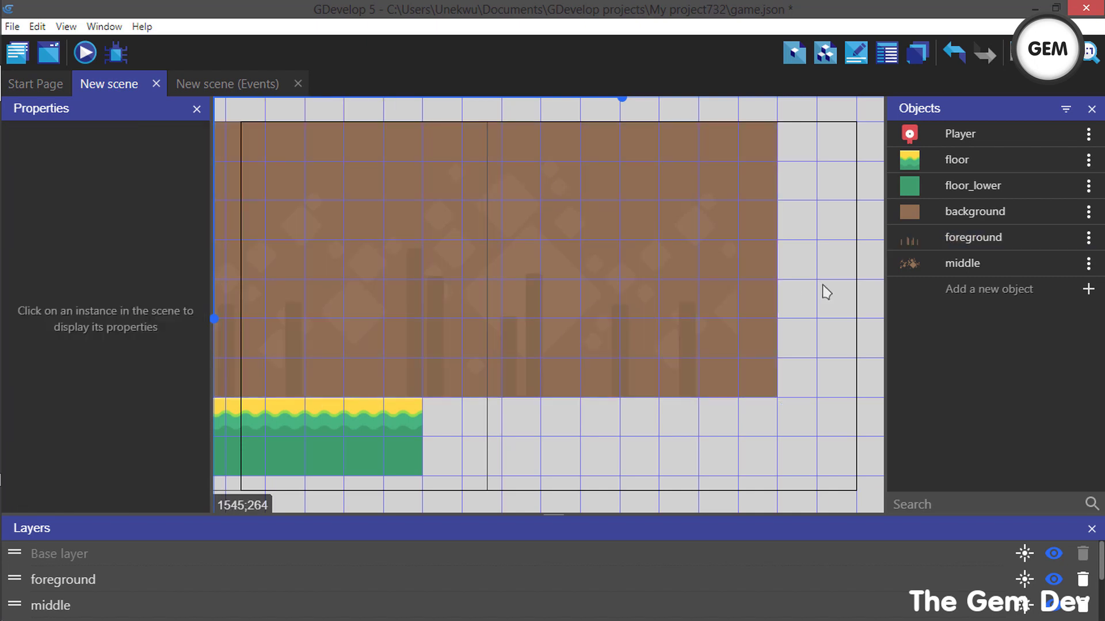
click(691, 277)
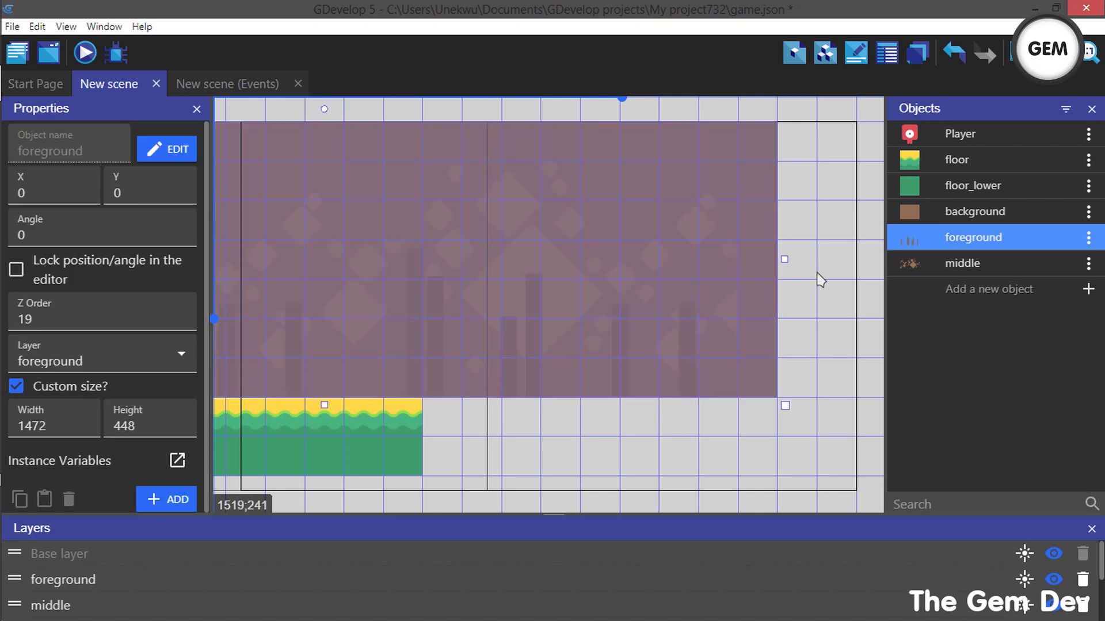
click(821, 276)
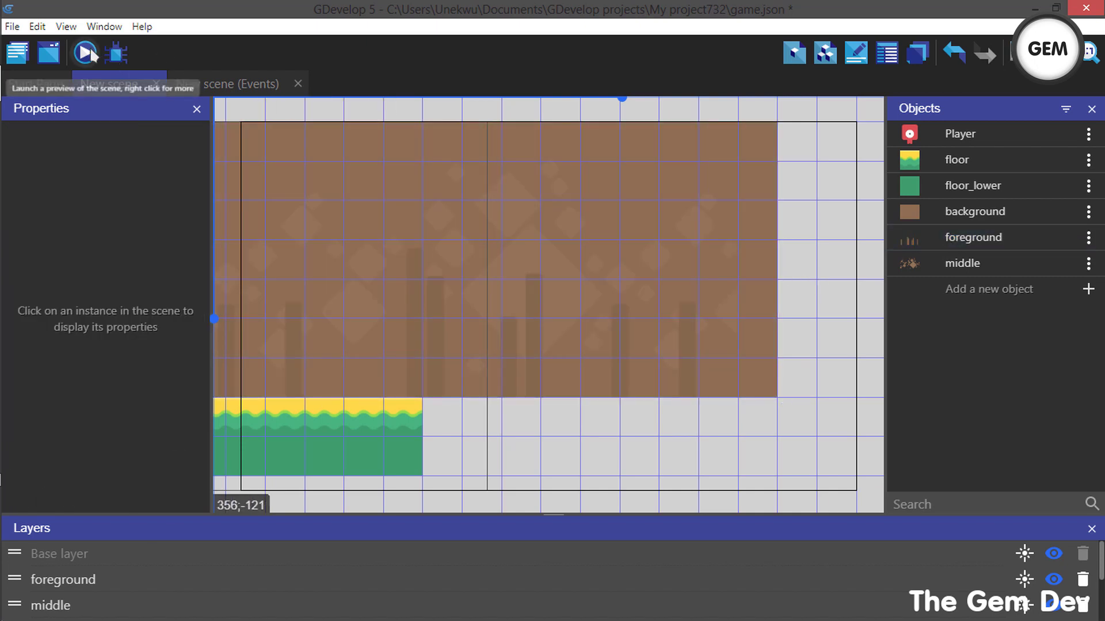
Step: Preview the game with the widened layers, moving the Player both ways and jumping repeatedly to check the parallax coverage, and close the preview
click(86, 52)
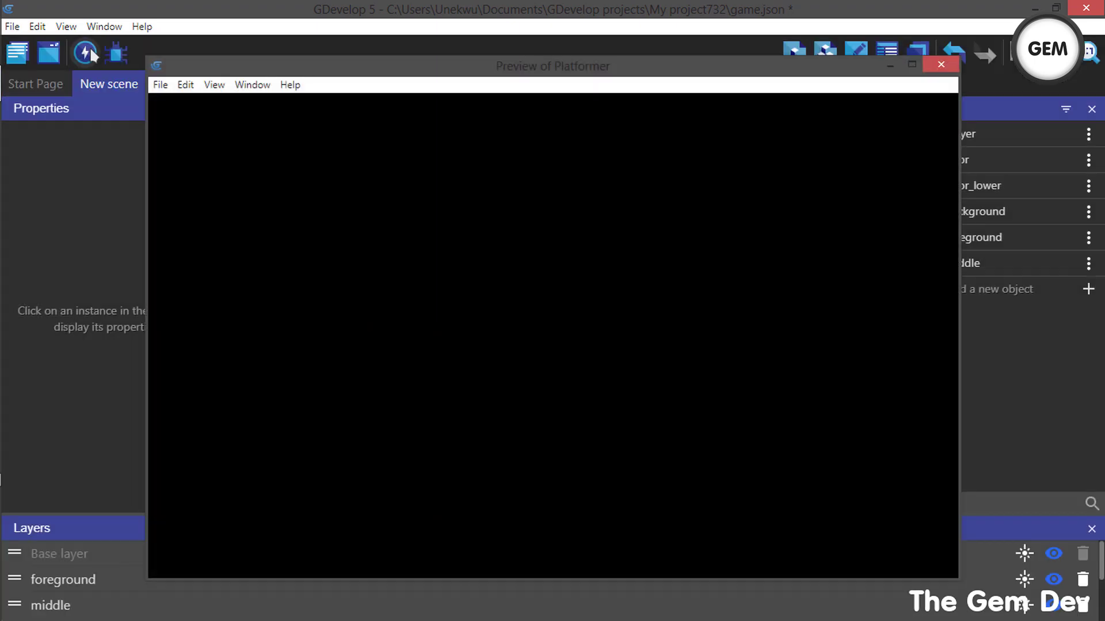
key(Right)
key(space)
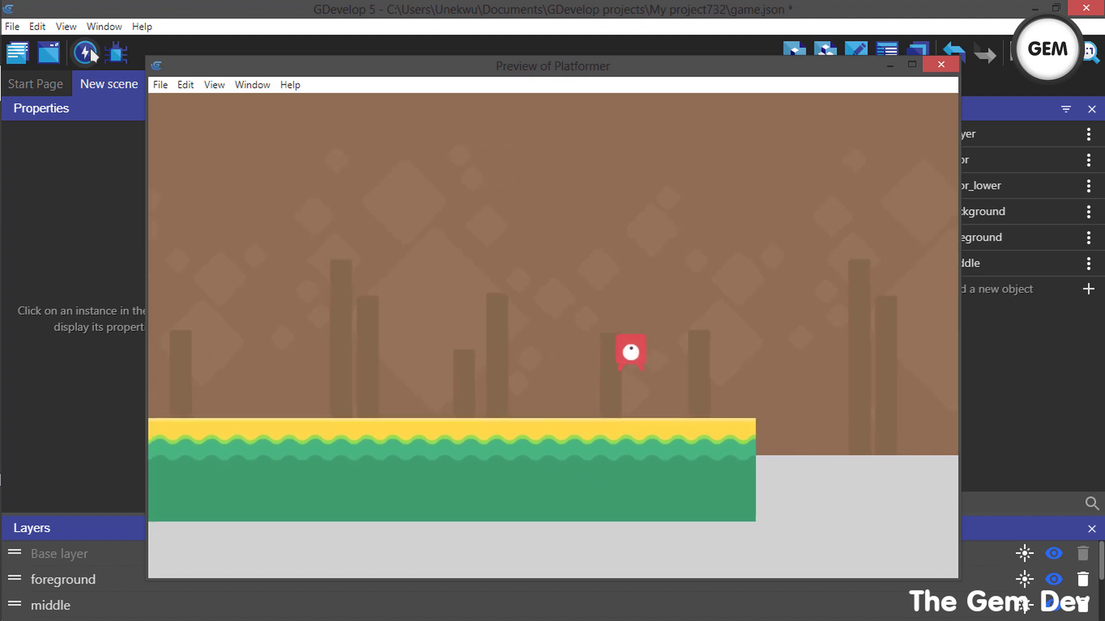
key(Left)
key(Right)
key(space)
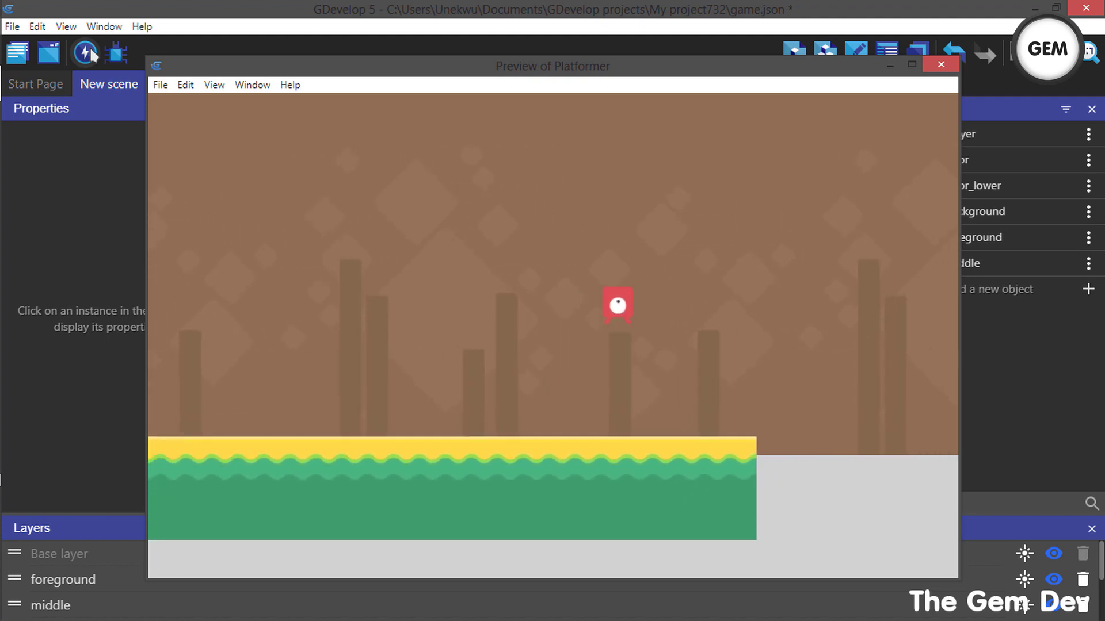
key(Right)
key(Left)
key(space)
key(Right)
key(space)
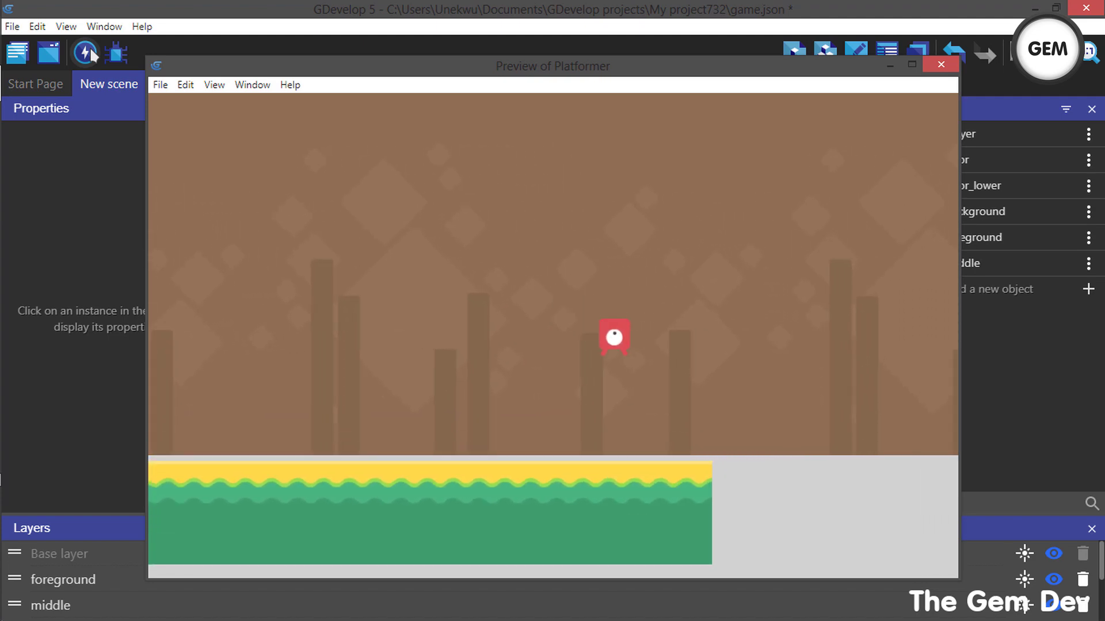
key(Left)
key(space)
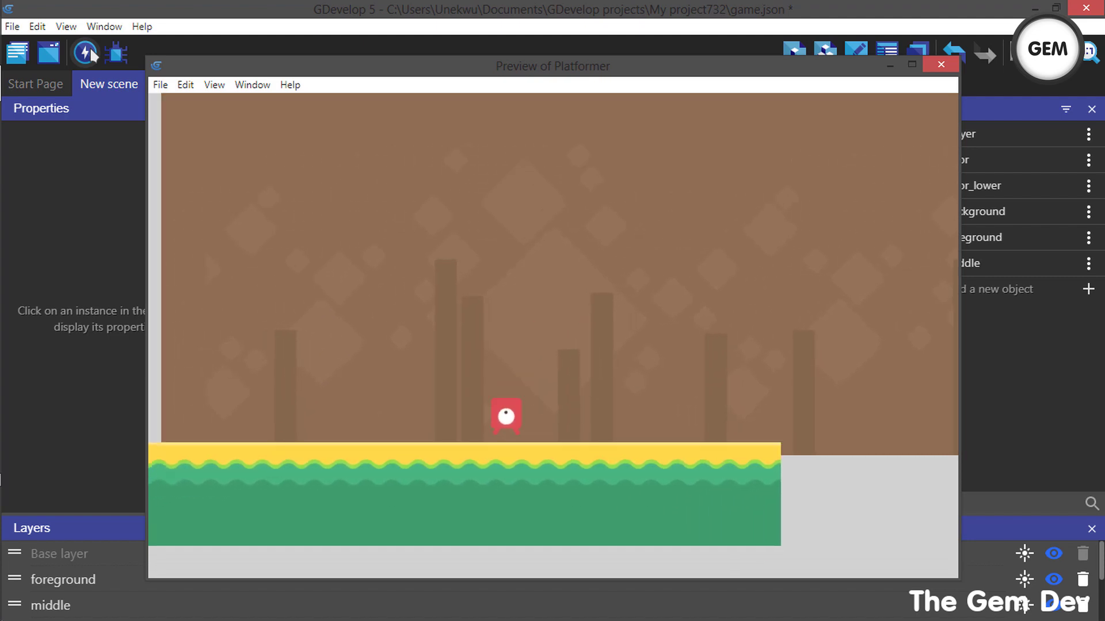
key(space)
key(Right)
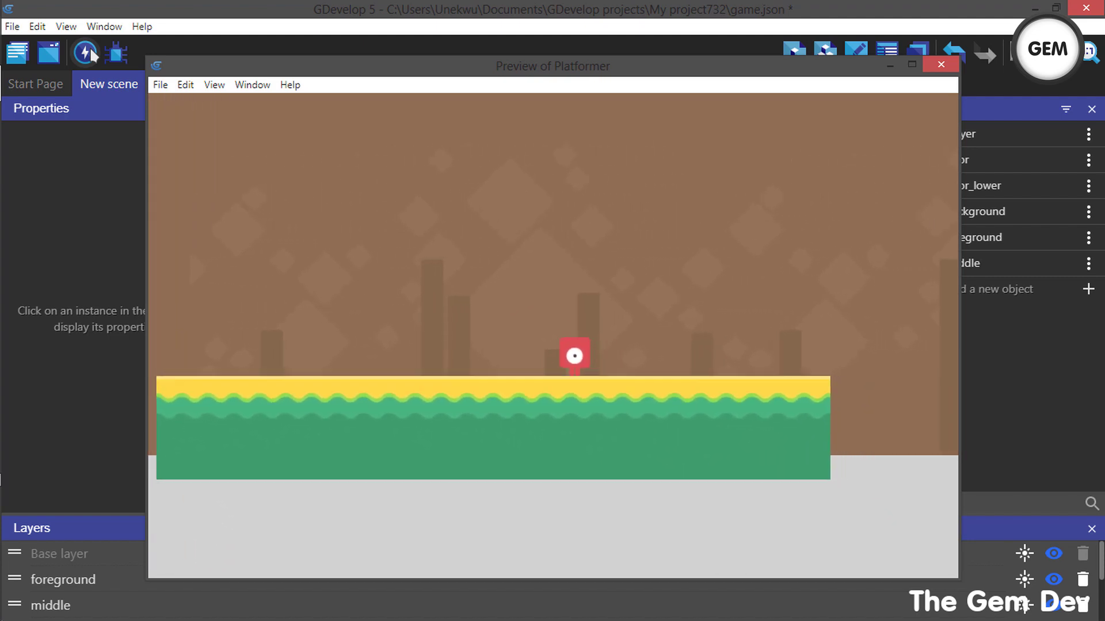
key(Right)
key(space)
key(space)
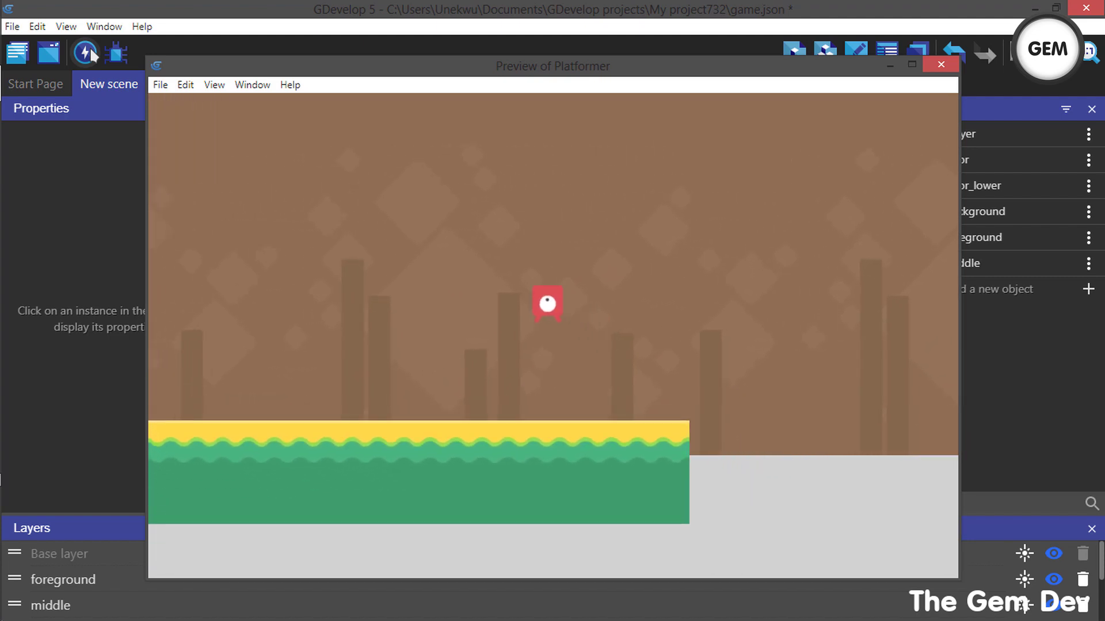
key(Left)
key(space)
key(Right)
key(space)
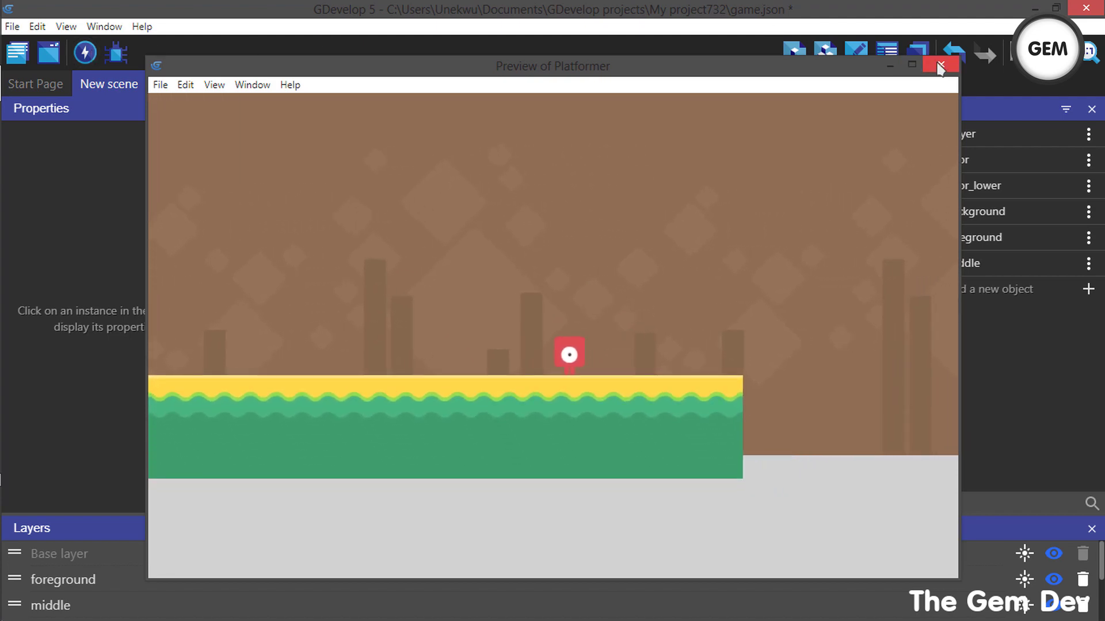
click(939, 66)
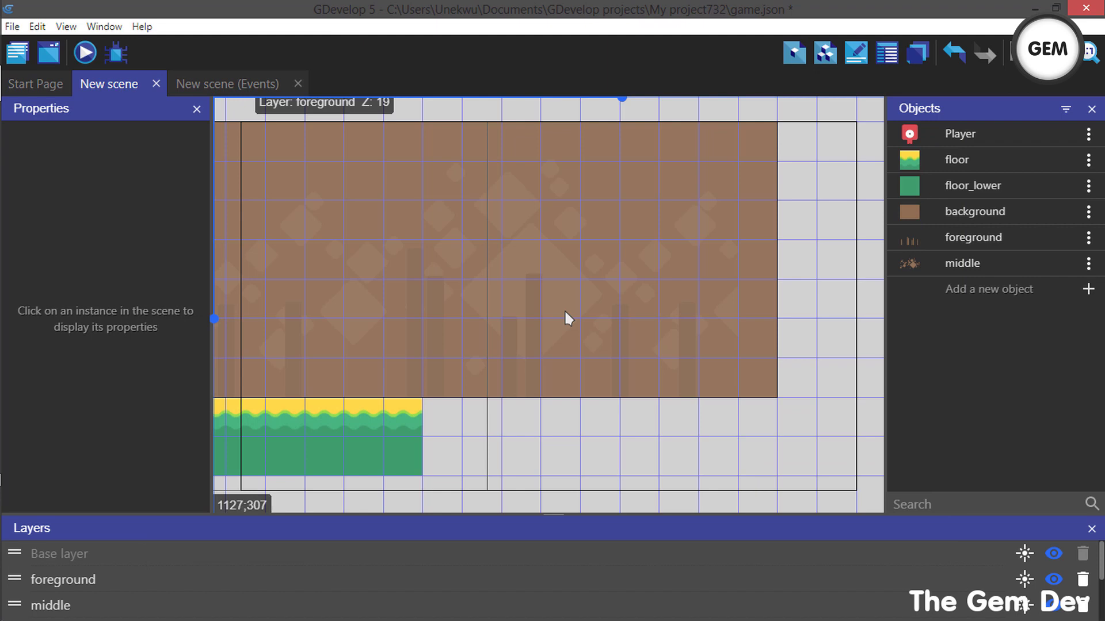